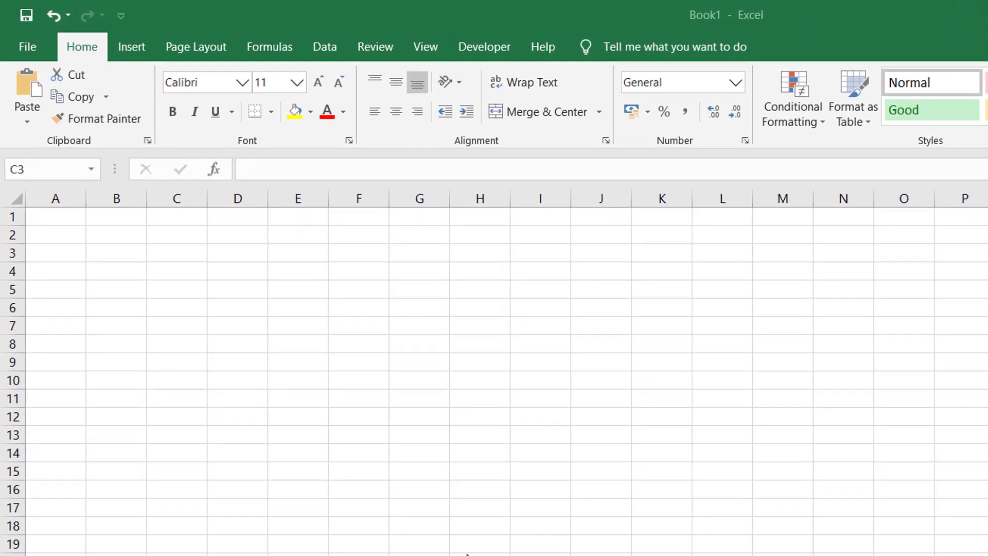
Step: Save the blank workbook to the Desktop as the macro-enabled file quan-ly-khach-hang.xlsm
left_click(28, 47)
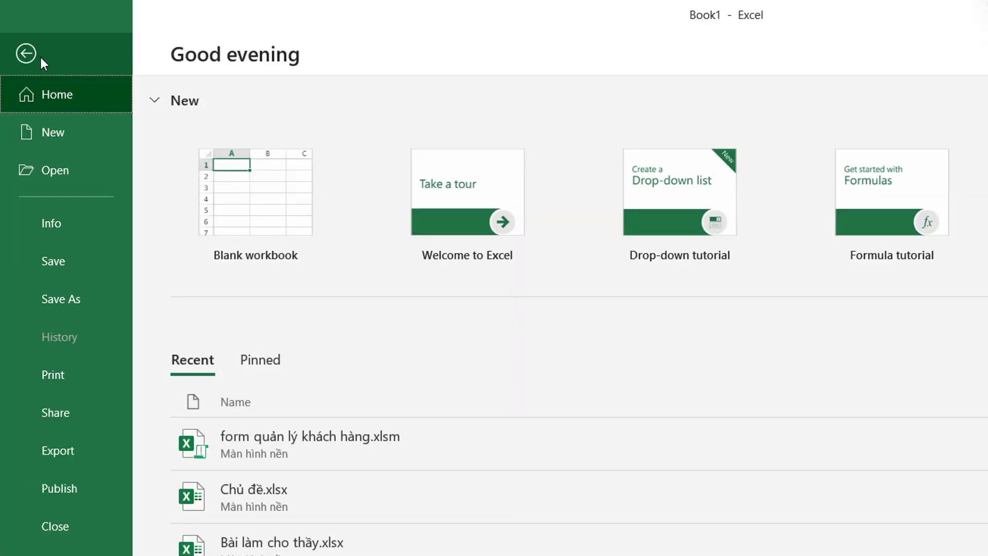
left_click(64, 305)
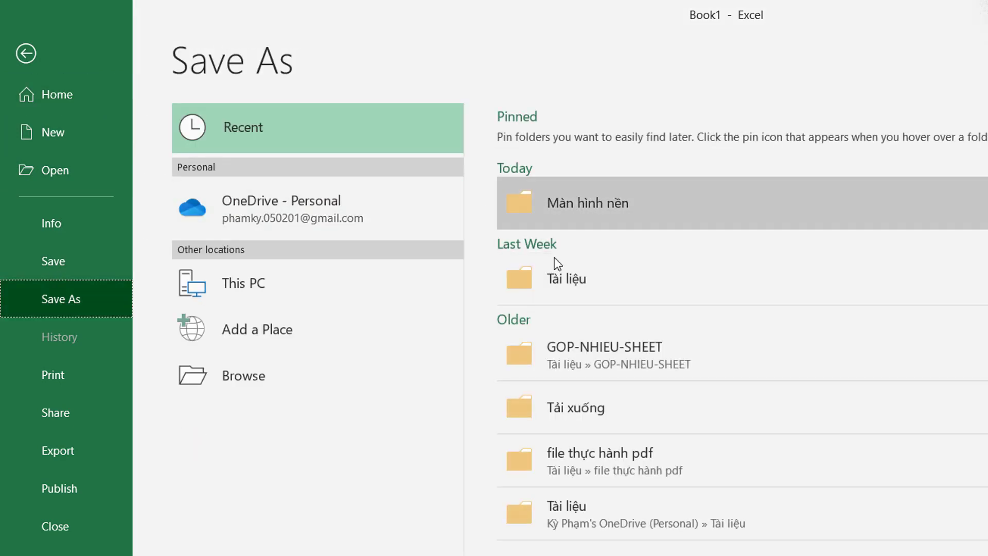
left_click(443, 159)
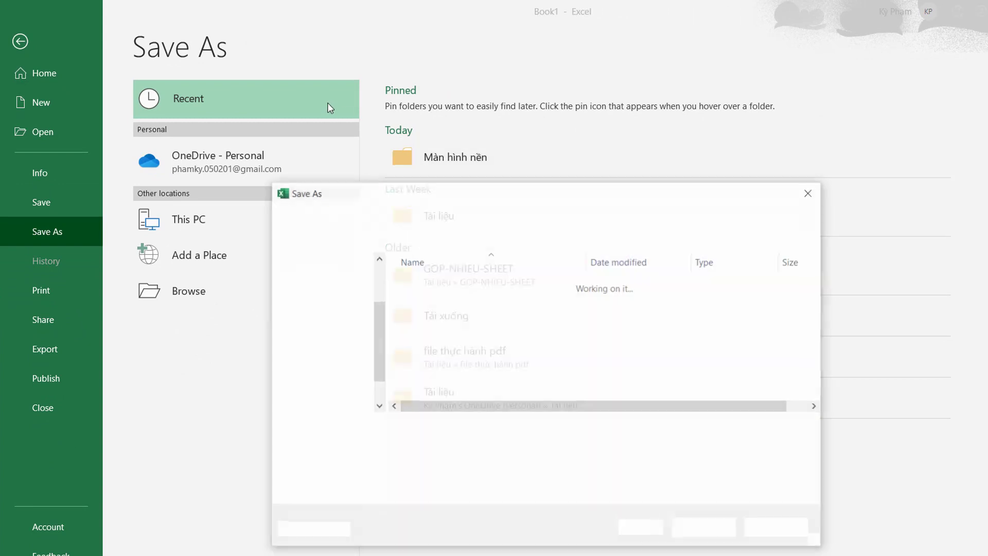
left_click(392, 428)
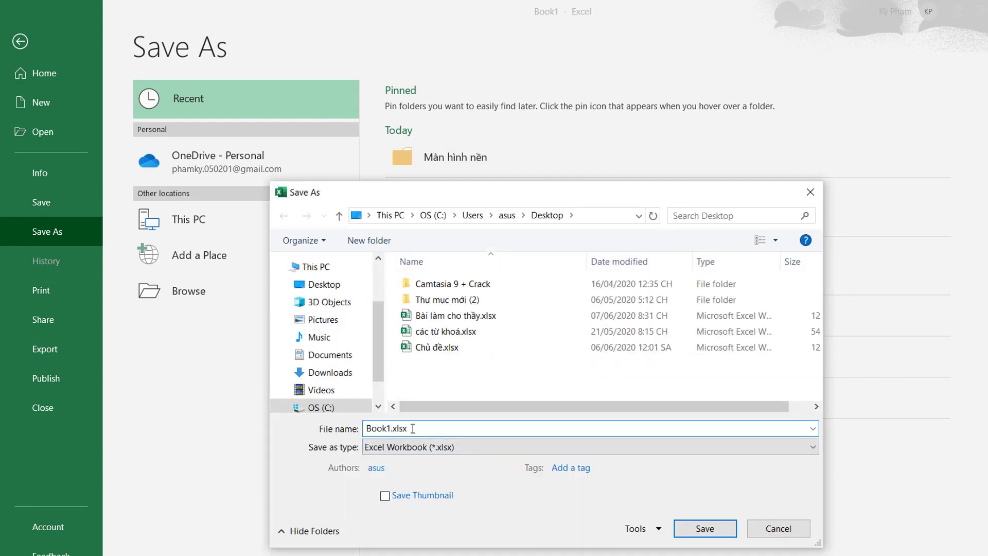
left_click_drag(412, 428, 339, 433)
type("quan-ly-khach-hang")
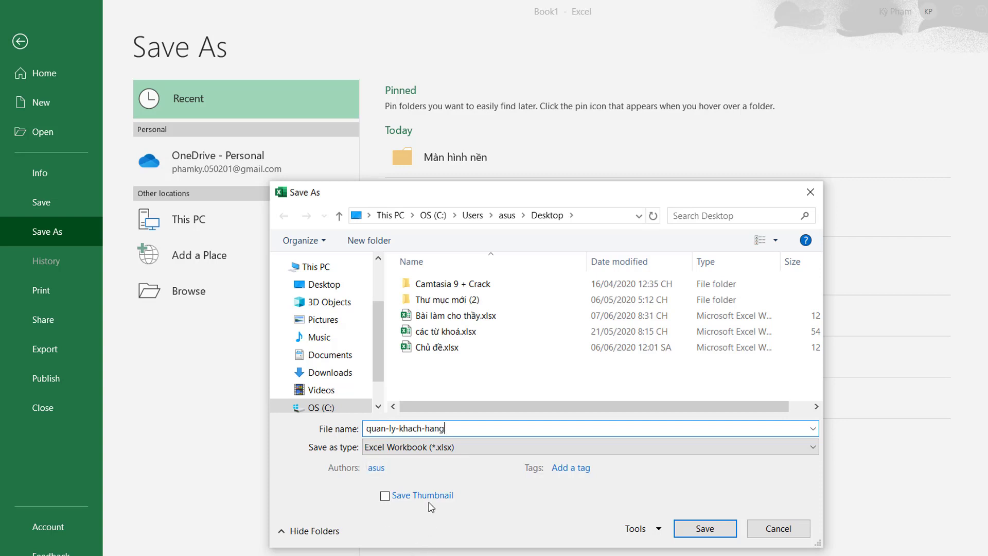
left_click(451, 447)
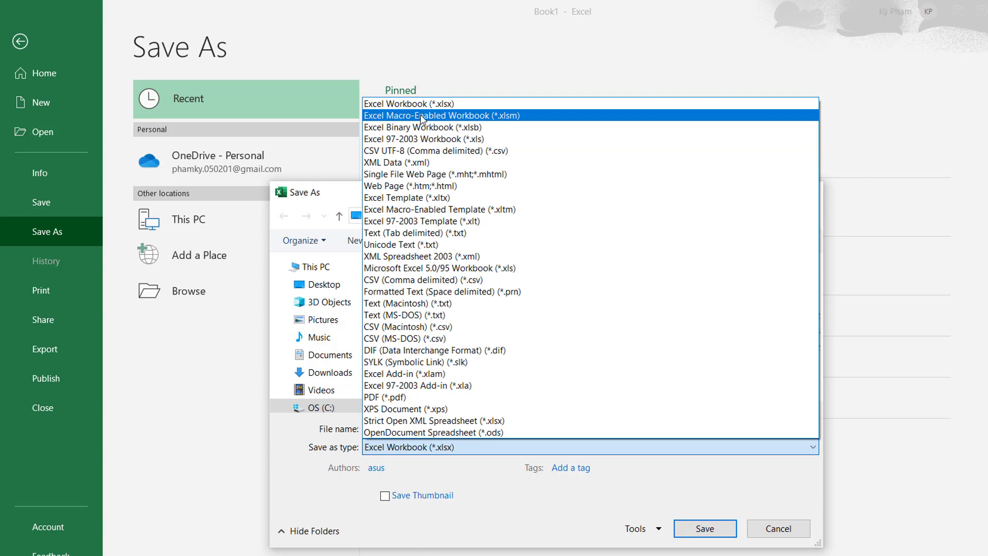
left_click(422, 116)
left_click(689, 530)
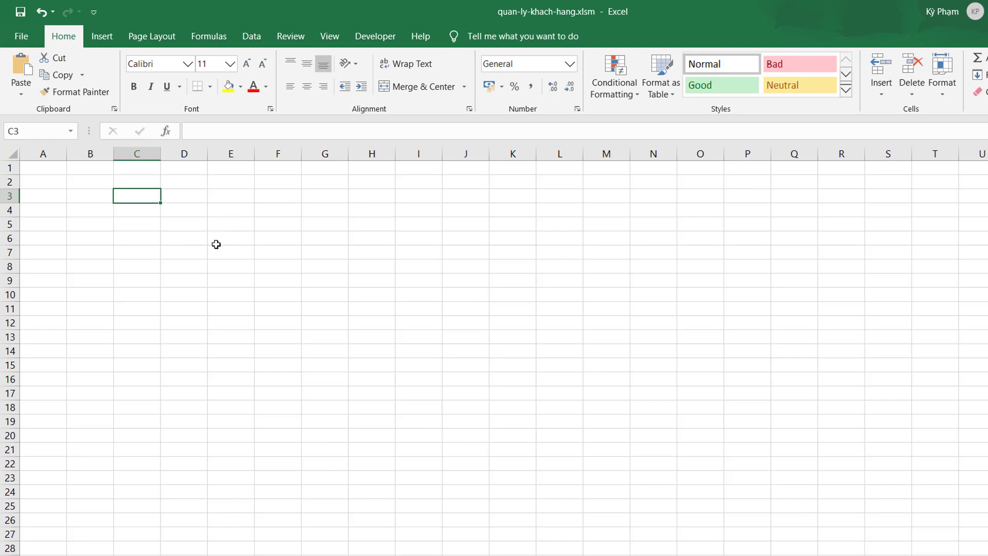
Step: Select the header strip C1:S1 and bring up its gradient fill effects
left_click(133, 171)
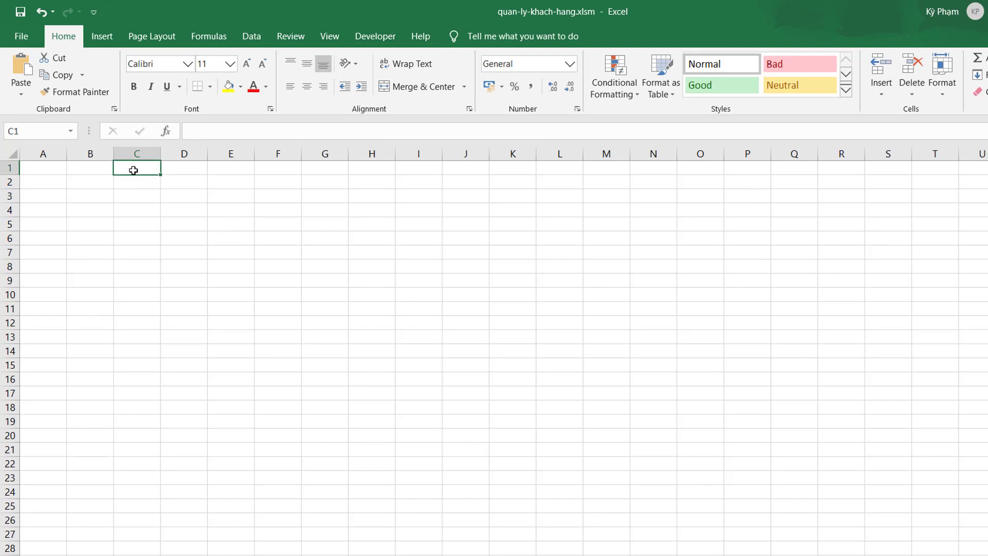
left_click_drag(133, 171, 885, 165)
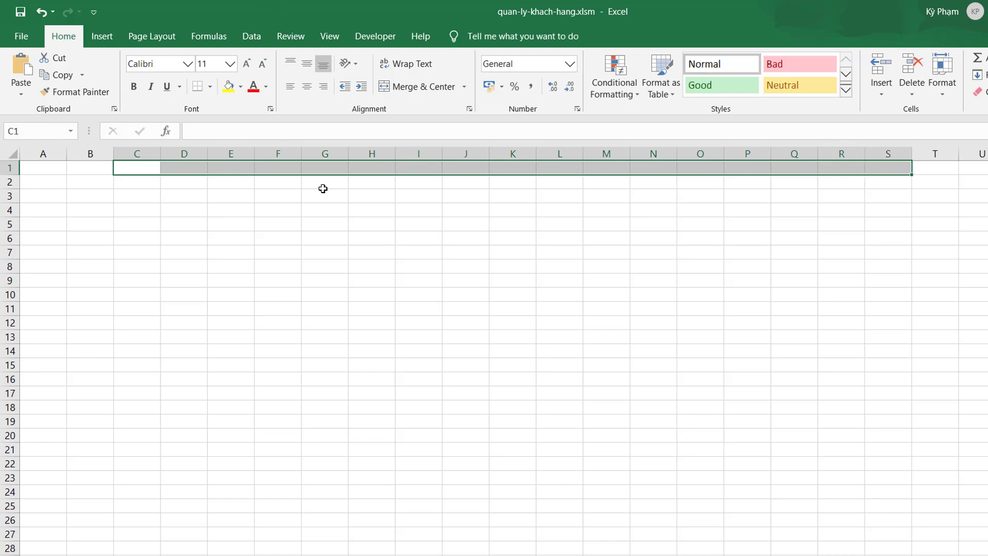
right_click(327, 164)
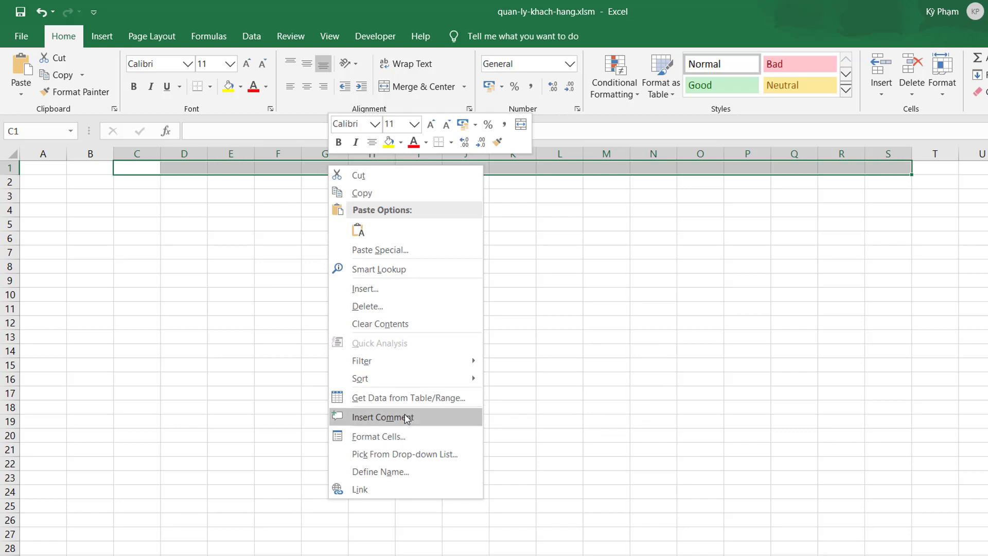
left_click(388, 430)
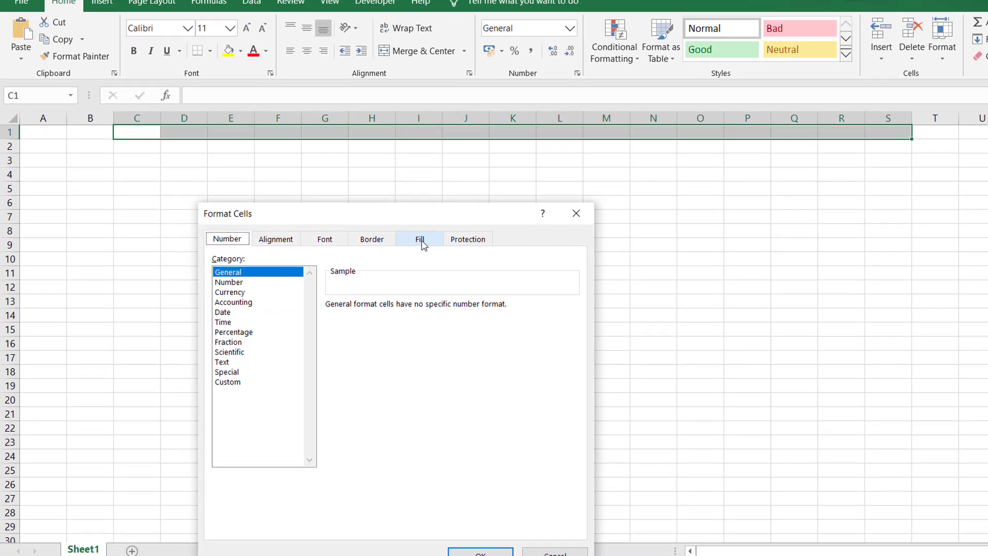
left_click(419, 272)
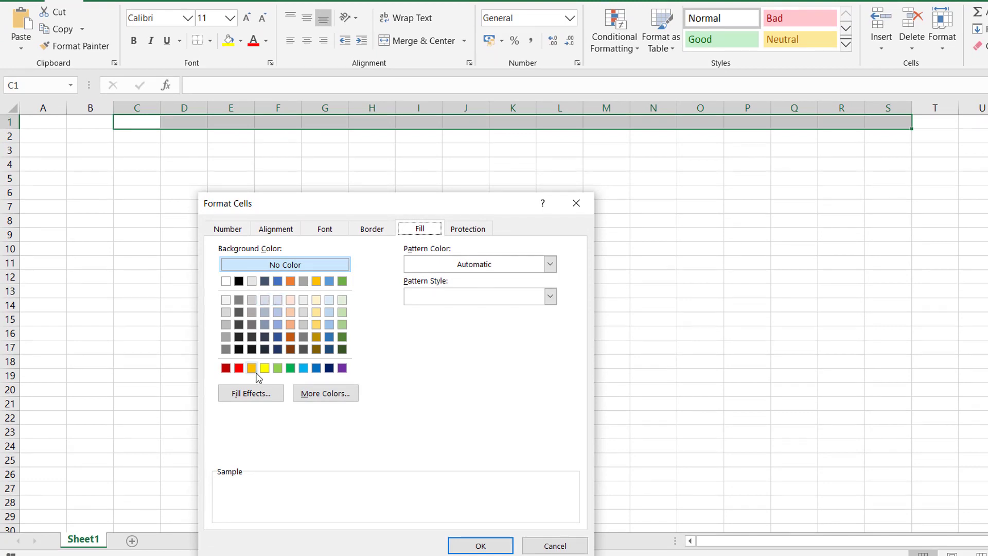
left_click(254, 393)
left_click_drag(450, 217, 483, 99)
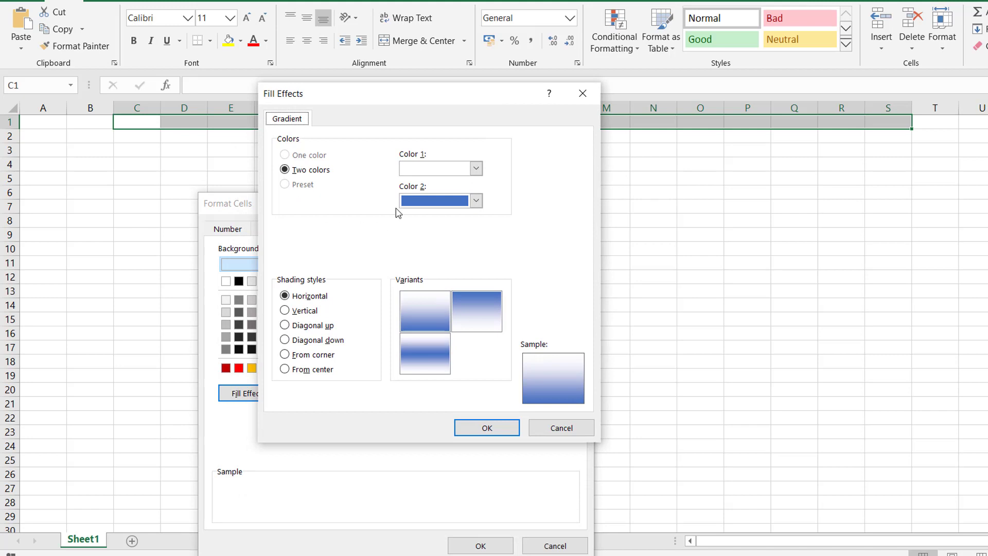
Step: Apply a two-colour blue-to-light-blue horizontal gradient, first variant, to C1:S1
left_click(475, 168)
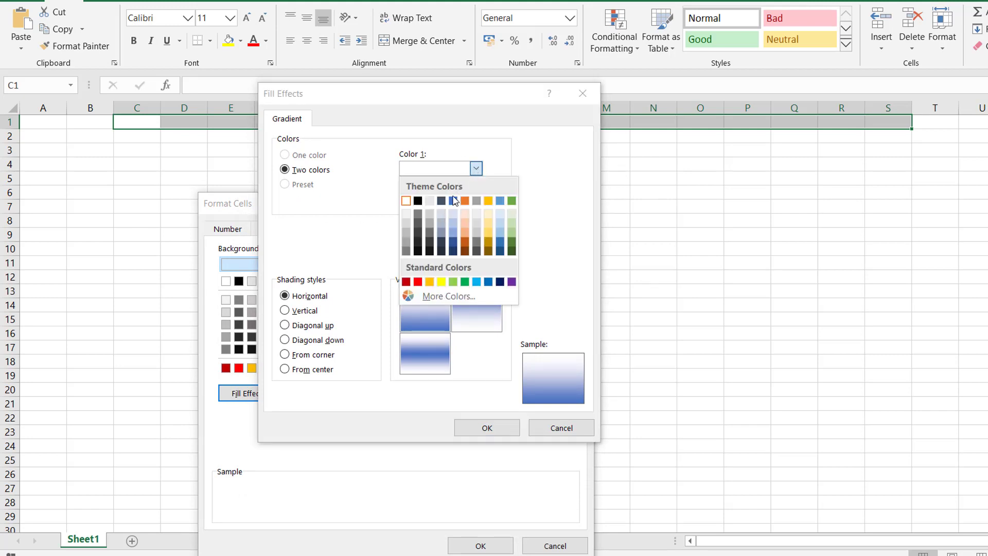
left_click(453, 202)
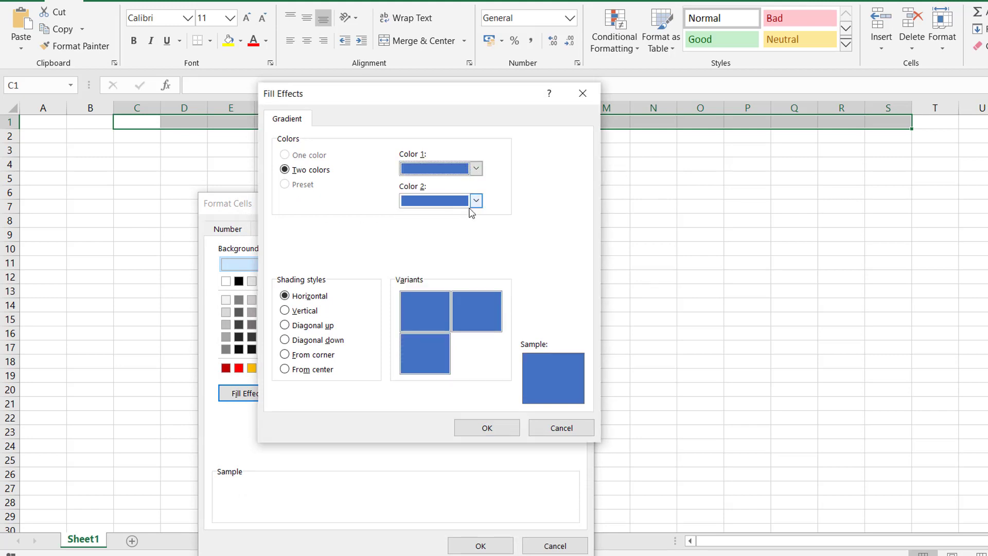
left_click(476, 200)
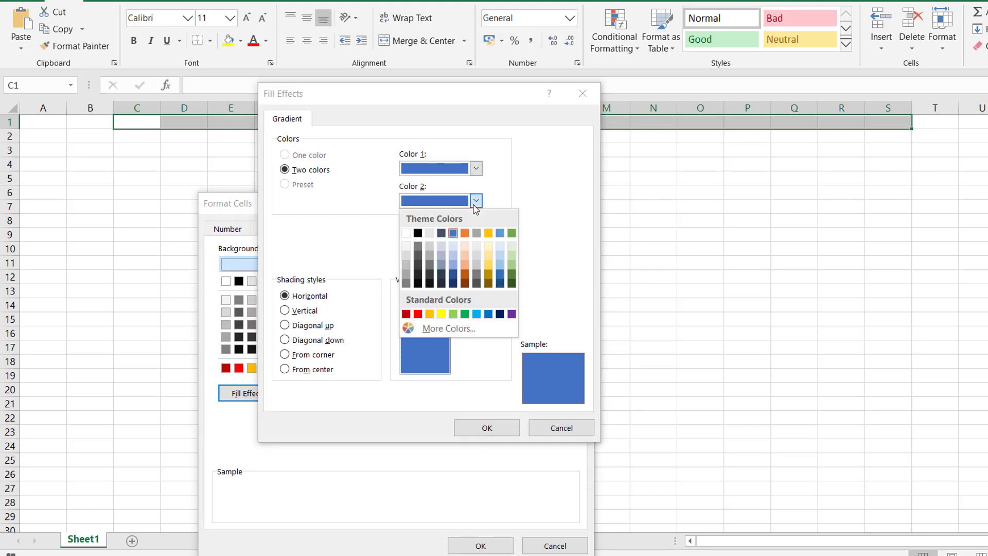
left_click(452, 256)
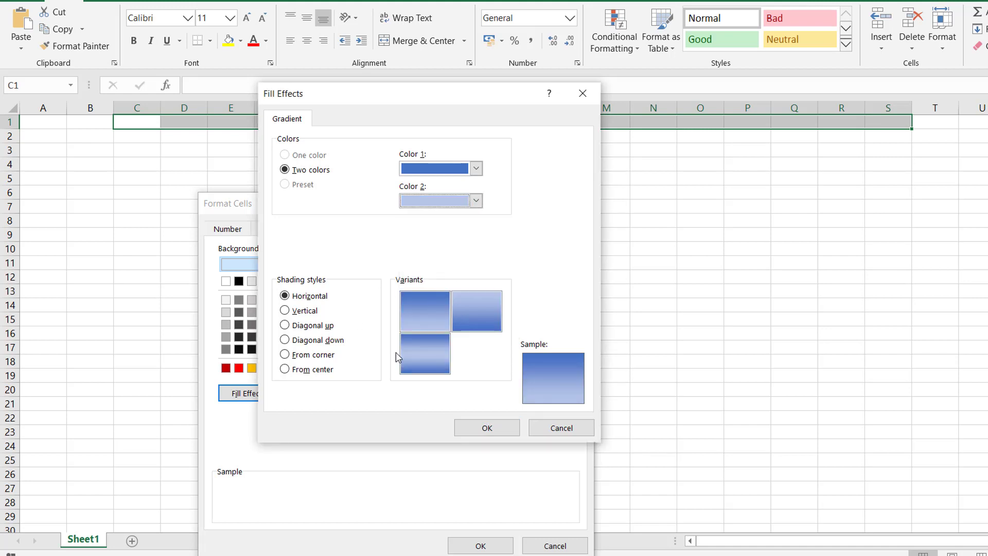
left_click(426, 320)
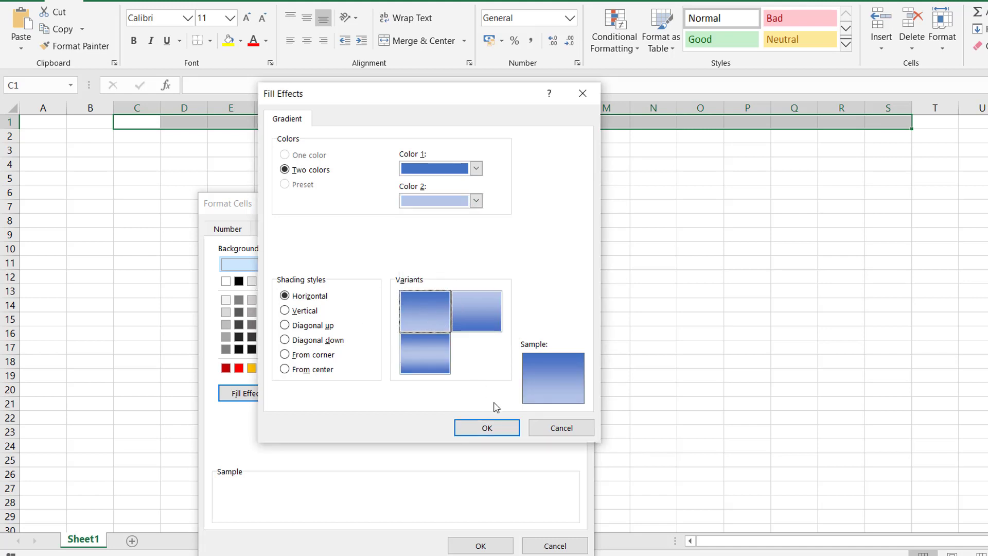
left_click(498, 429)
left_click(478, 547)
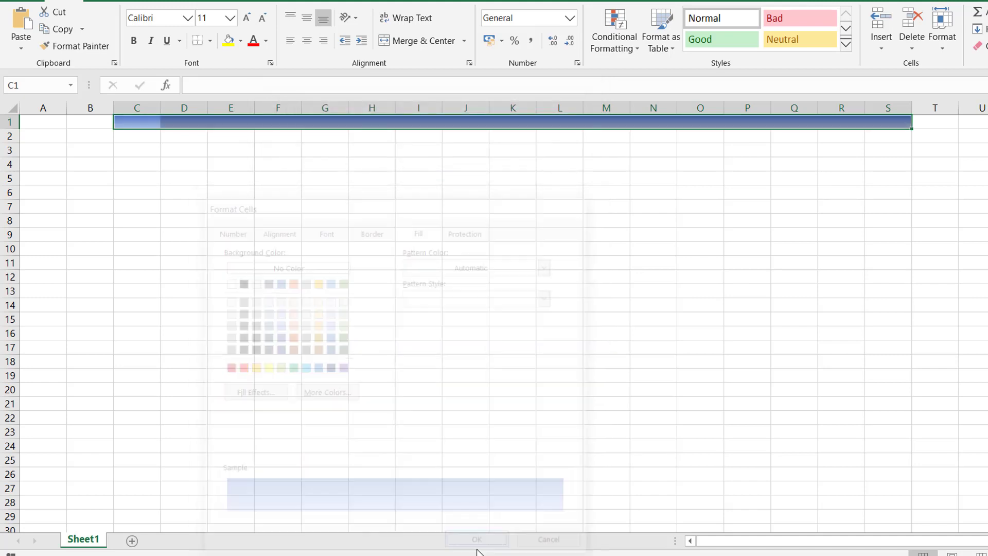
Step: Deselect the header to view the gradient, then select row 1
left_click(306, 181)
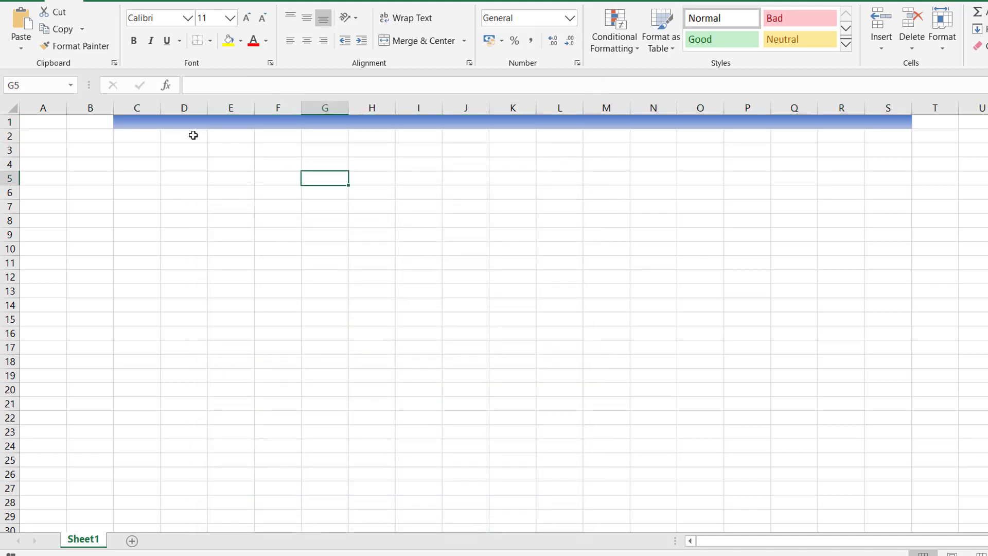
left_click(92, 122)
left_click(10, 122)
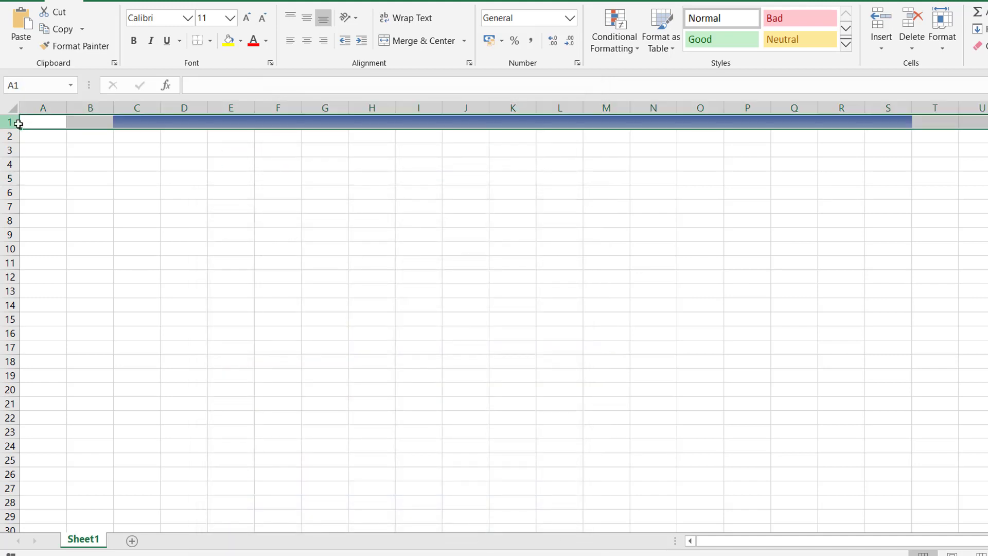
Step: Make row 1 taller, about 60 pixels (height 36)
left_click(137, 161)
left_click_drag(12, 129, 11, 151)
left_click(434, 138)
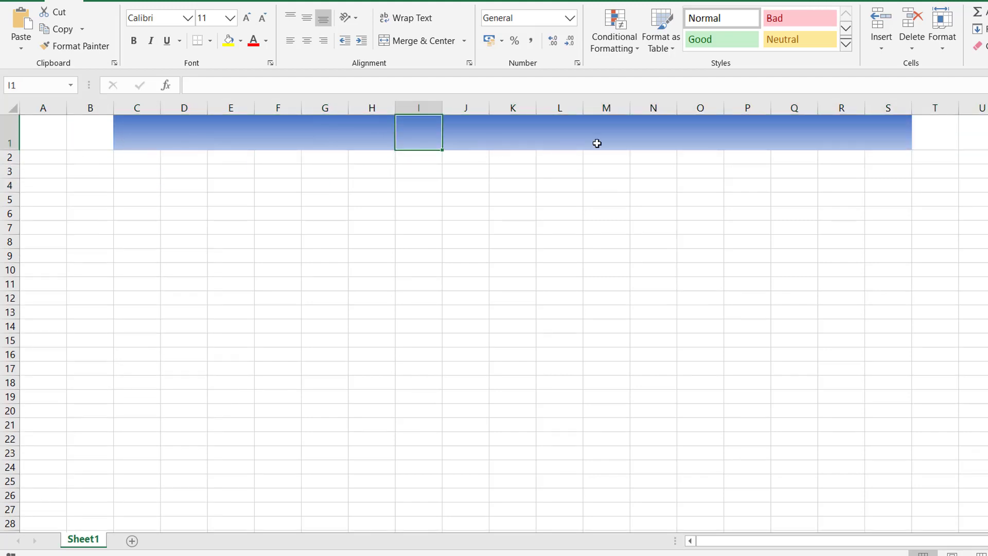
Step: Give the block C2:S30 a solid light blue fill
left_click(139, 158)
left_click_drag(302, 327, 749, 335)
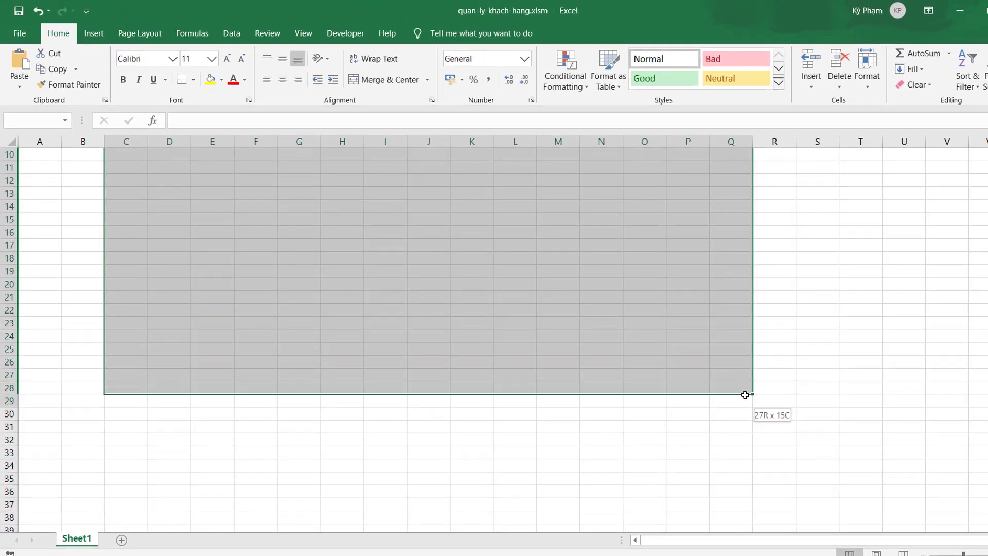
mouse_move(750, 336)
left_mouse_down()
mouse_move(750, 409)
mouse_move(812, 403)
mouse_move(812, 412)
left_mouse_up()
right_click(480, 290)
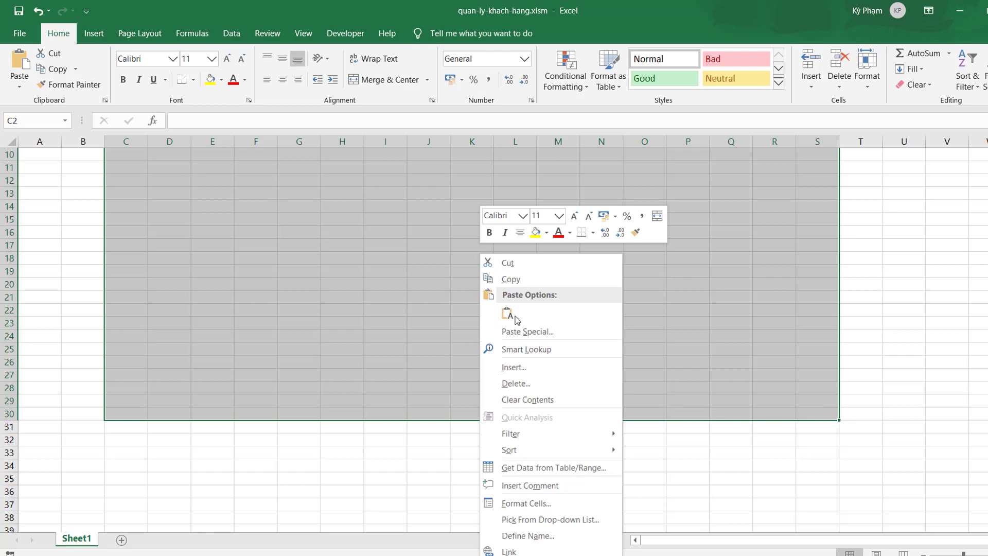
left_click(523, 503)
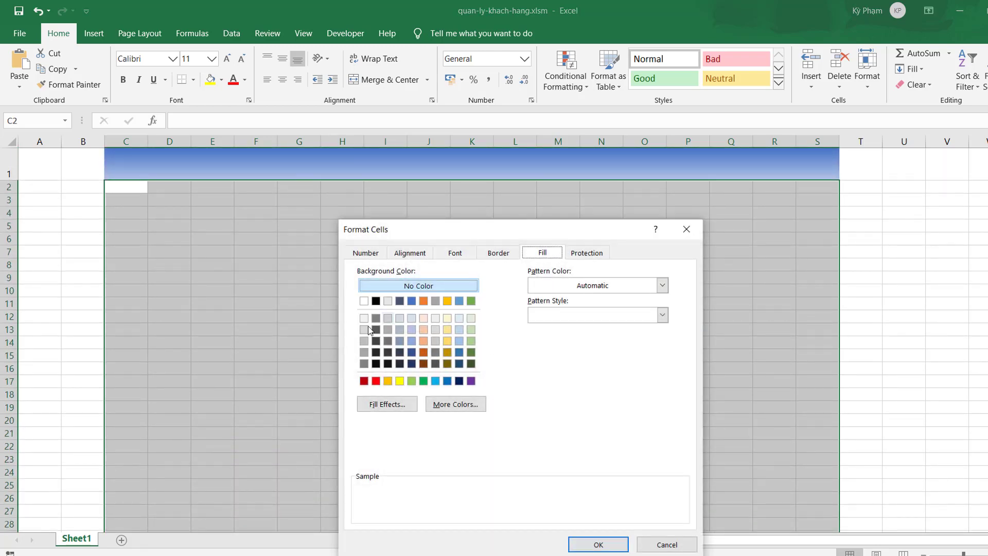
left_click(412, 330)
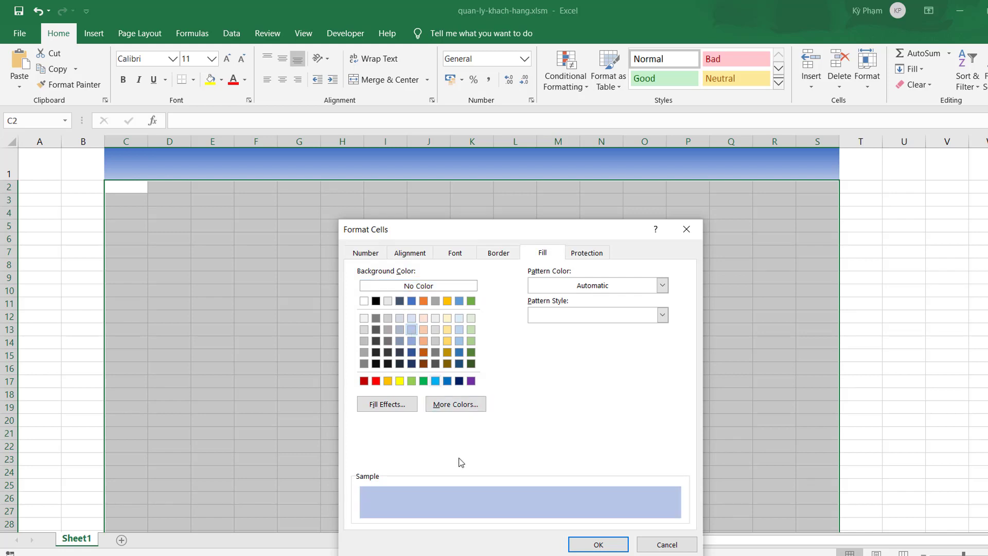
left_click(588, 544)
left_click(284, 316)
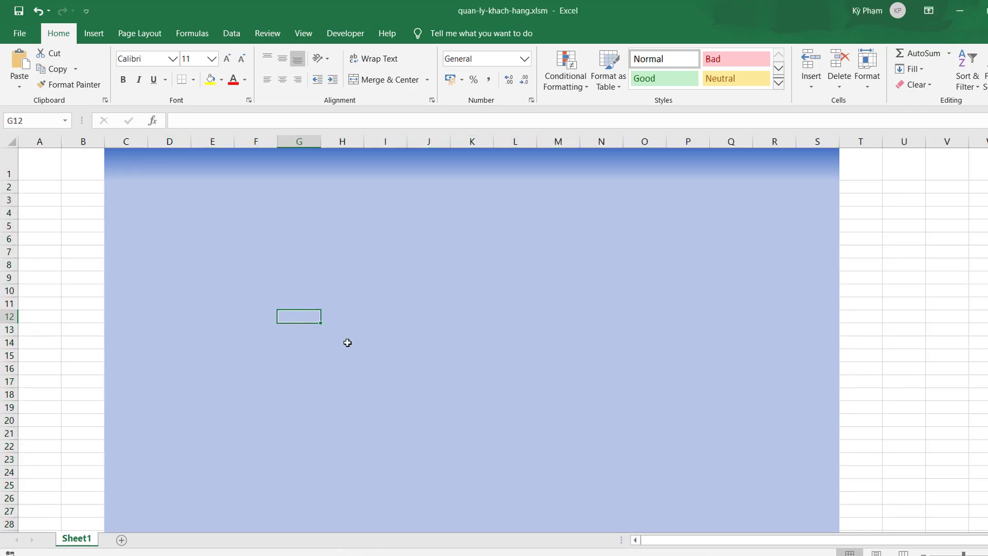
left_click(172, 198)
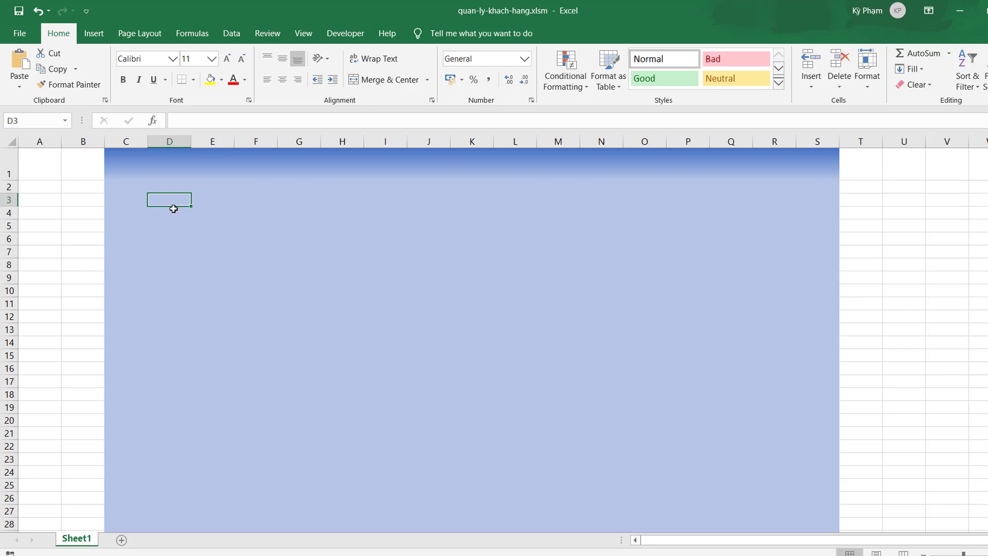
Step: Enter 'Họ tên' in D4, 'Địa chỉ' in D6 and 'Thành phố' in D8
left_click(173, 209)
key("F2")
type("Họ")
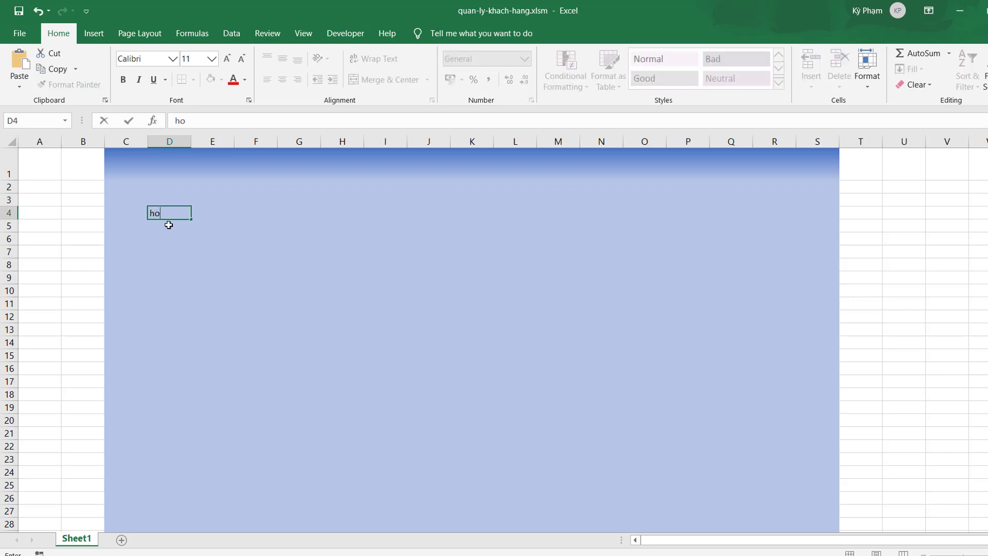
key("BackSpace")
key("BackSpace")
type("Họ ")
type("tê")
key("Return")
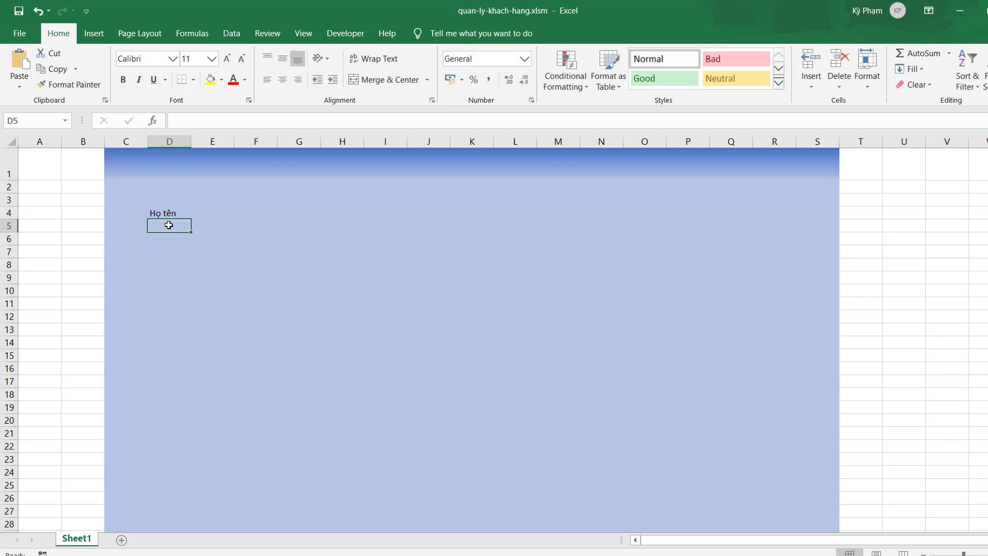
key("Return")
type("D")
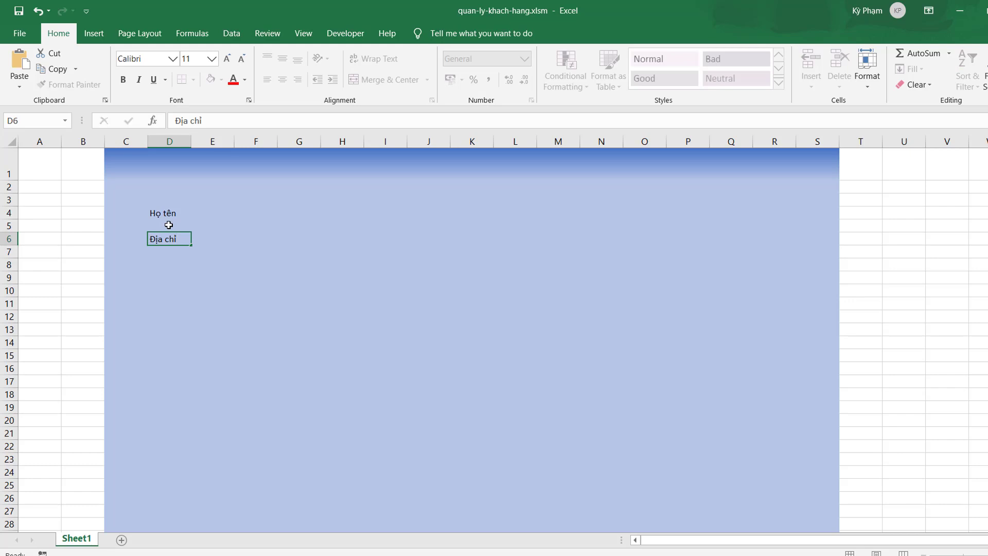
key("Return")
key("Return")
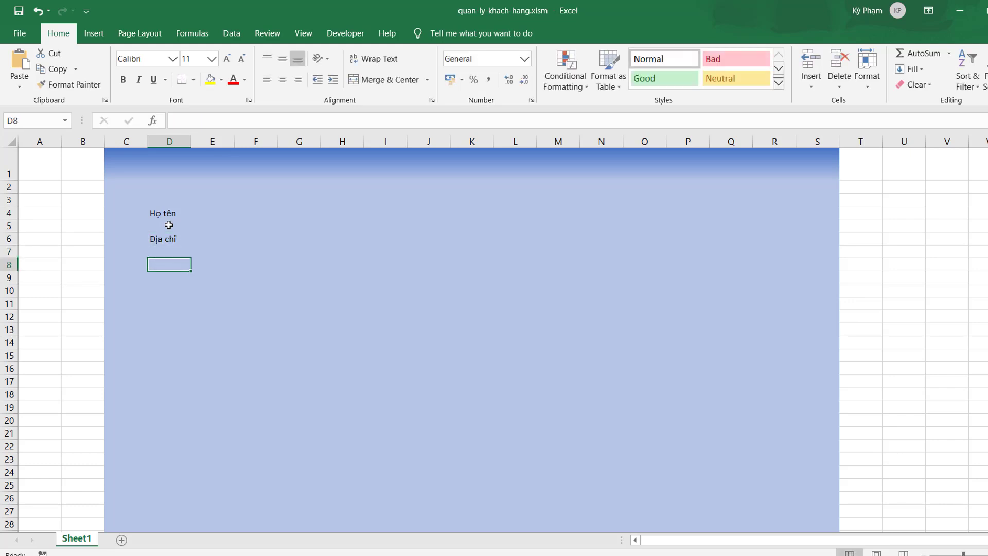
type("Than")
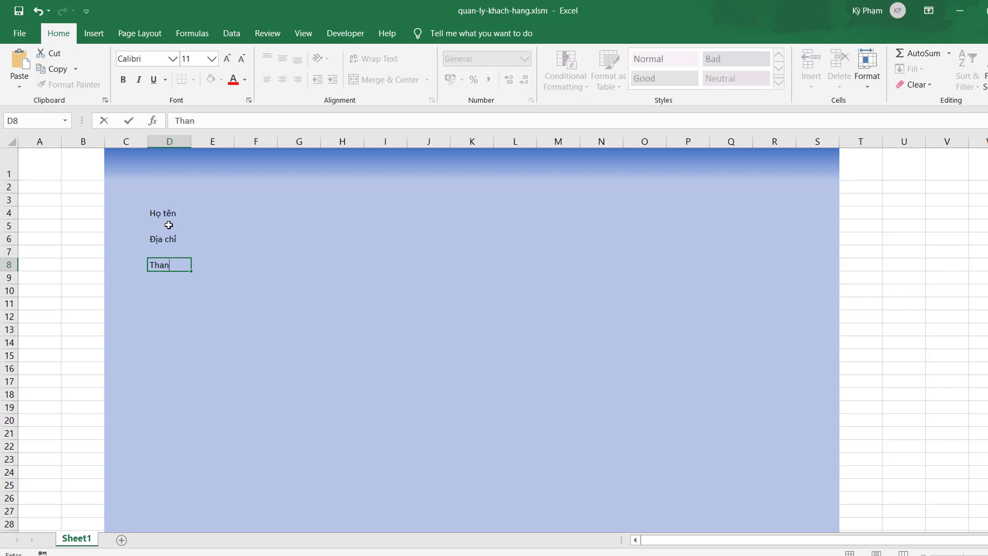
type(" phố")
left_click(238, 214)
left_click(213, 214)
left_click(259, 215)
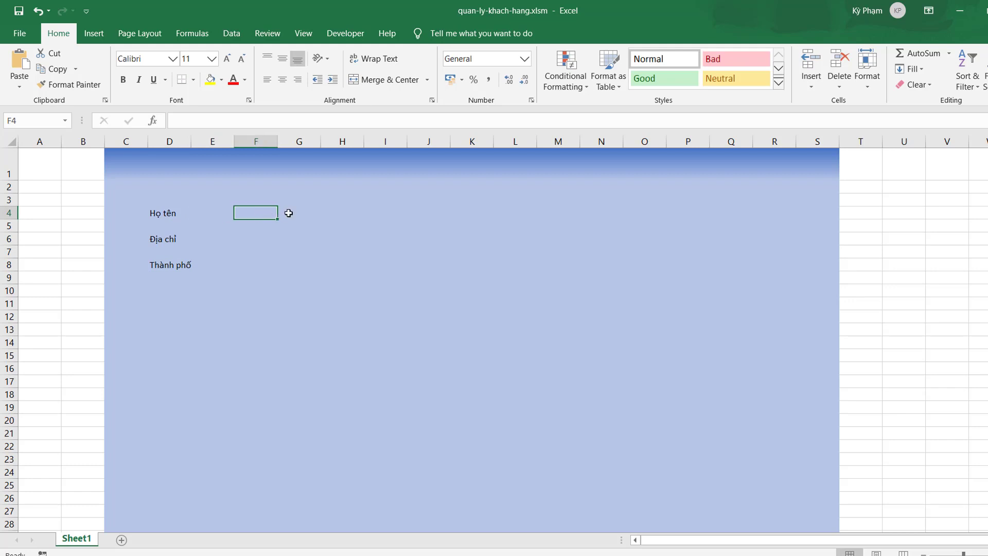
Step: Enter 'Số phone' in G4, 'Địa chỉ Email' in G6 and 'Ngày sinh' in G8
left_click(306, 209)
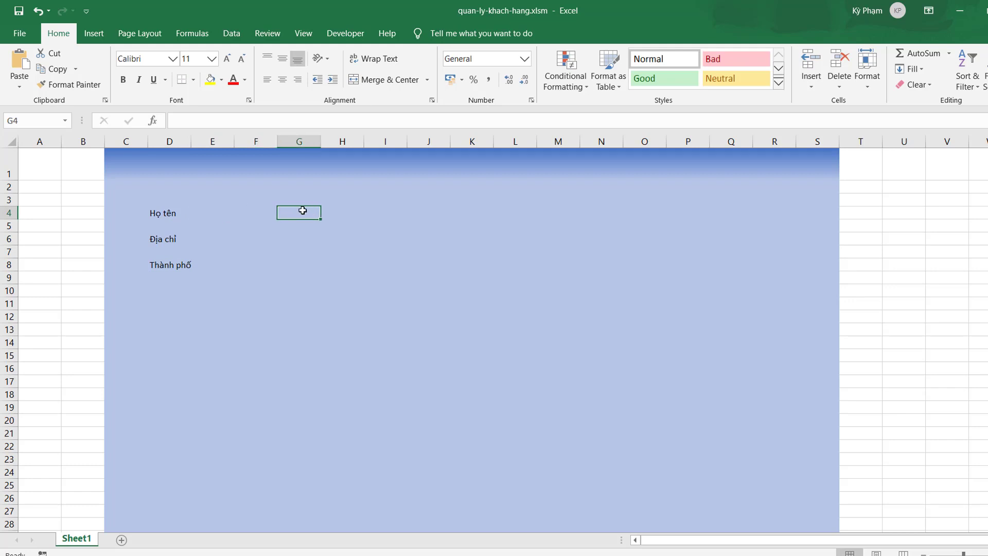
type("Sô")
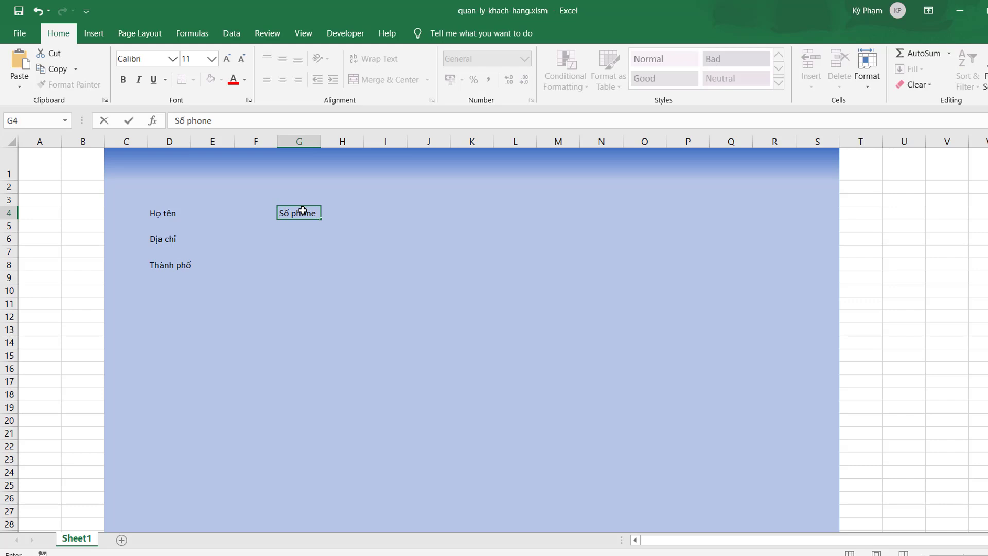
key("Return")
key("Down")
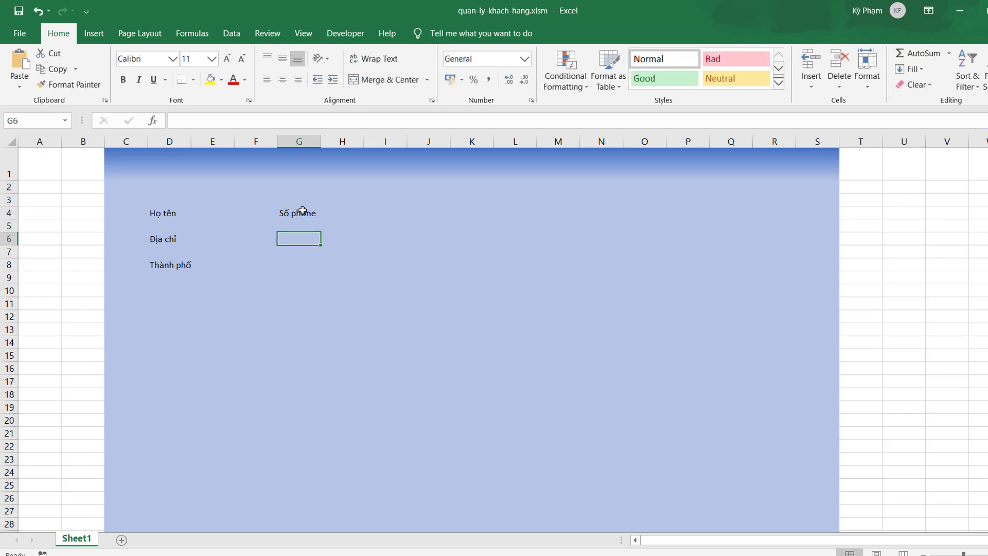
type("Di")
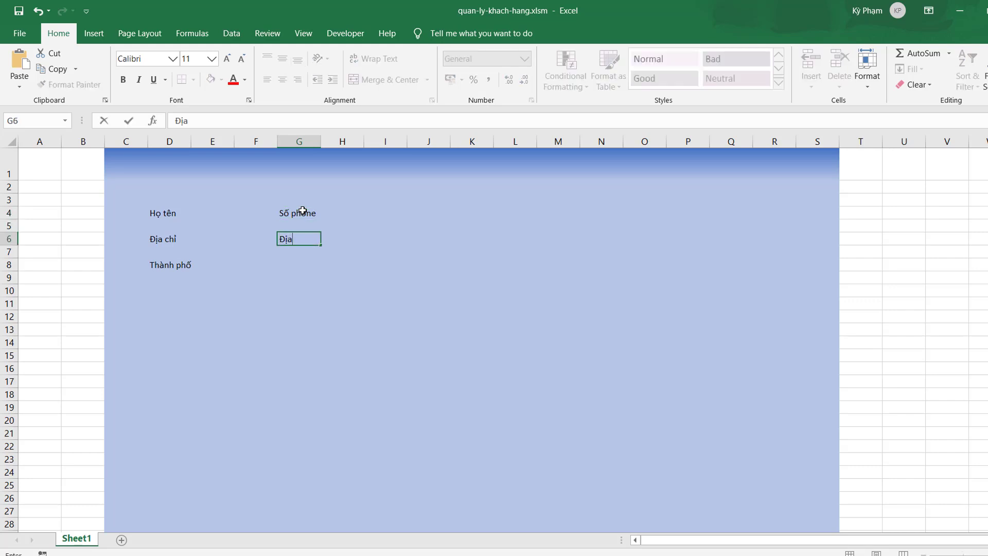
type(" chỉ")
type("m")
key("BackSpace")
key("BackSpace")
type("mai")
key("Return")
key("Return")
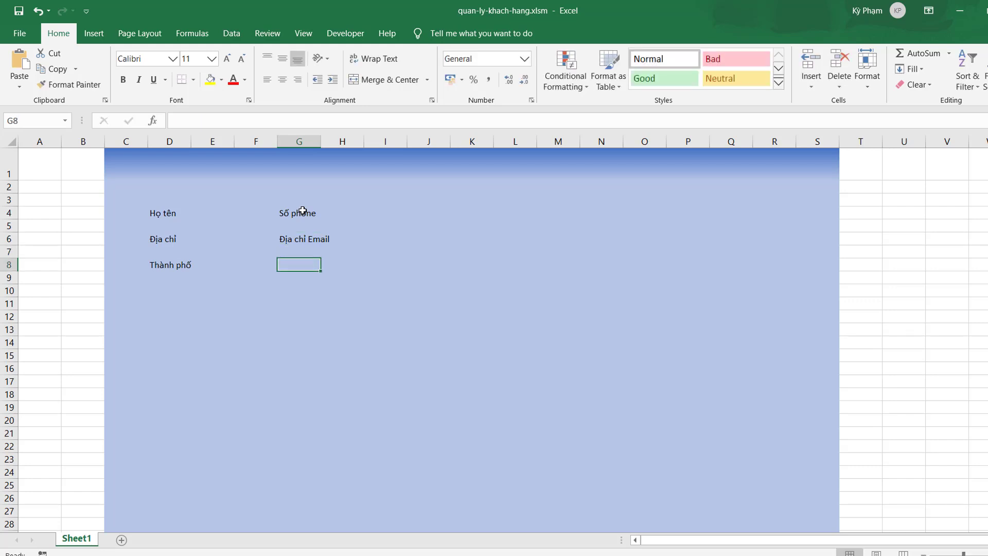
type("Ngày sinh")
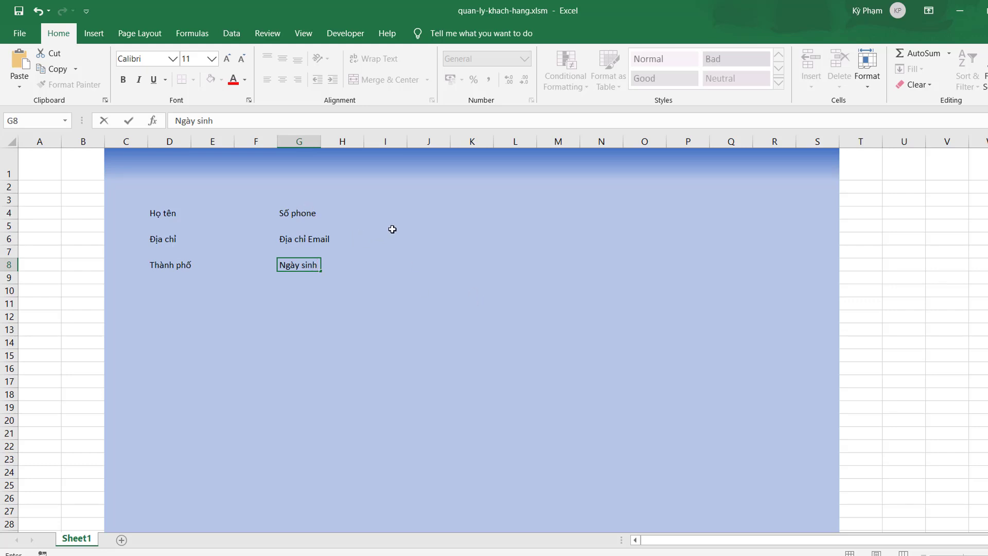
left_click(361, 238)
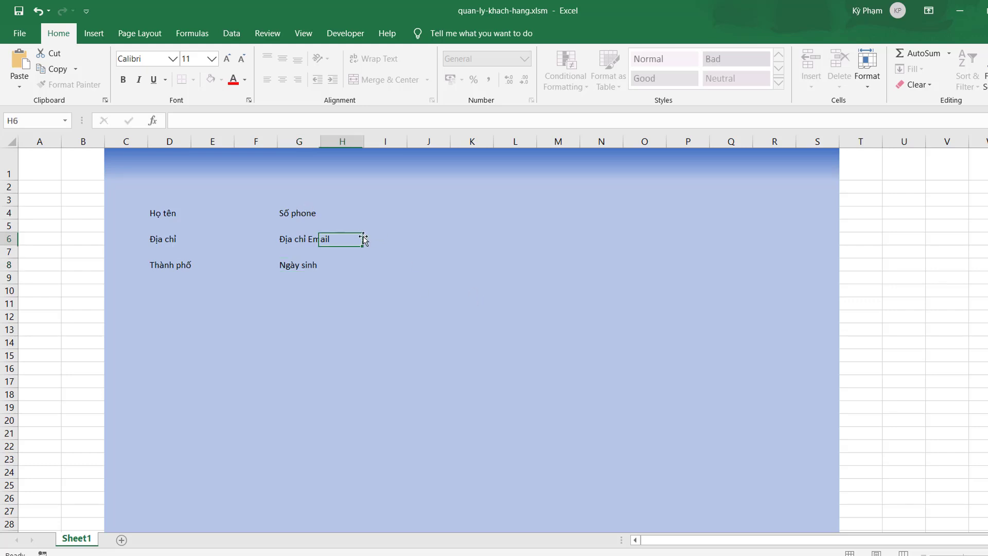
Step: Autofit column G, fill E4, E6, E8, H4, H6, H8 white, and widen column D
double_click(321, 141)
left_click(384, 277)
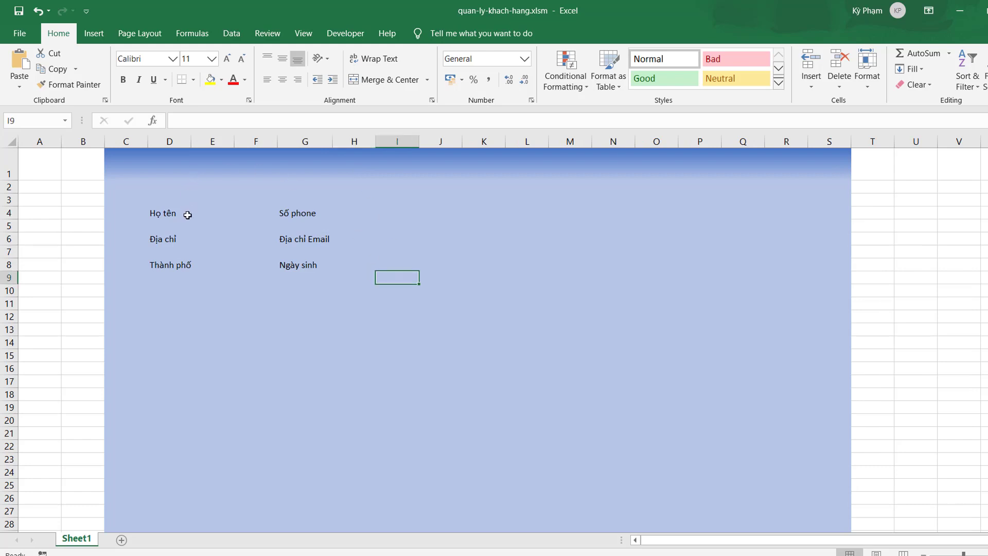
left_click(217, 213)
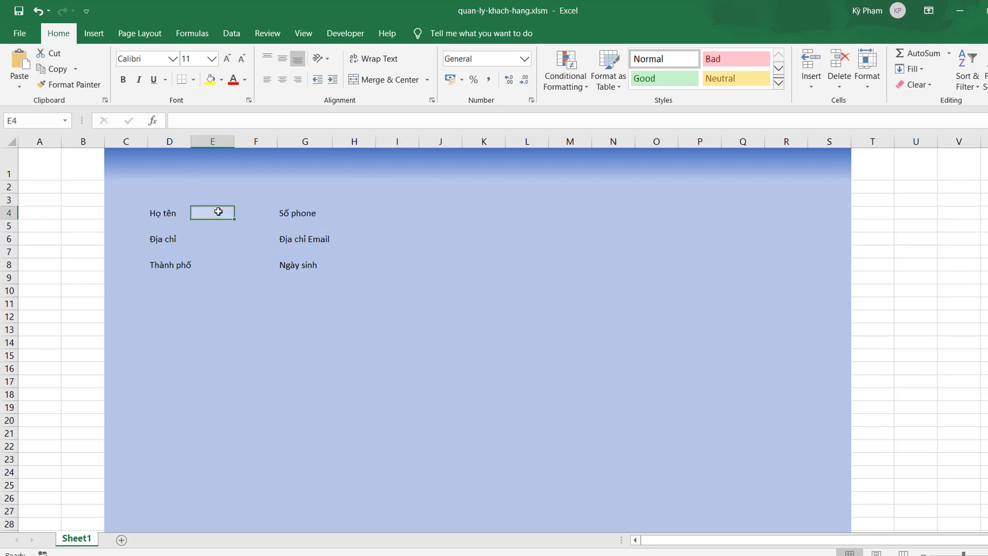
left_click(213, 237, "ctrl")
left_click(214, 267, "ctrl")
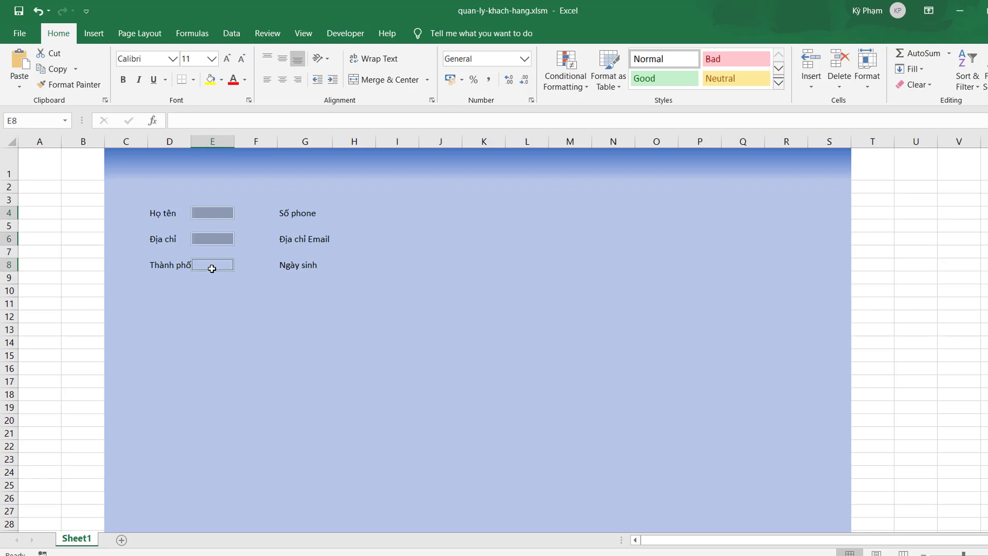
left_click(353, 215, "ctrl")
left_click(354, 238, "ctrl")
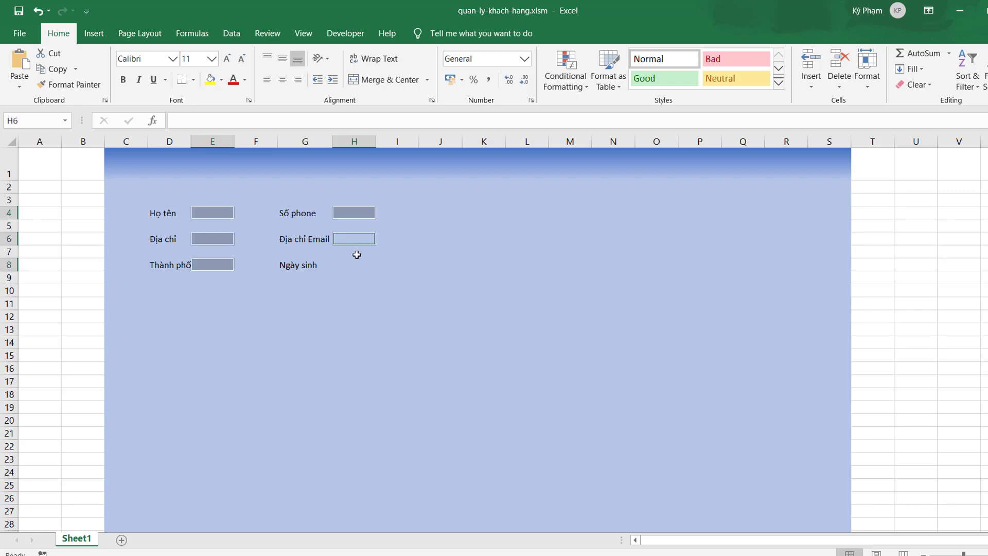
left_click(354, 265, "ctrl")
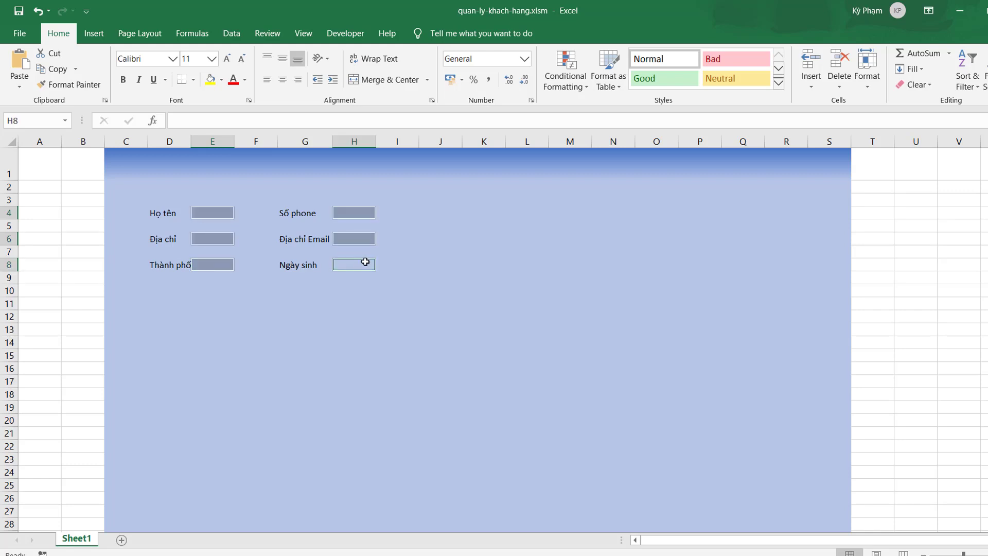
left_click(221, 80)
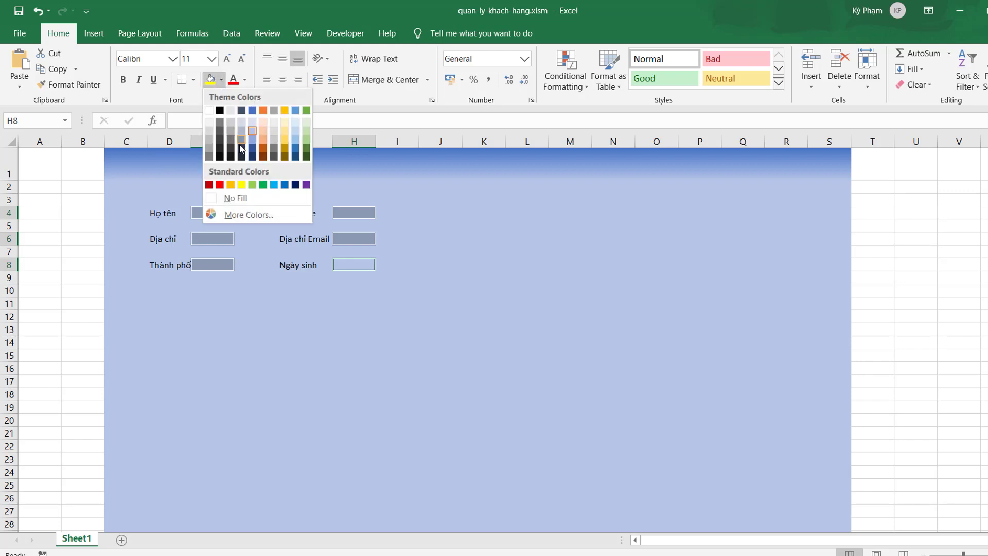
left_click(209, 111)
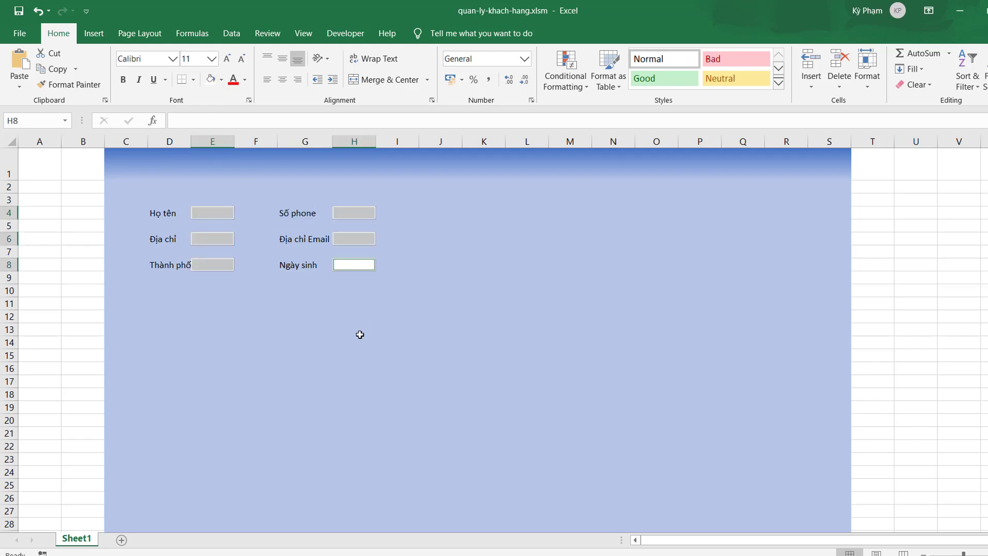
left_click(276, 328)
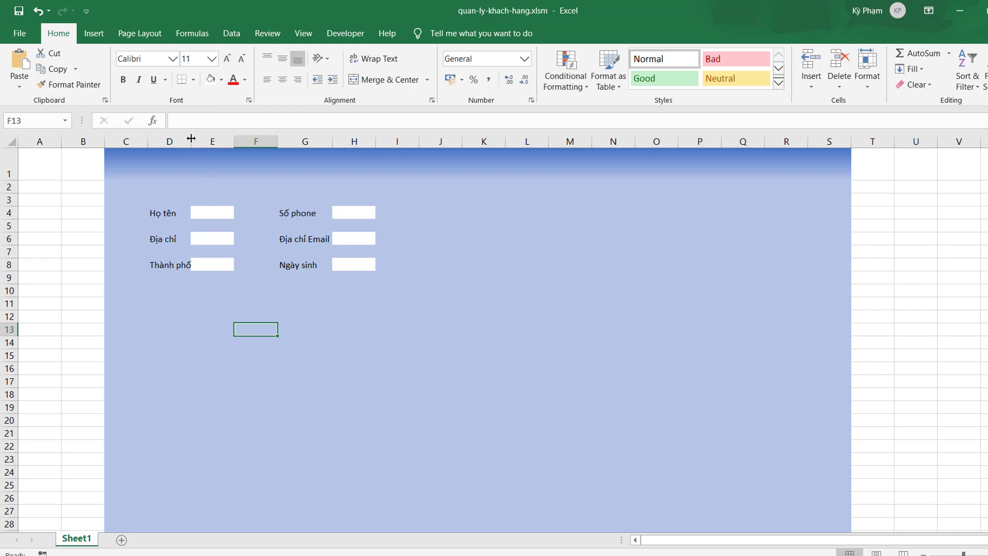
left_click_drag(191, 140, 194, 140)
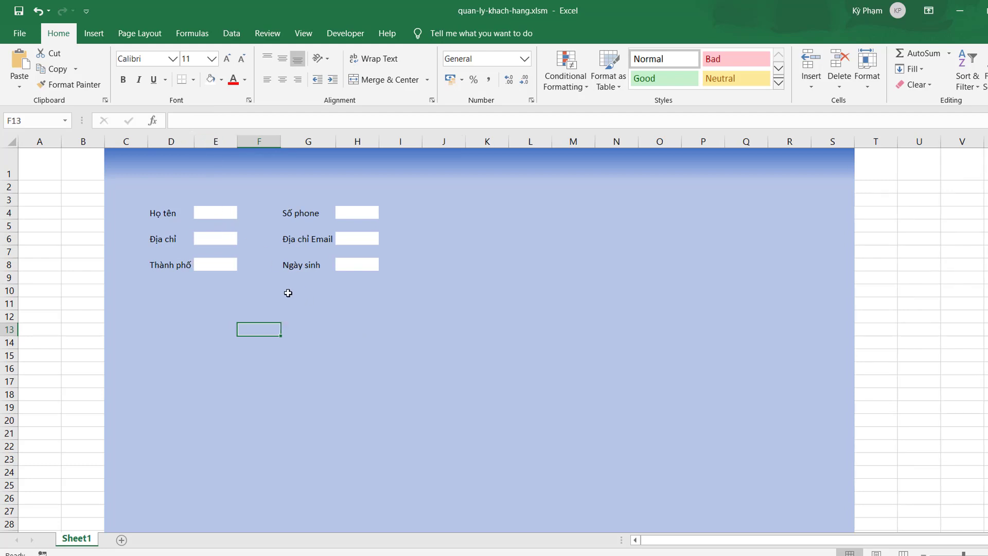
Step: Colour the label text in D4, D6, D8, G4, G6 and G8 dark blue
left_click(162, 215, "ctrl")
left_click(167, 240, "ctrl")
left_click(172, 262, "ctrl")
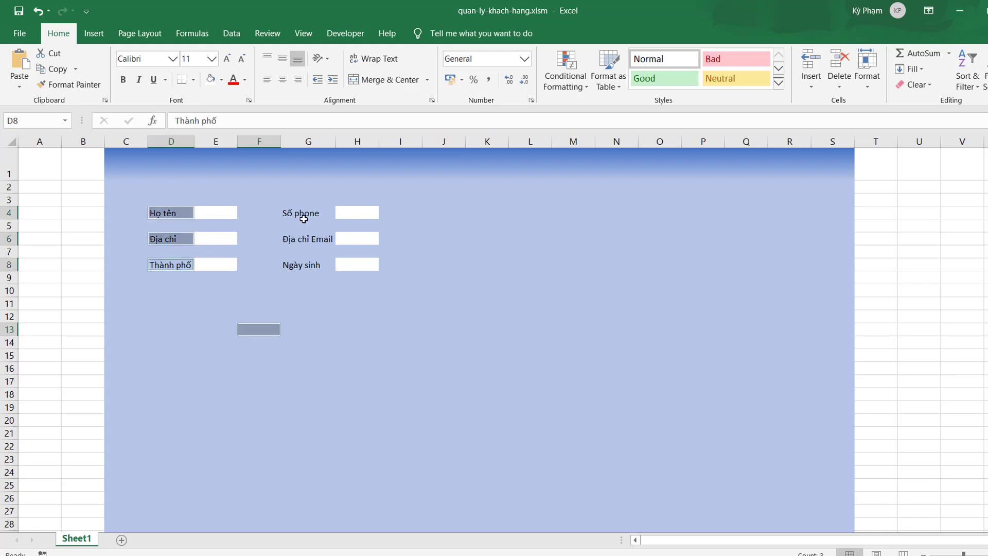
left_click(302, 216, "ctrl")
left_click(288, 238, "ctrl")
left_click(303, 263, "ctrl")
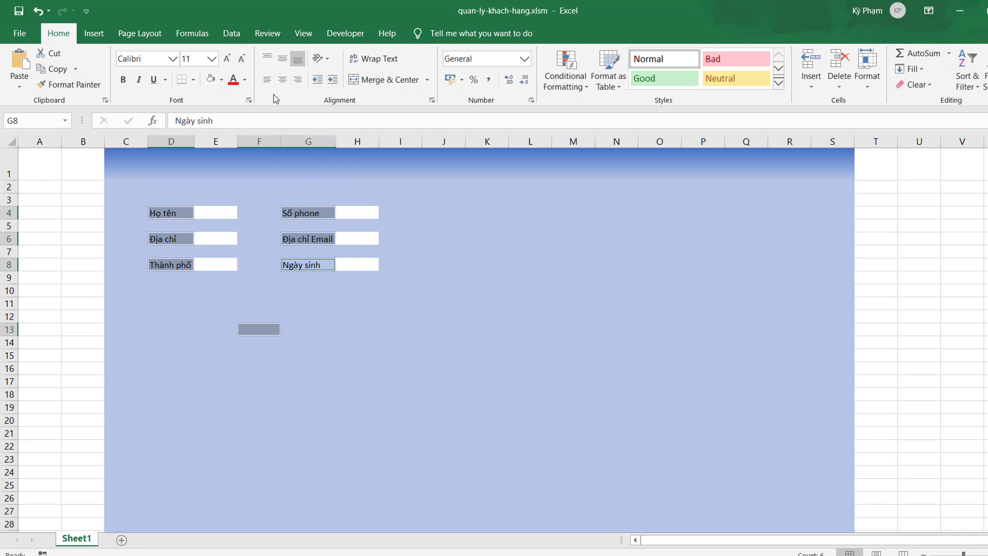
left_click(245, 79)
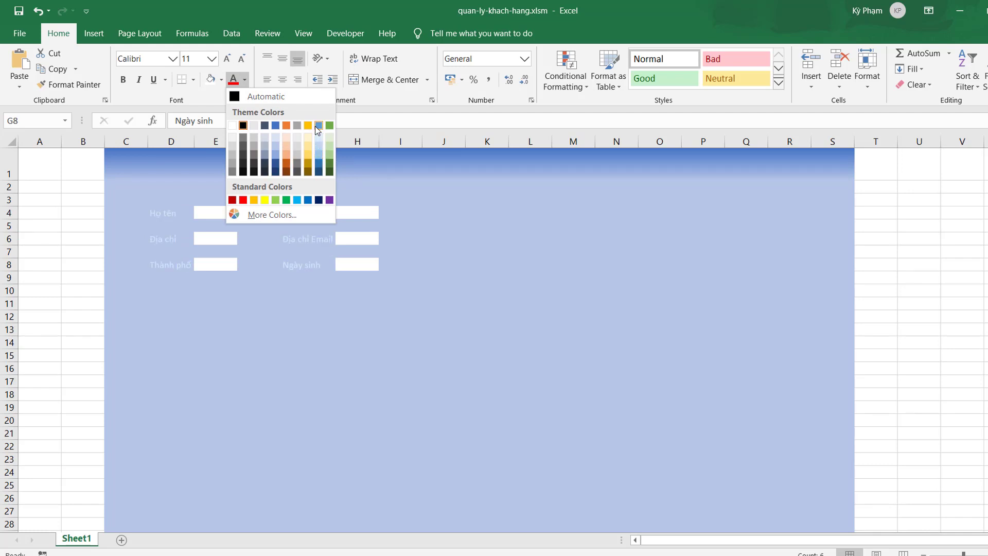
left_click(276, 165)
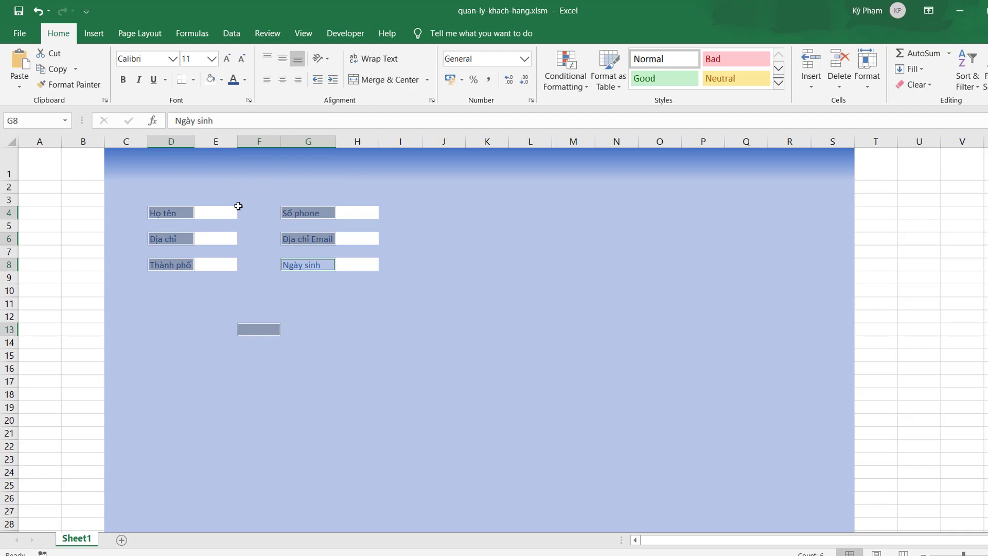
left_click(229, 290)
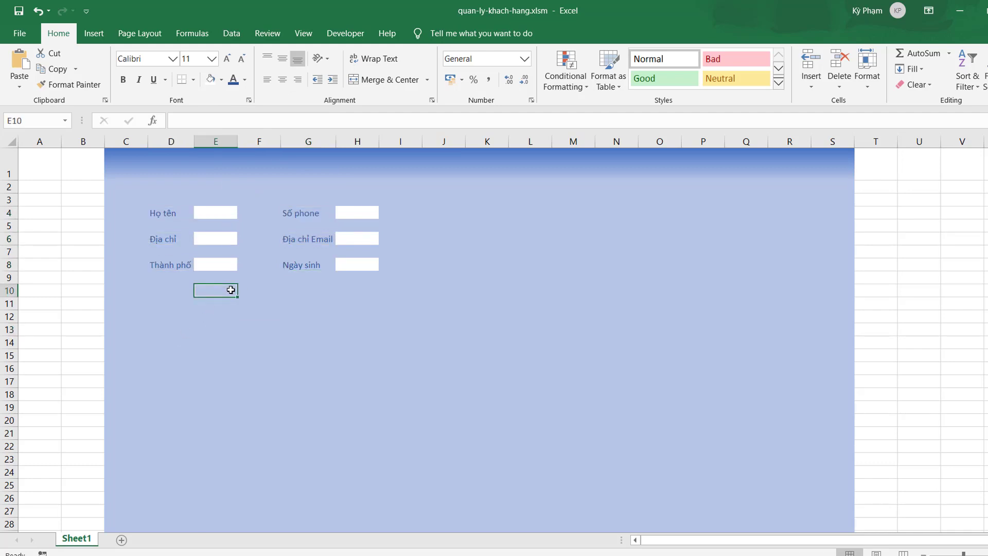
key("Left")
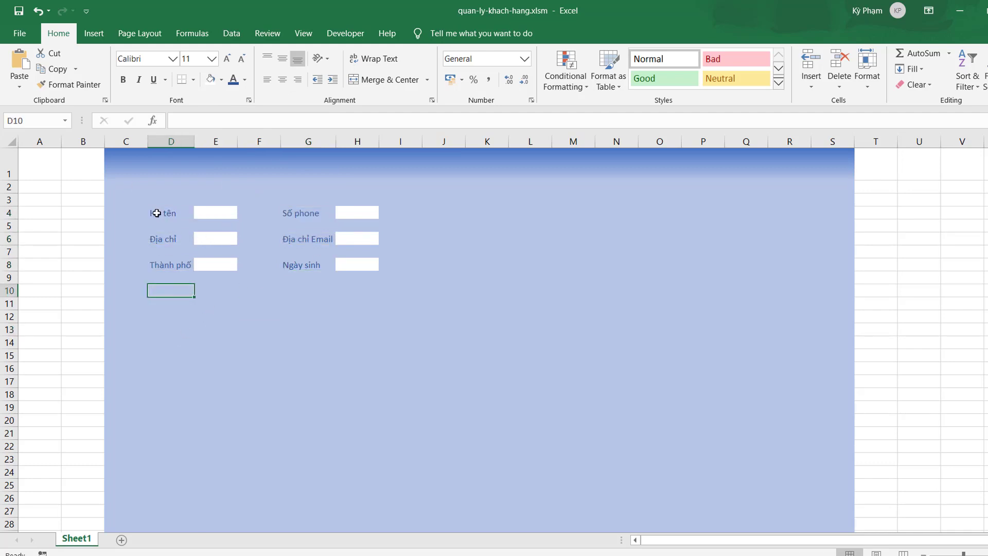
Step: Select the six label-and-entry pairs in columns D:E and G:H, rows 4, 6, 8
left_click_drag(156, 213, 216, 213, "ctrl")
left_click_drag(175, 241, 212, 243, "ctrl")
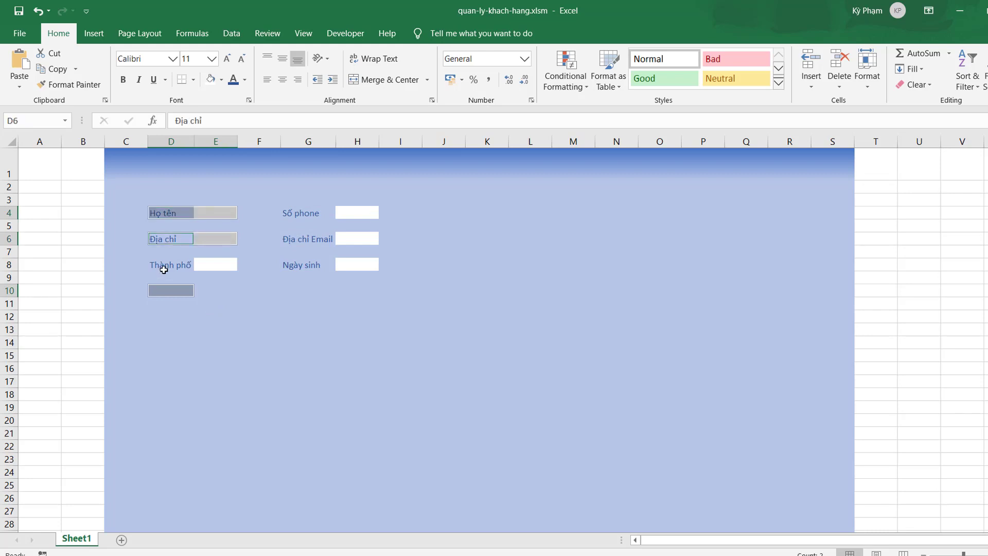
left_click_drag(164, 269, 220, 265, "ctrl")
mouse_move(307, 214)
left_mouse_down("ctrl")
mouse_move(349, 221)
mouse_move(326, 233)
mouse_move(355, 213)
left_mouse_up("ctrl")
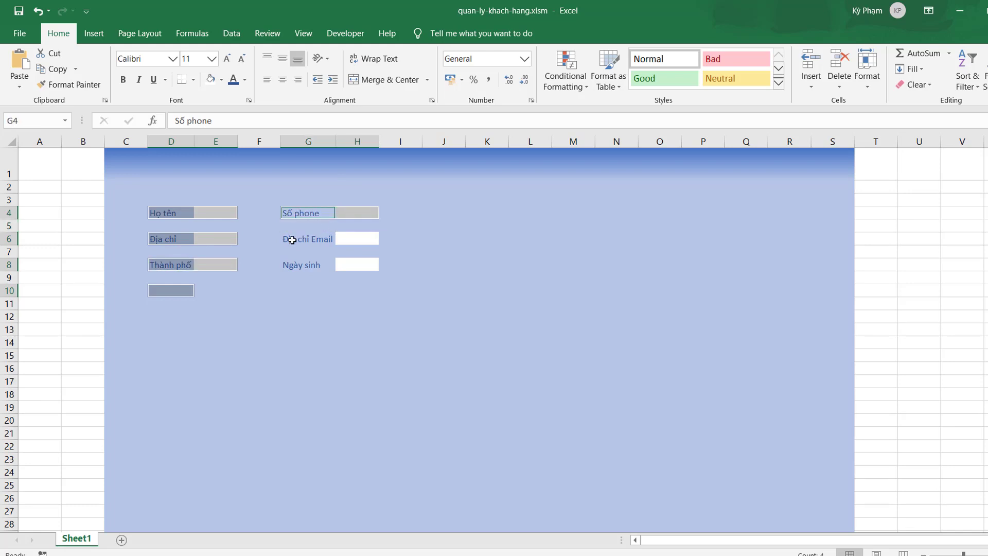
left_click_drag(292, 240, 353, 241, "ctrl")
left_click_drag(291, 264, 353, 265, "ctrl")
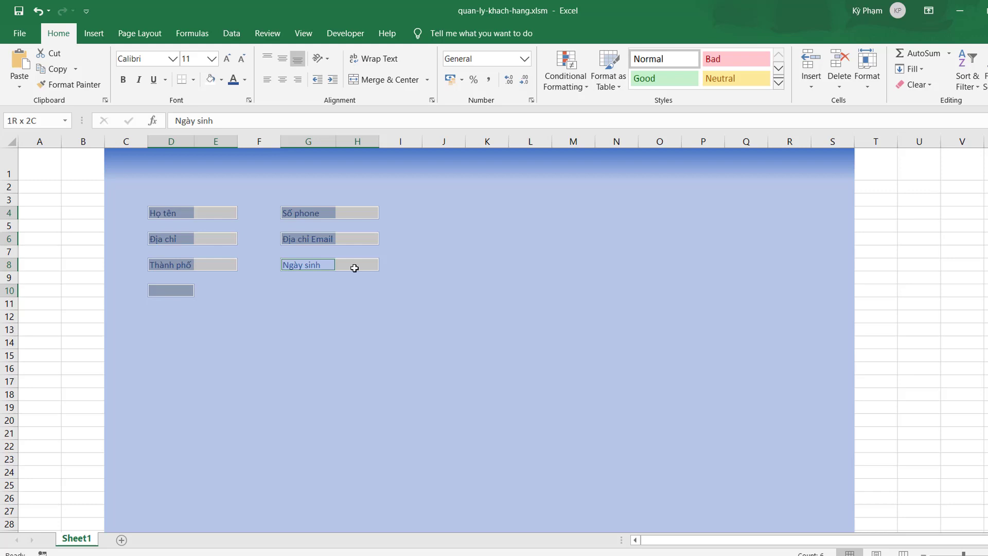
left_click(190, 291, "ctrl")
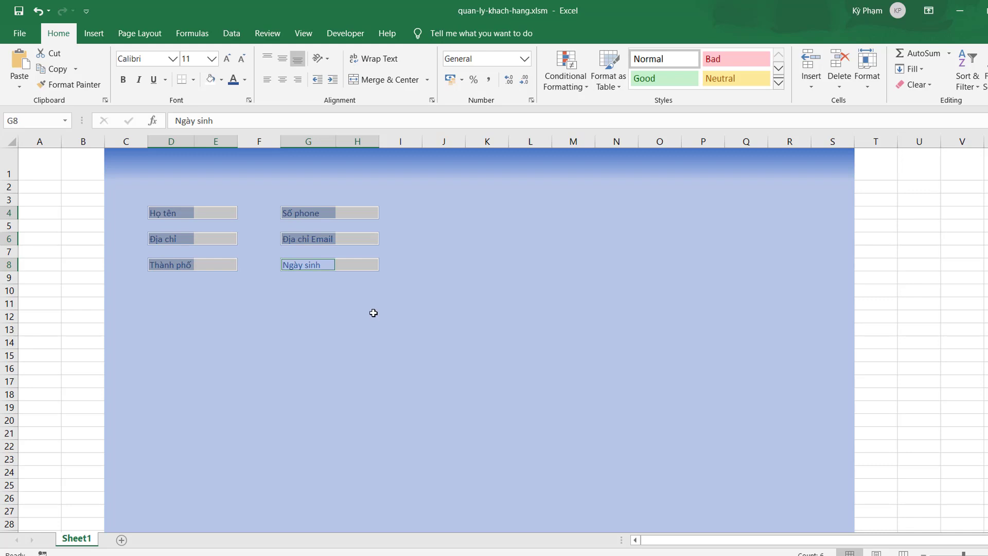
Step: Outline each selected pair with a thick dark navy border on all four edges
left_click(193, 79)
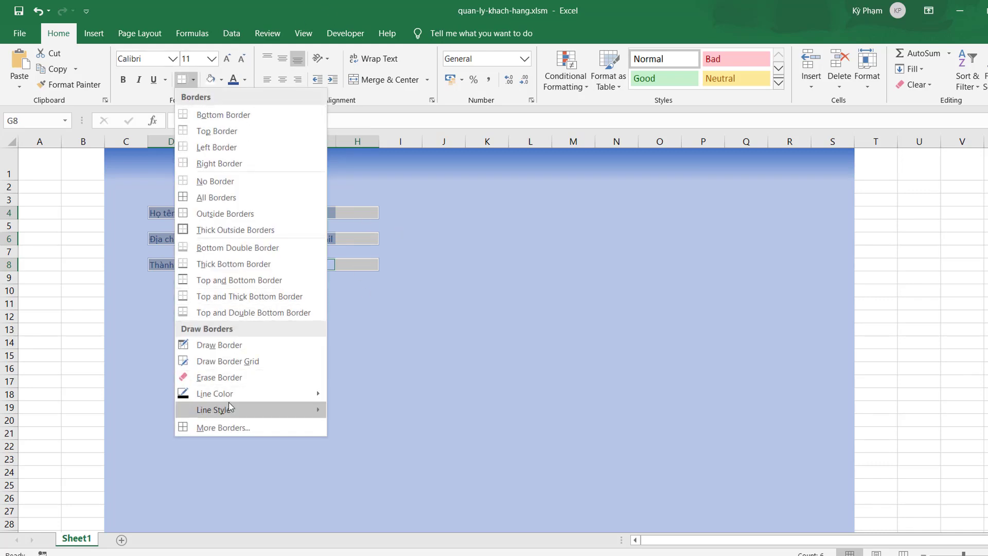
left_click(223, 427)
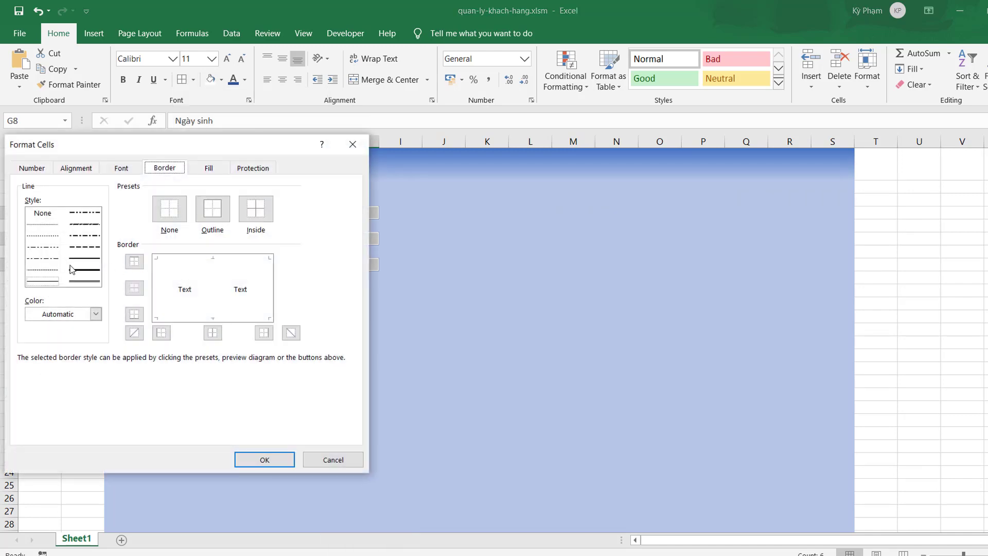
left_click(95, 314)
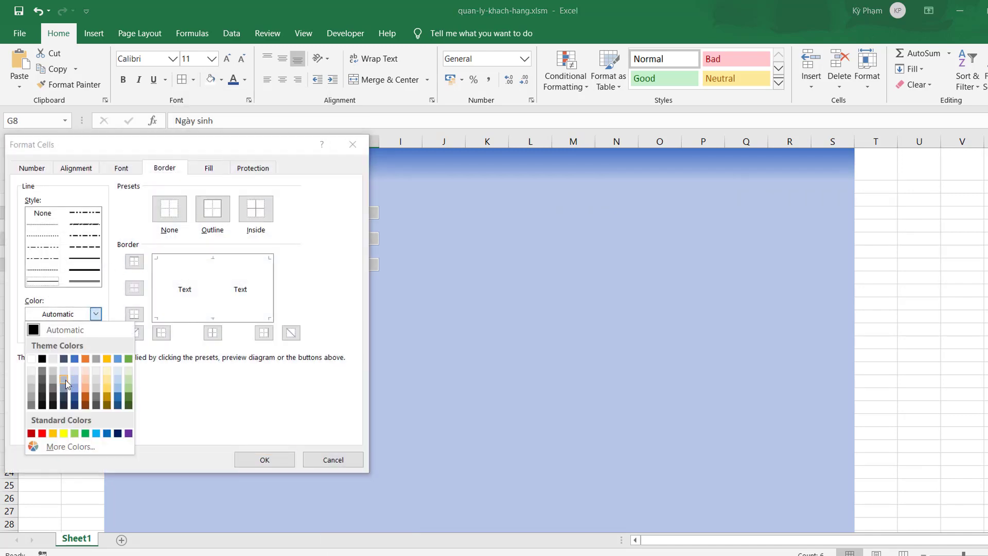
left_click(75, 412)
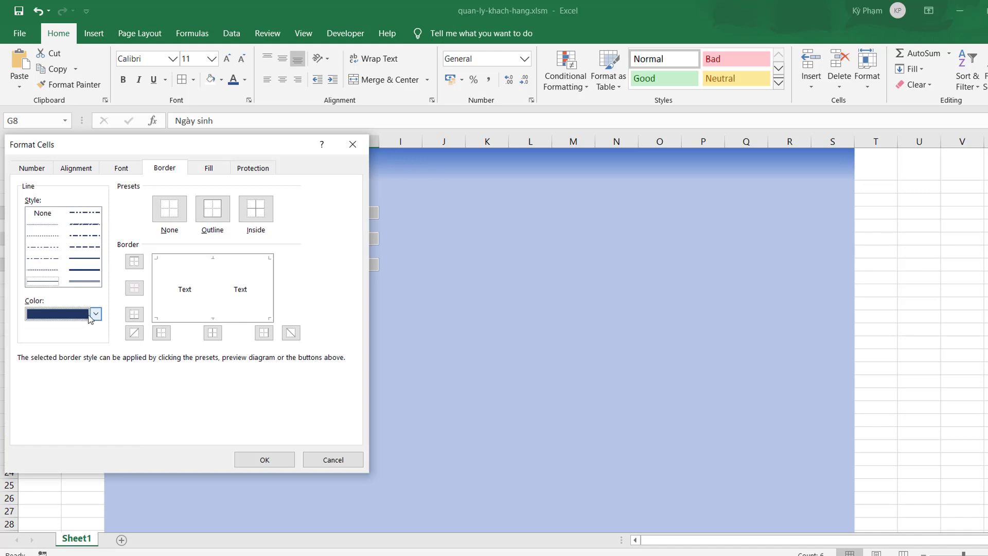
left_click(93, 272)
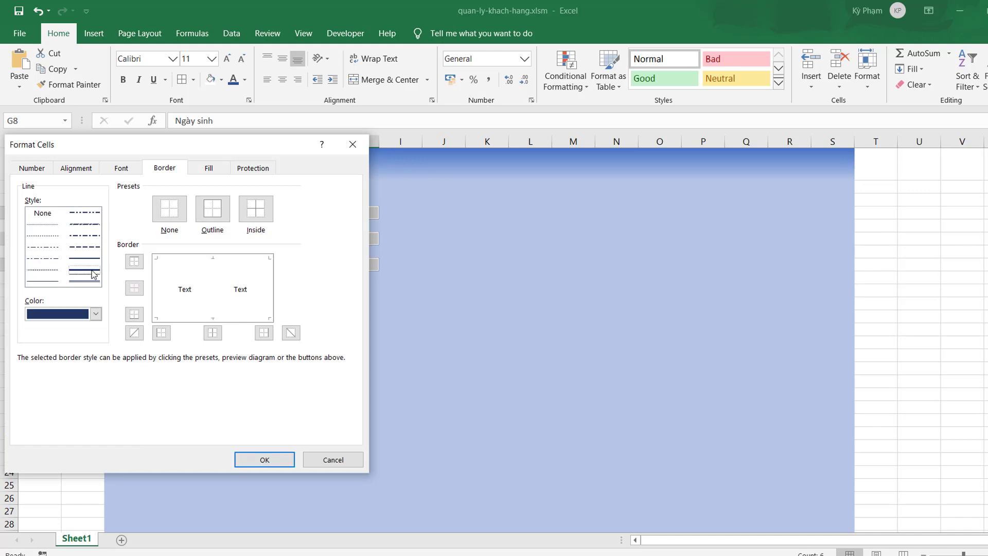
left_click(153, 289)
left_click(191, 259)
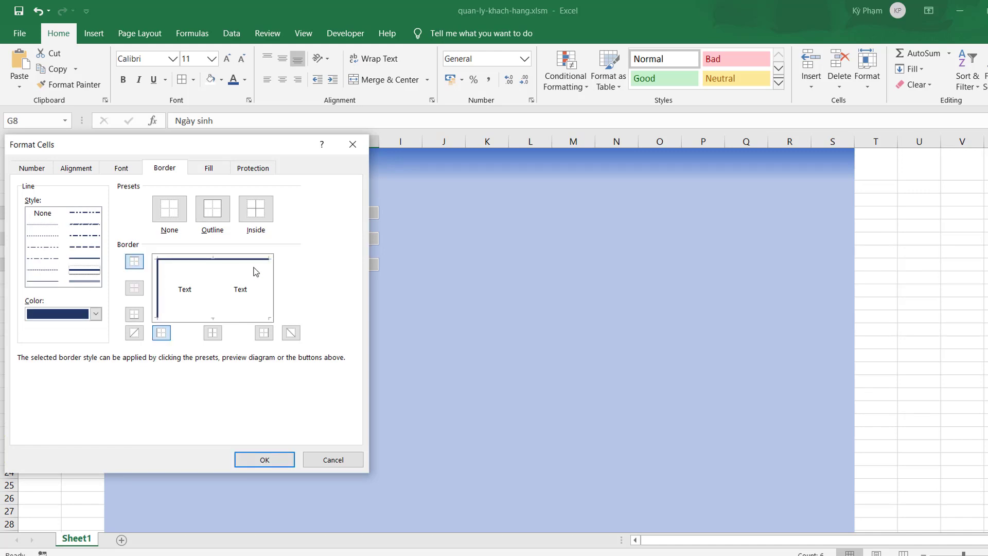
left_click(270, 282)
left_click(193, 319)
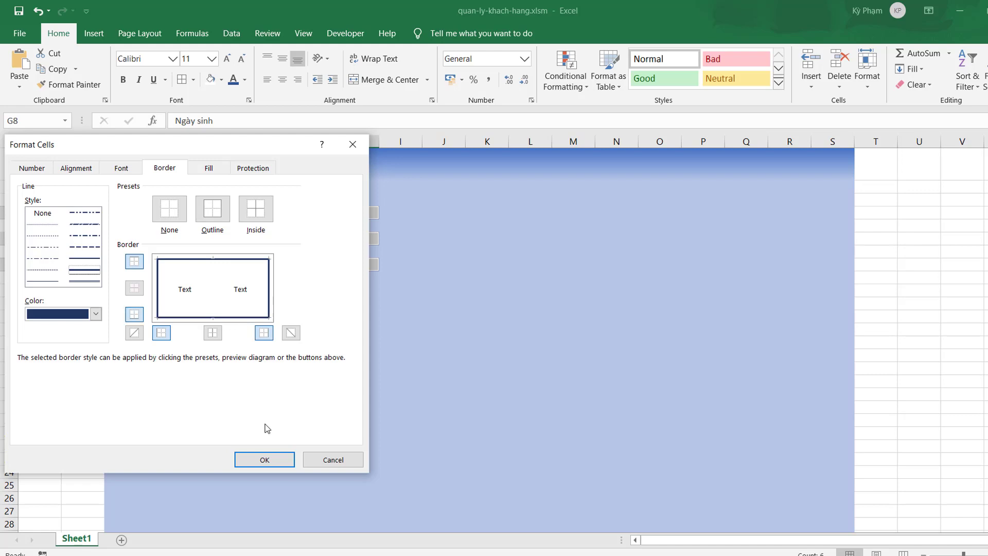
left_click(264, 459)
left_click(349, 350)
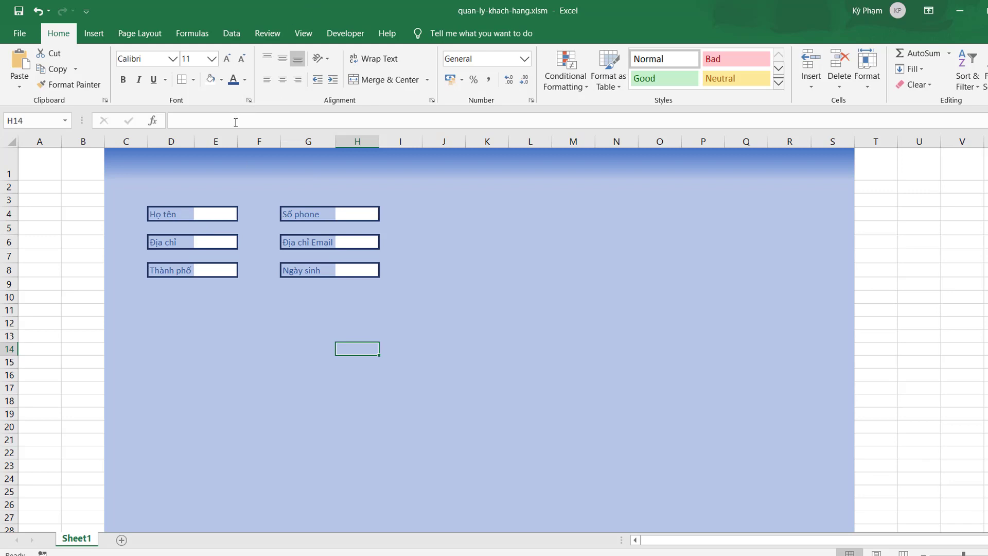
Step: Drag columns E, D and H wider to lengthen the white entry boxes
left_click_drag(237, 146, 261, 145)
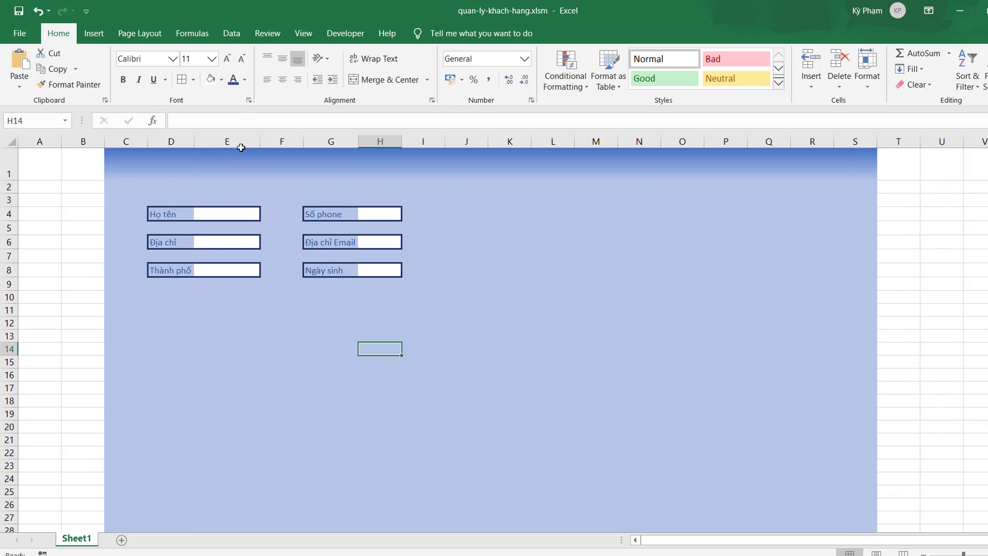
left_click_drag(196, 136, 200, 136)
left_click_drag(407, 145, 426, 145)
left_click(508, 274)
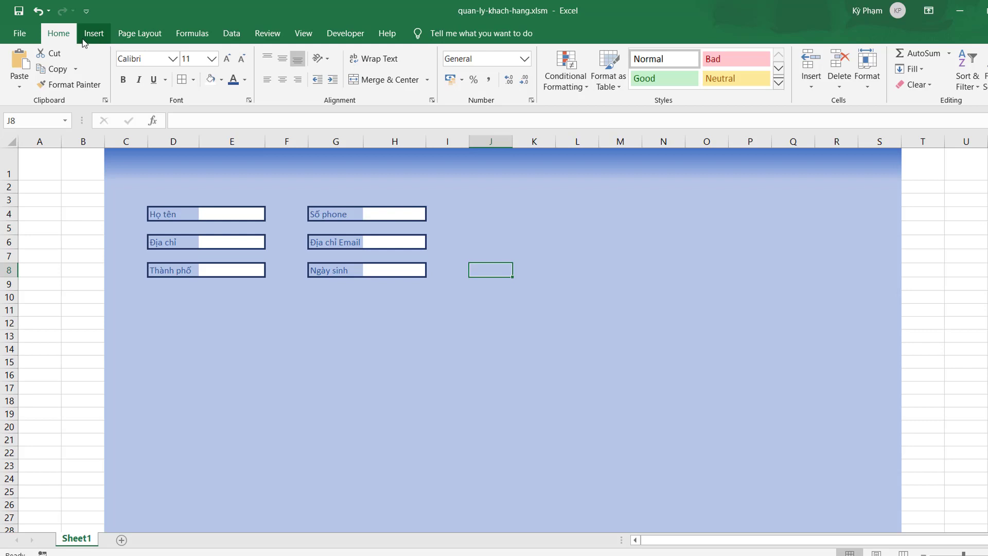
Step: Draw a rounded rectangle across rows 1–2 and apply a blue theme shape style
left_click(93, 33)
left_click(195, 69)
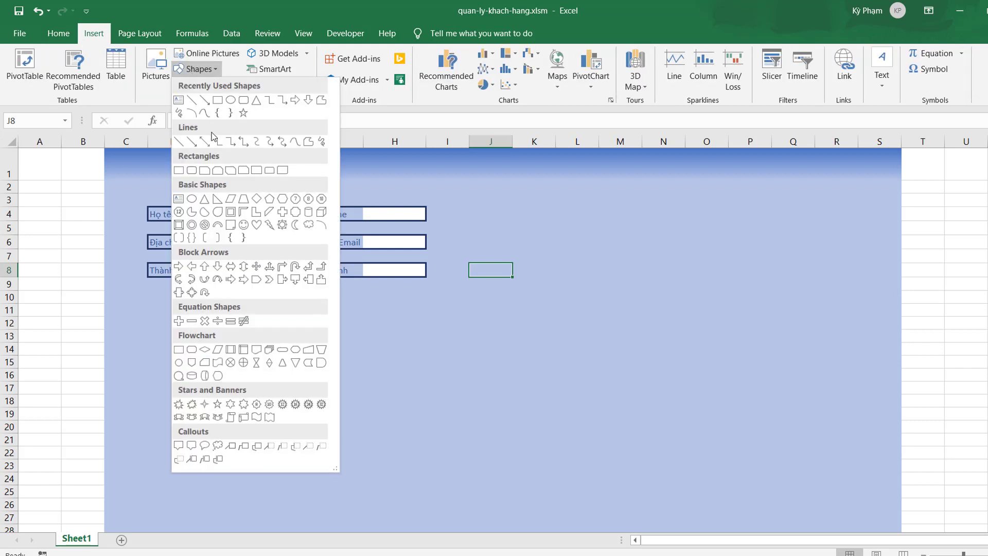
left_click(191, 170)
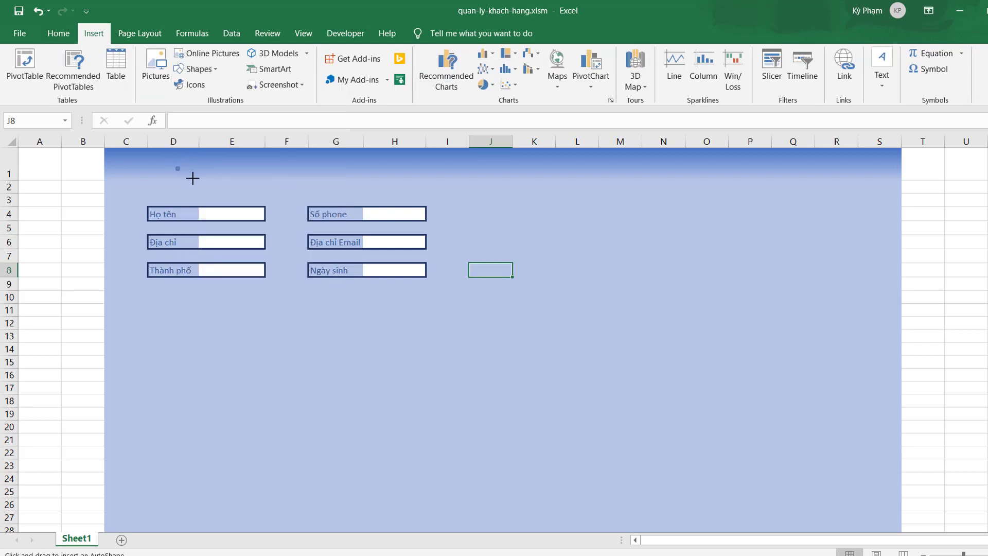
left_click_drag(192, 178, 266, 191)
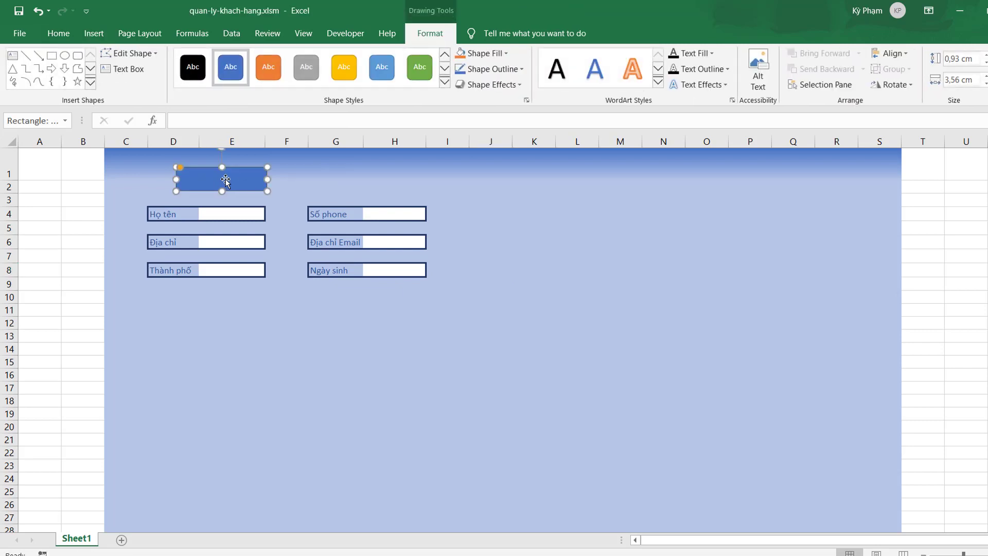
left_click(444, 83)
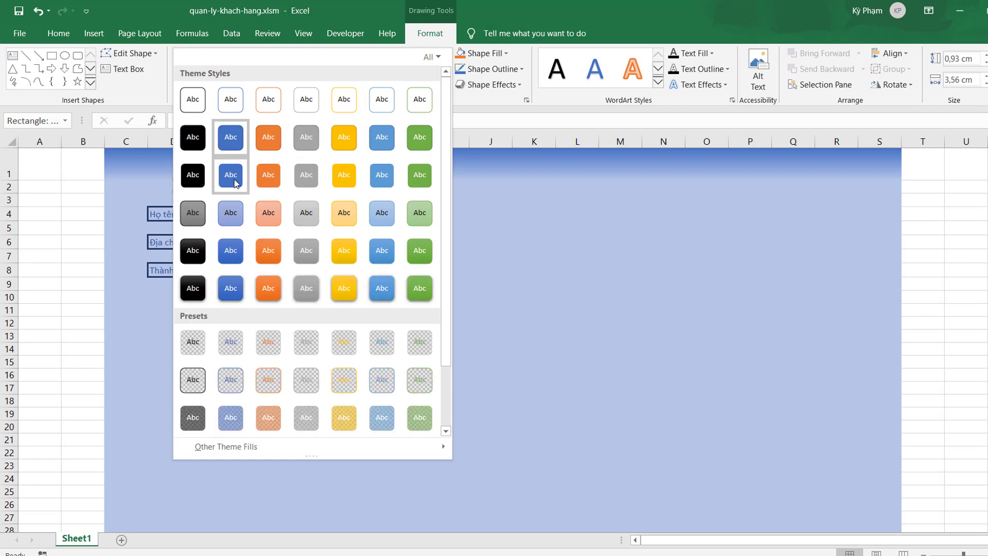
left_click(238, 254)
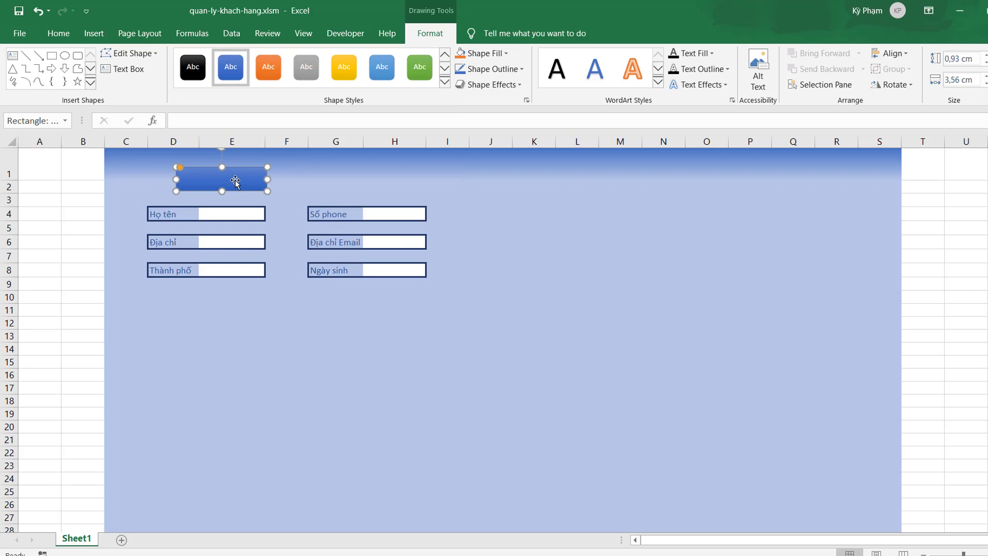
right_click(235, 181)
Step: Make the 'Thêm khách hàng' button label bold
left_click(275, 259)
type("Thêm khách hàng")
left_click_drag(184, 175, 256, 178)
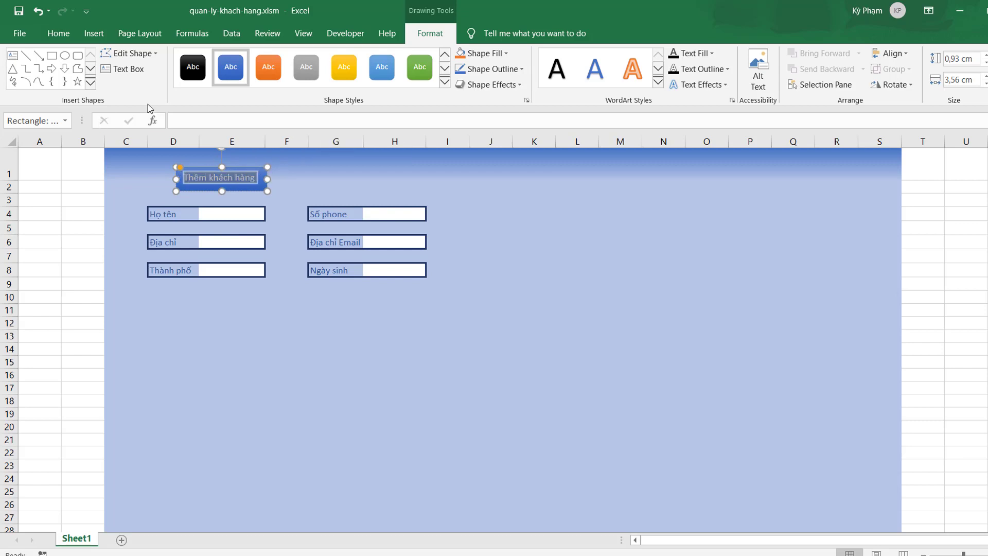
left_click(58, 33)
left_click(122, 79)
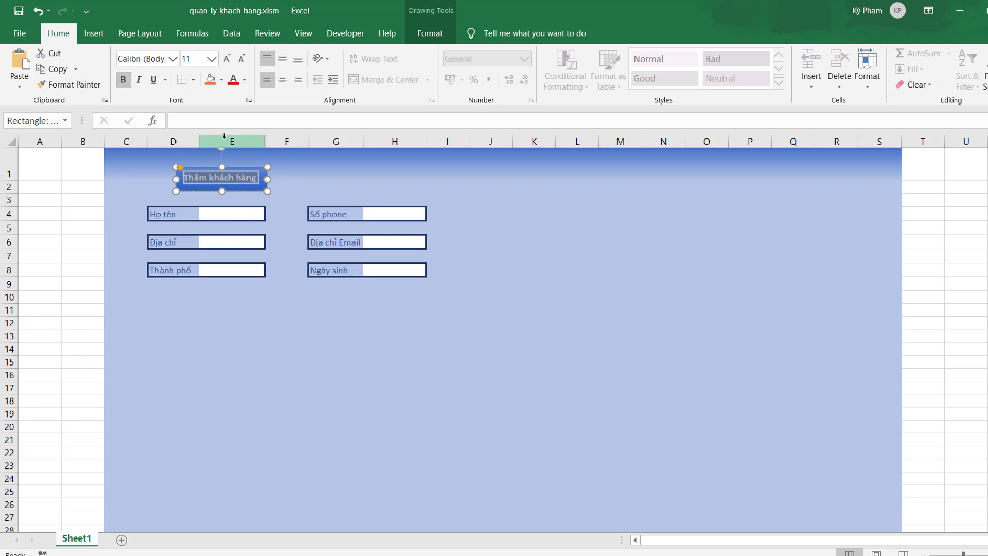
Step: Duplicate the Thêm khách hàng button with Ctrl+D to create extra copies
left_click(288, 178)
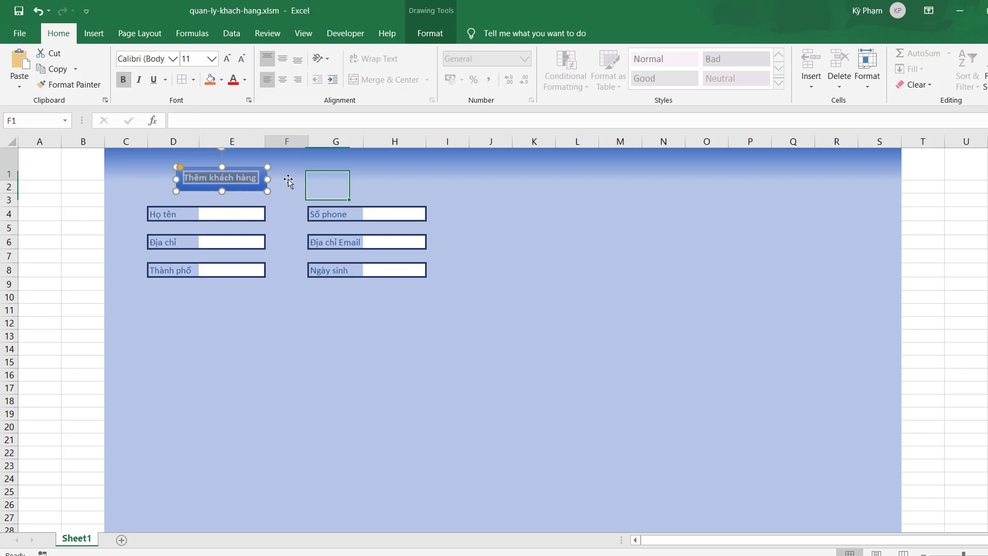
left_click(253, 183)
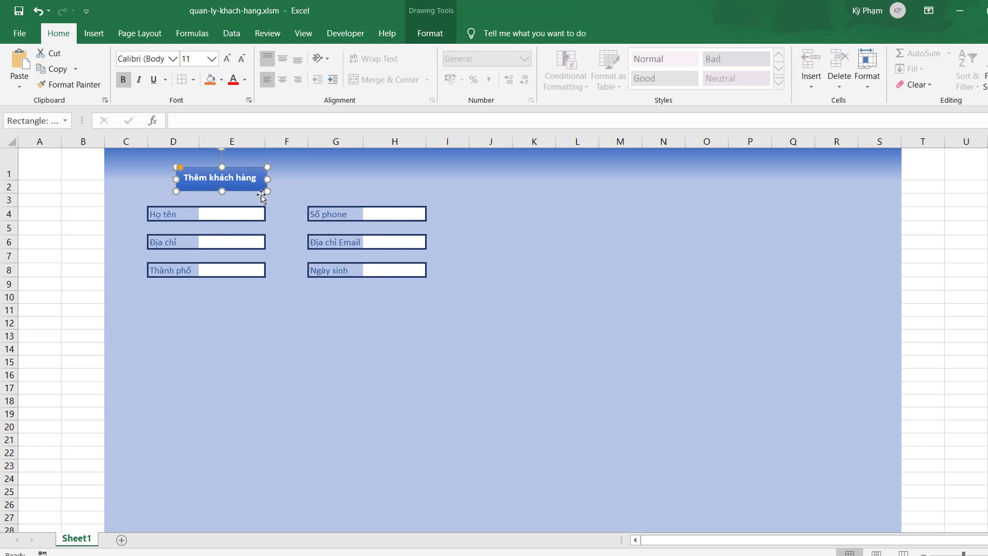
left_click(280, 181)
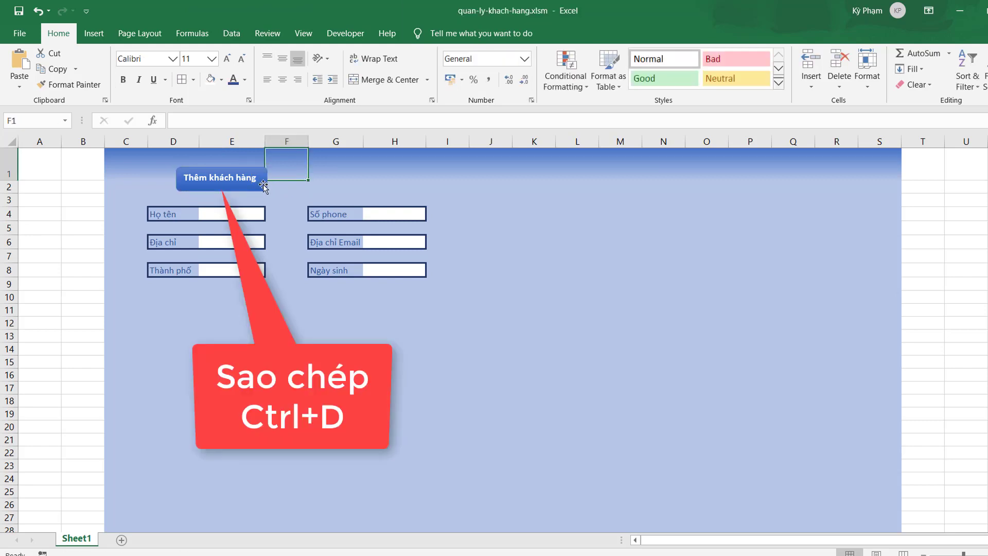
left_click(264, 186)
key("ctrl+d")
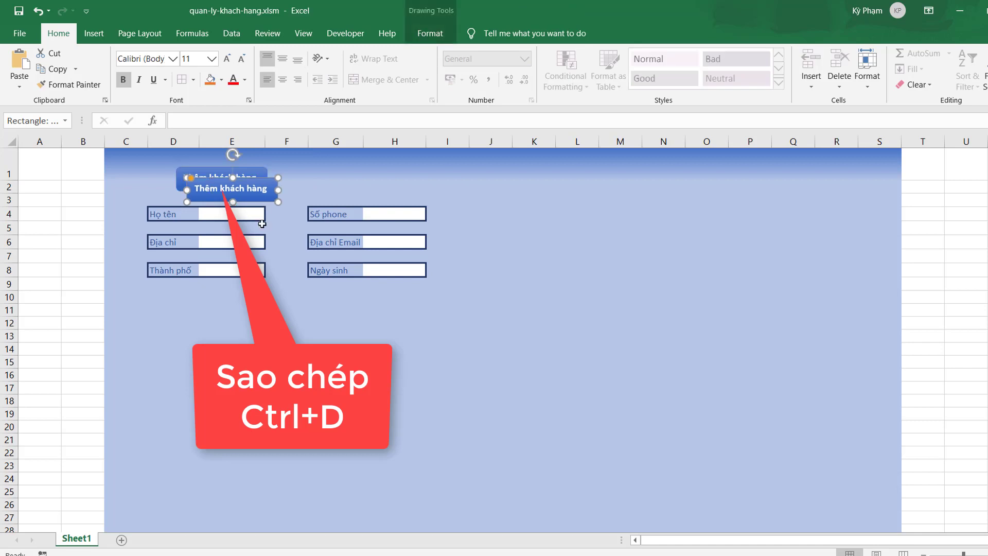
key("ctrl+d")
key("ctrl+d")
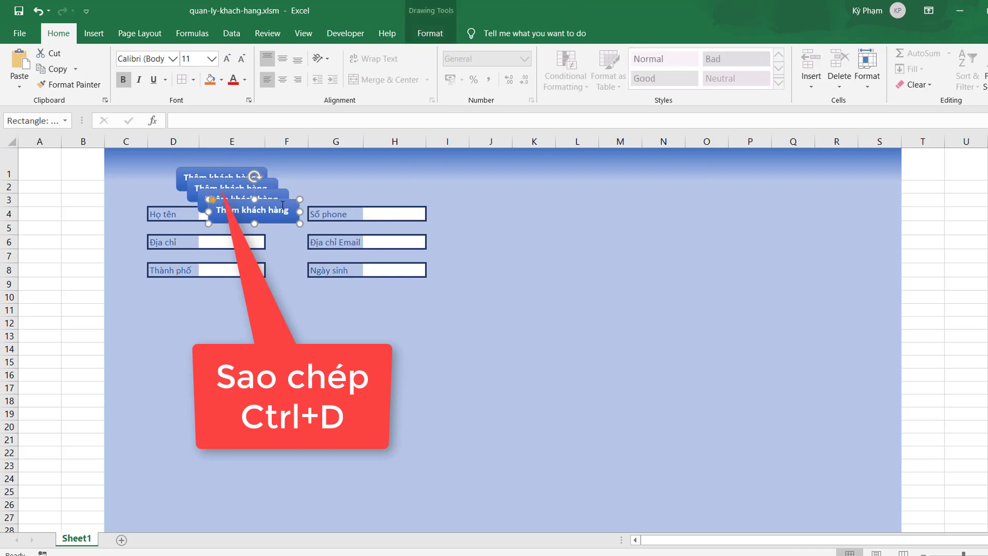
Step: Spread the copies out toward columns H and J and relabel the second copy 'Lưu'
mouse_move(284, 213)
left_mouse_down()
mouse_move(455, 173)
mouse_move(541, 224)
left_mouse_up()
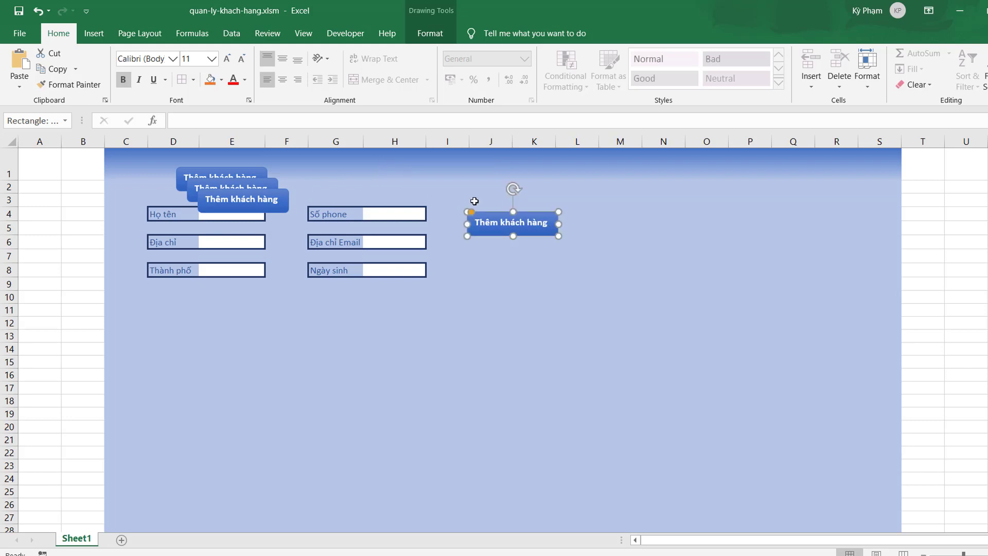
left_click_drag(276, 214, 472, 194)
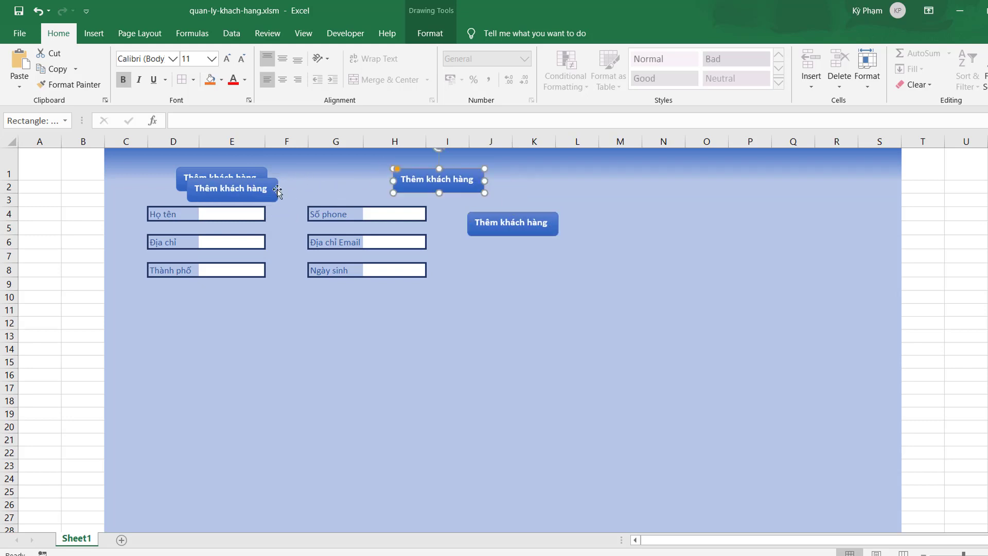
left_click_drag(271, 192, 357, 186)
double_click(319, 182)
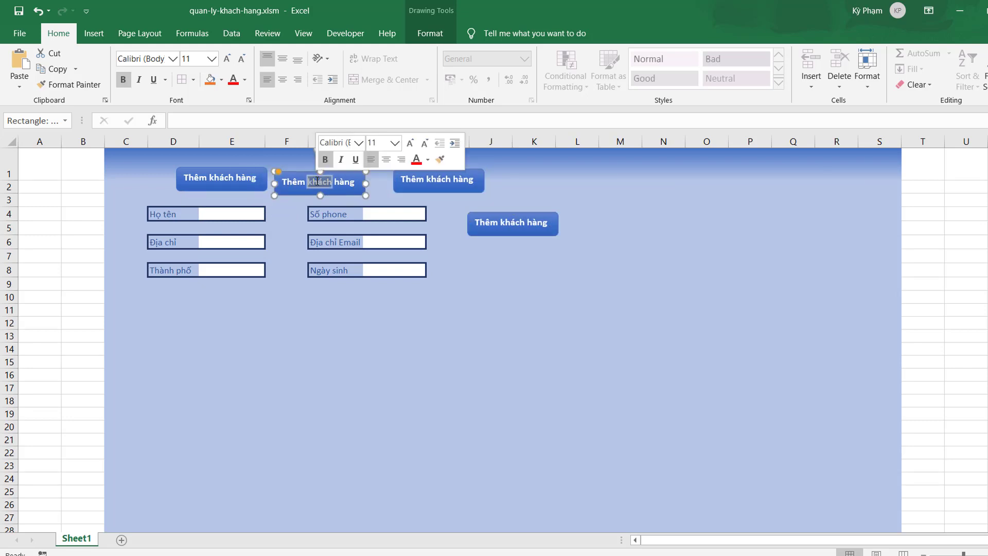
left_click_drag(355, 181, 278, 184)
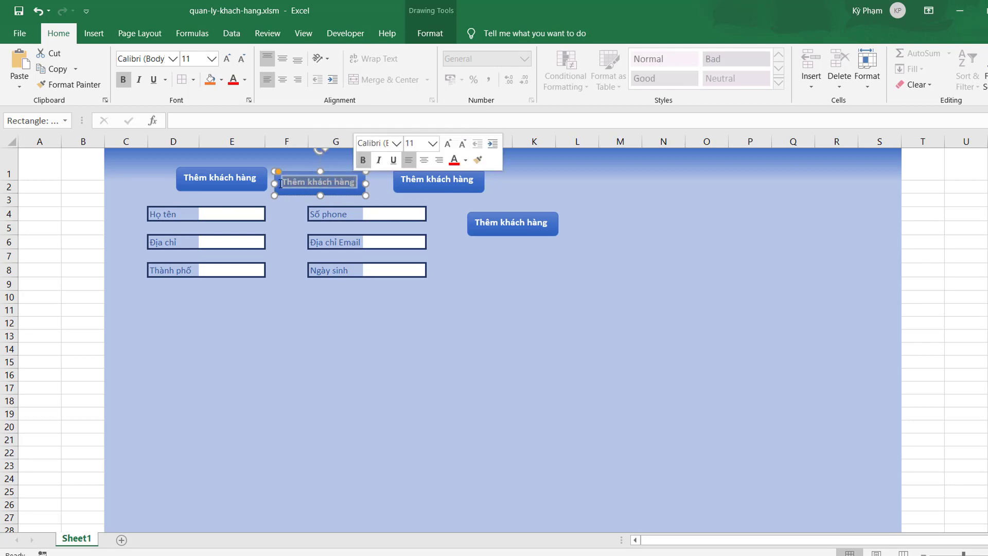
type("Lu")
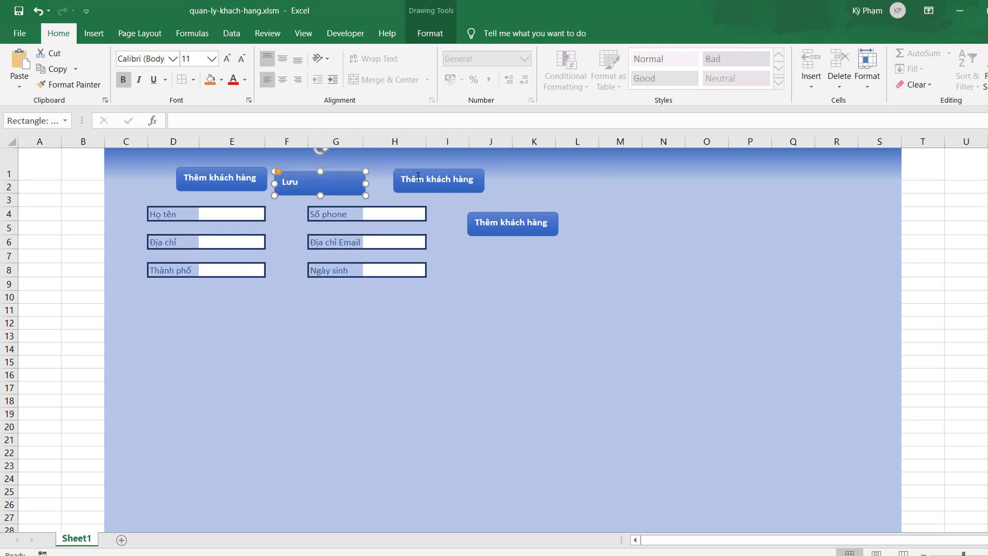
Step: Relabel the third copy 'Xóa khách hàng' and change the fourth copy's label to 'Bỏ qua'
left_click(418, 177)
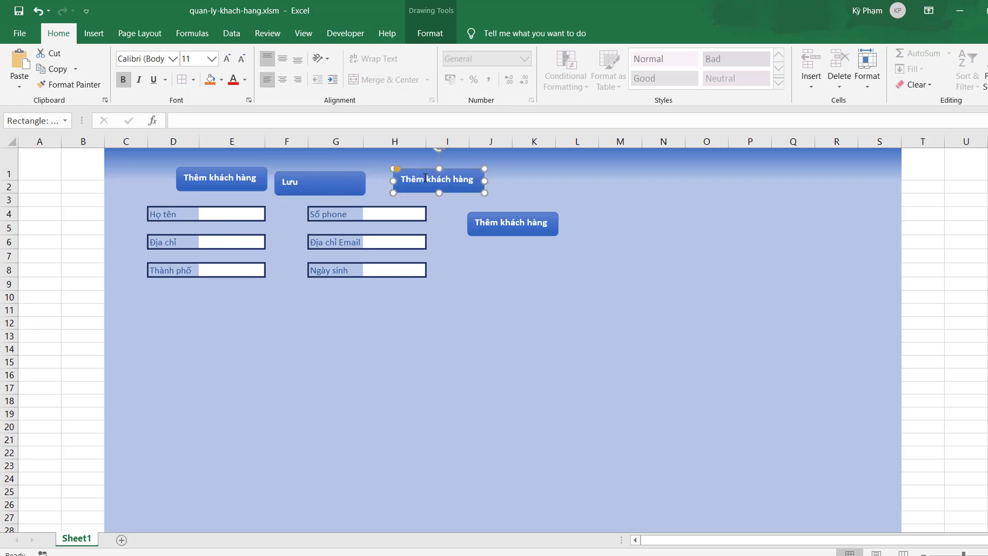
key("BackSpace")
key("BackSpace")
key("BackSpace")
key("BackSpace")
type("Xoa")
left_click(483, 223)
double_click(484, 222)
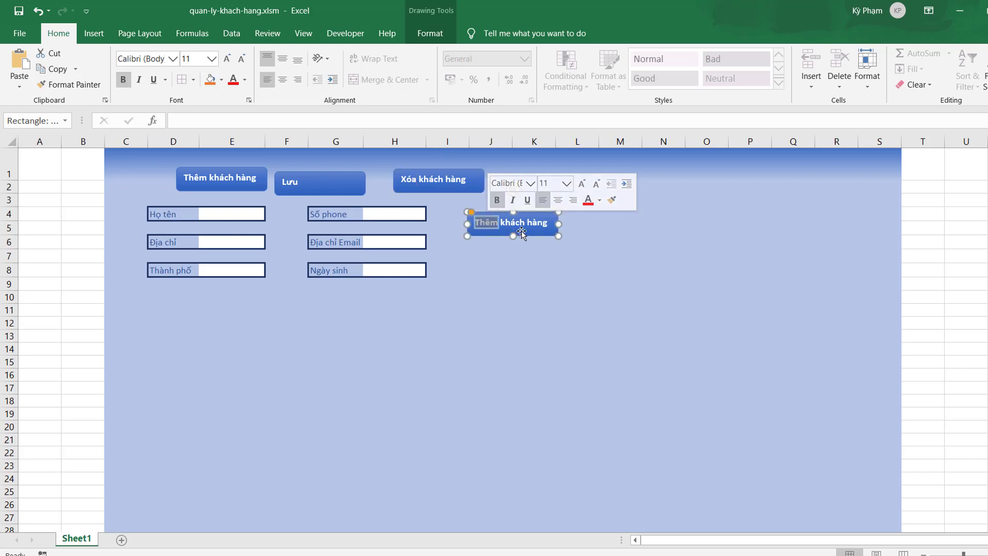
key("BackSpace")
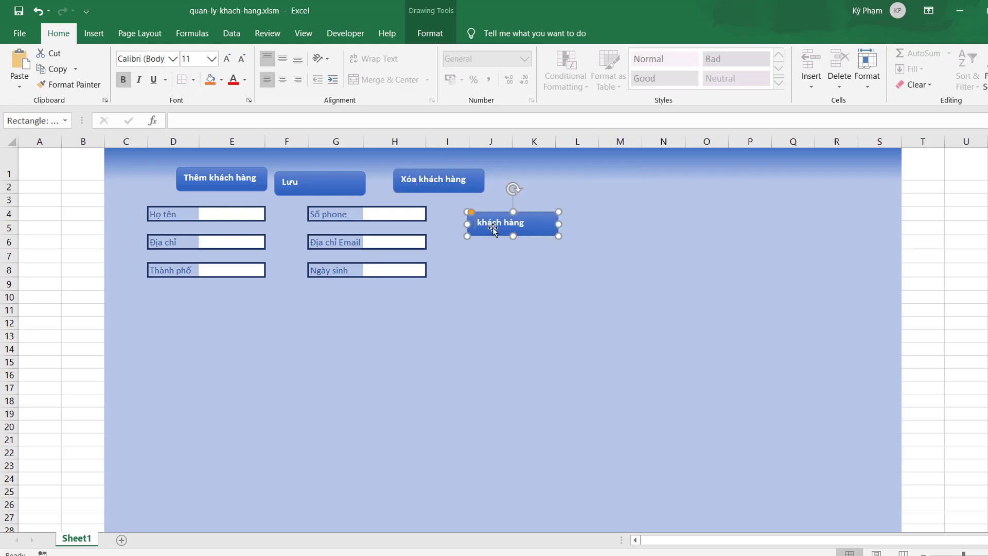
key("Delete")
key("Delete")
key("Delete")
type("Bỏ qua")
Step: Drag the right edges of Lưu, Xóa khách hàng and Bỏ qua inward to fit their labels
left_click(335, 178)
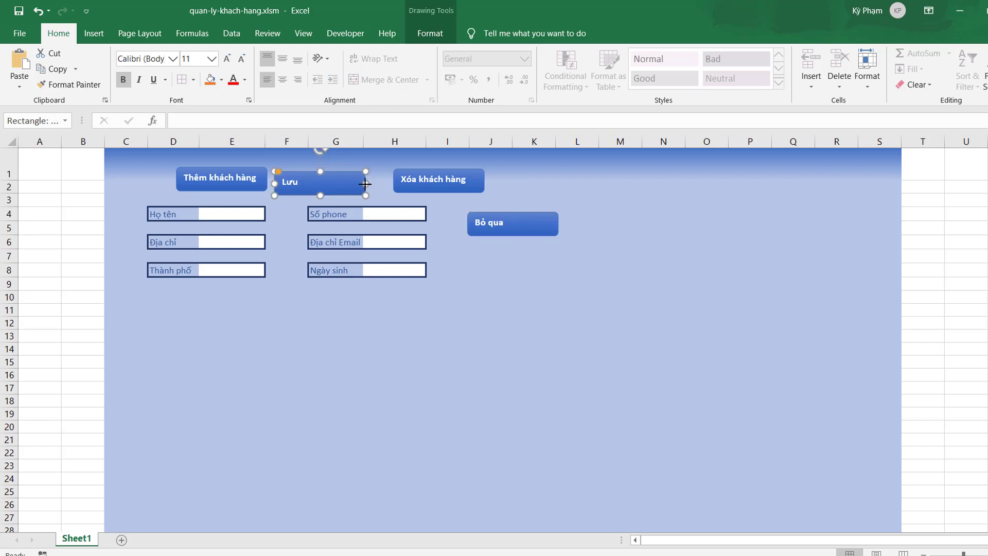
left_click_drag(365, 183, 309, 184)
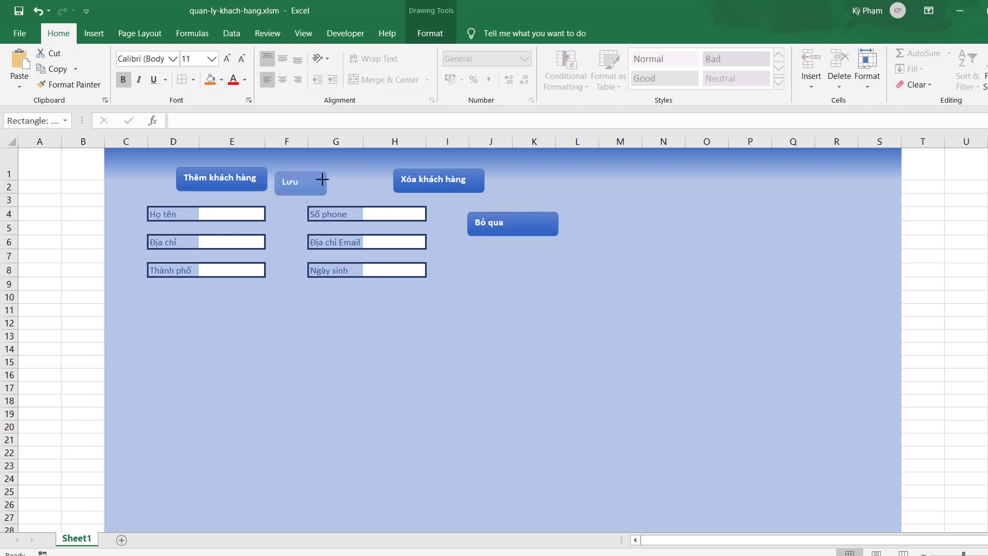
left_click(441, 181)
left_click_drag(484, 181, 481, 180)
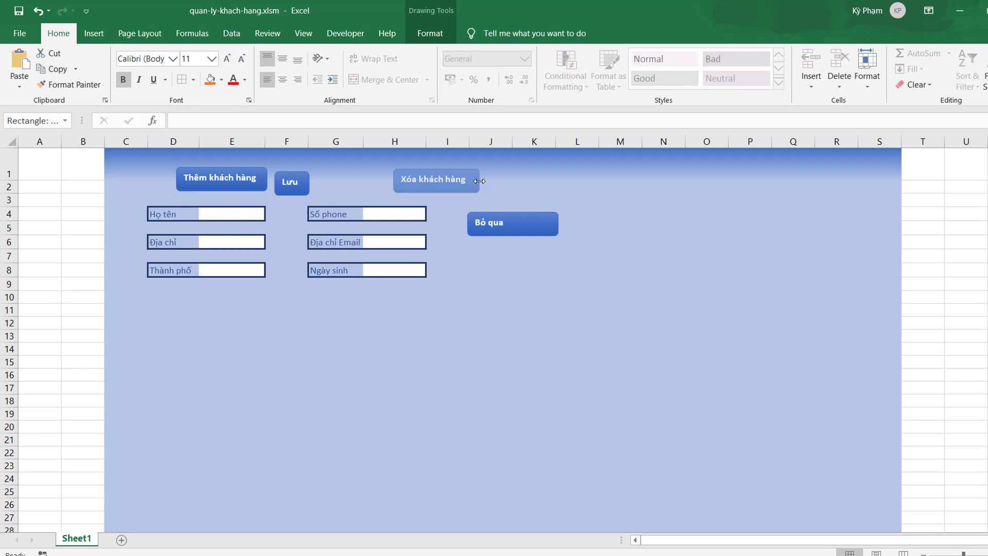
left_click(491, 186)
left_click(558, 229)
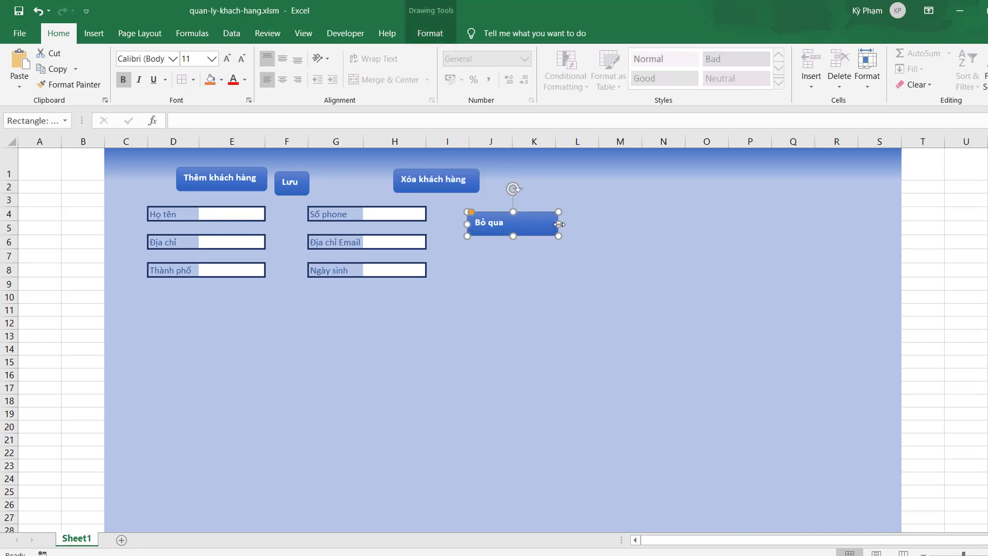
left_click_drag(559, 224, 515, 224)
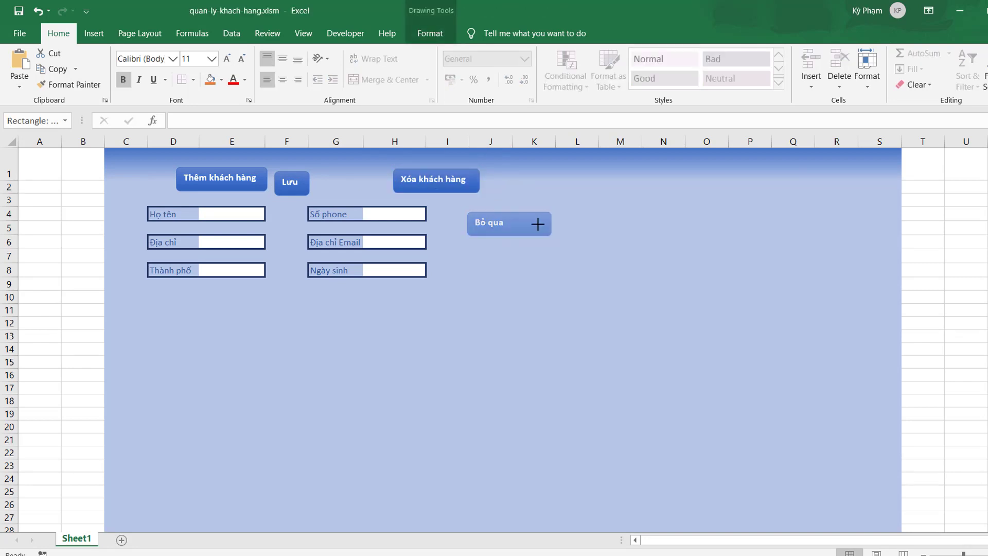
left_click(551, 256)
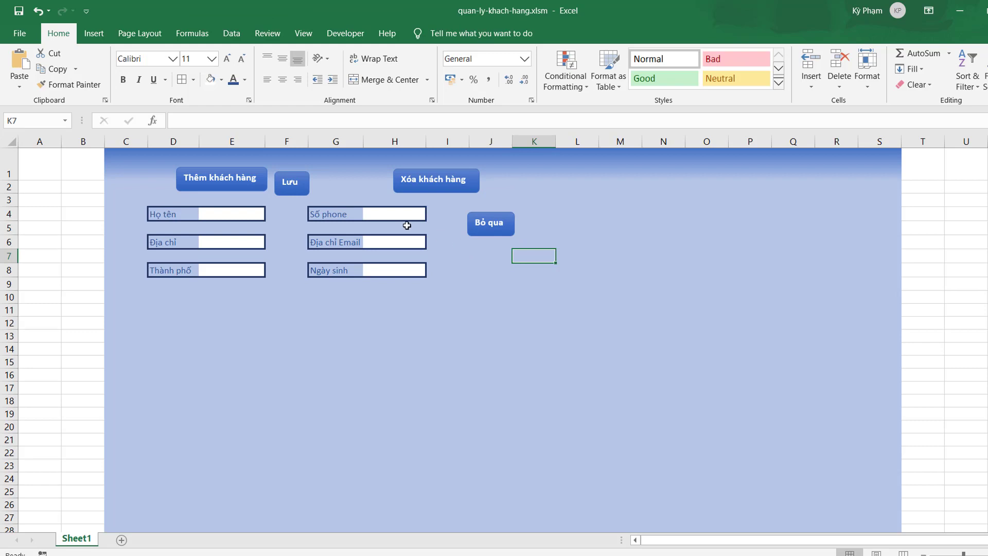
left_click(215, 180, "ctrl")
Step: Name the first shape 'Thêm khách hàng' in the Name Box and start naming Lưu
left_click(54, 124)
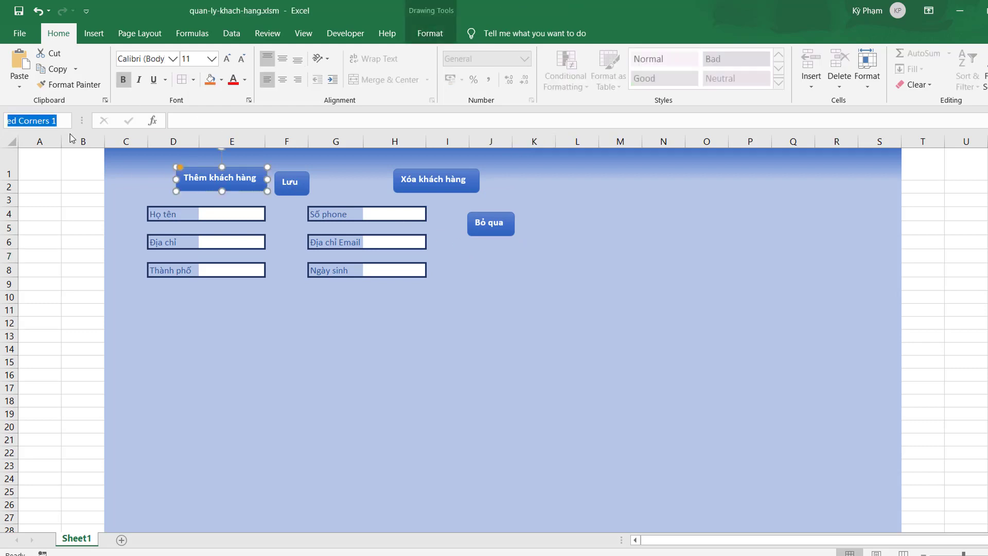
type("Thêm")
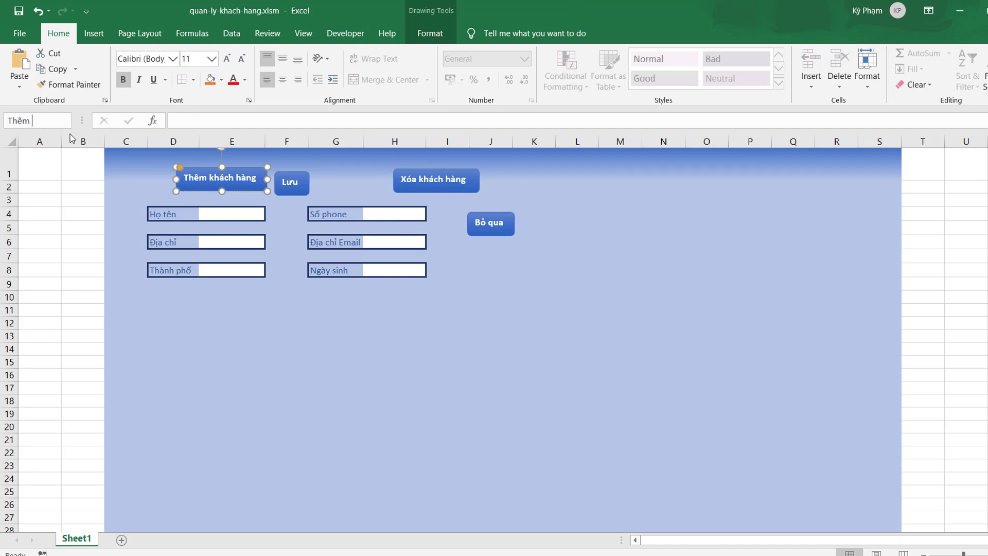
type(" hang")
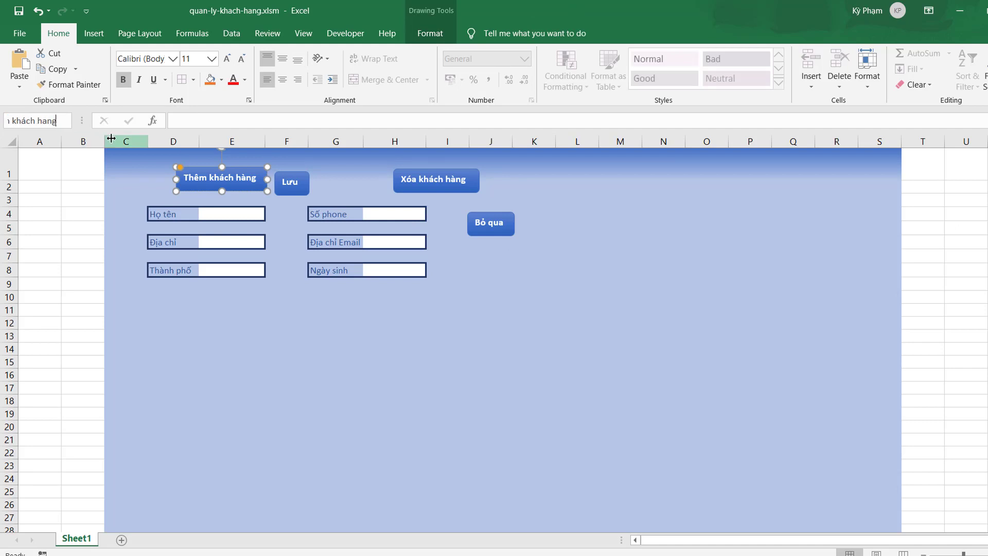
key("Return")
key("Tab")
left_click(56, 119)
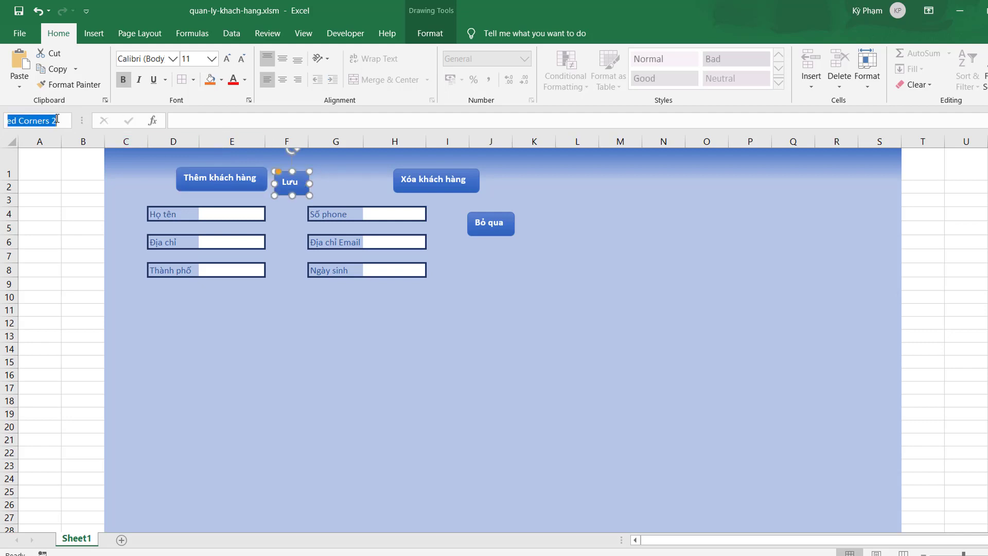
type("Lưu")
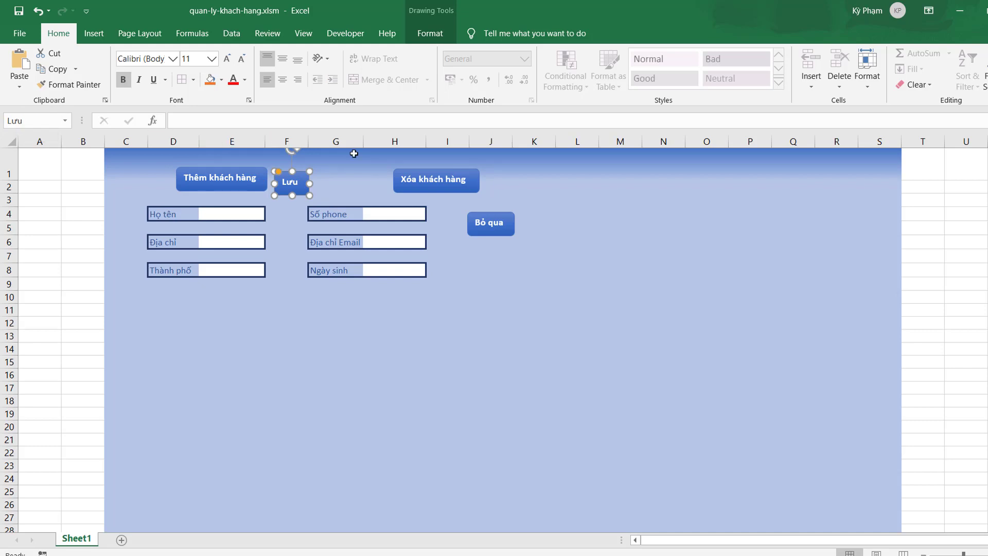
Step: Rename the third button shape 'Xóa khách hàng' in the Name Box
left_click(437, 180)
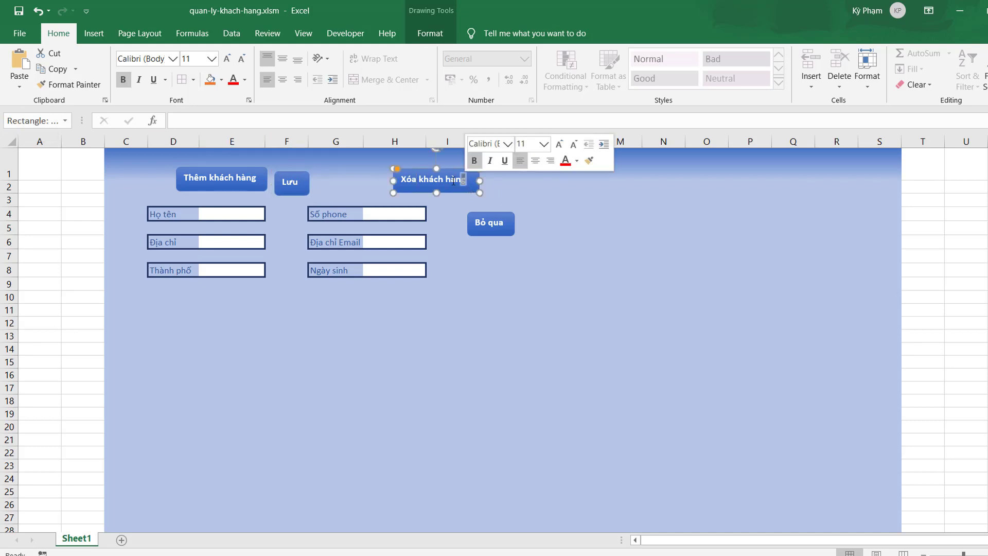
left_click_drag(465, 183, 417, 180)
left_click(430, 189)
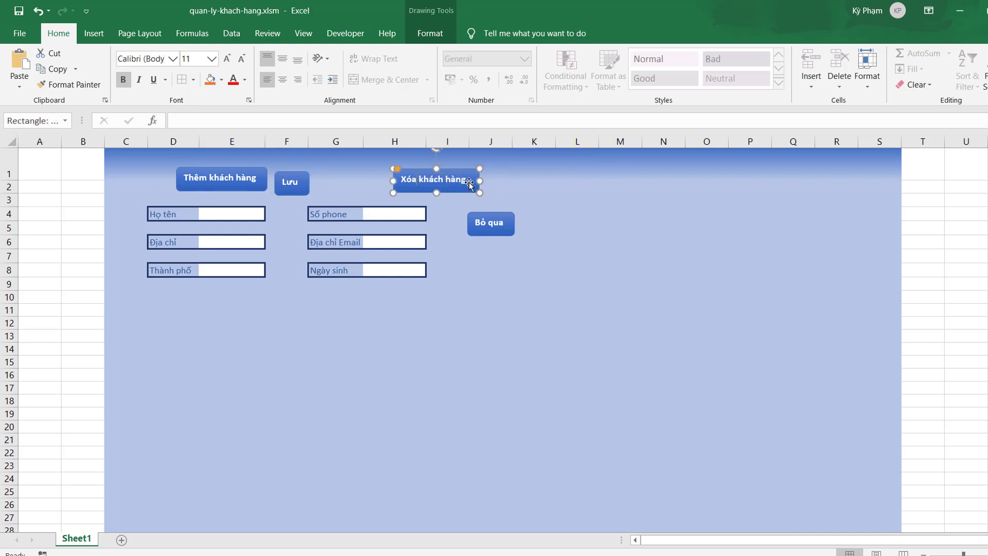
double_click(48, 119)
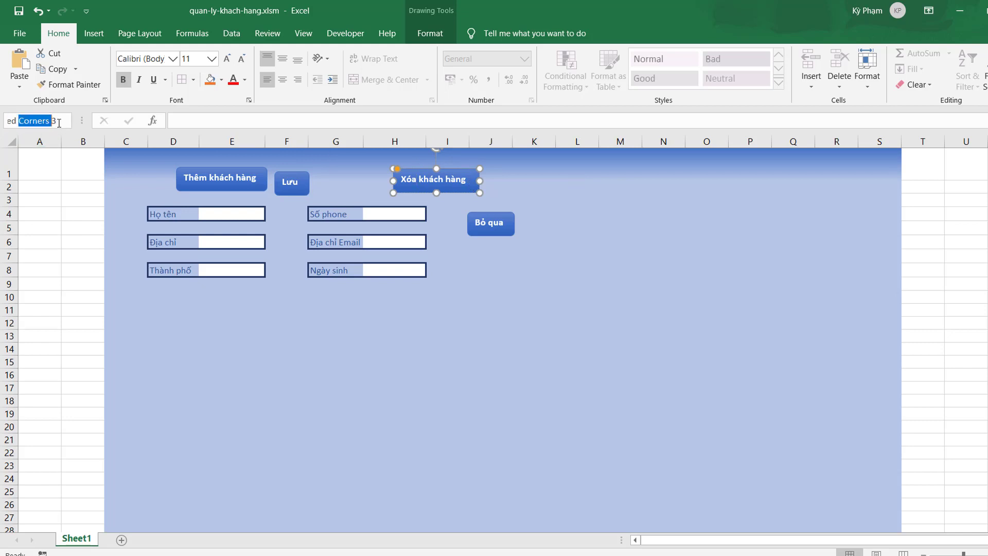
left_click_drag(59, 123, 1, 125)
type("Xoa")
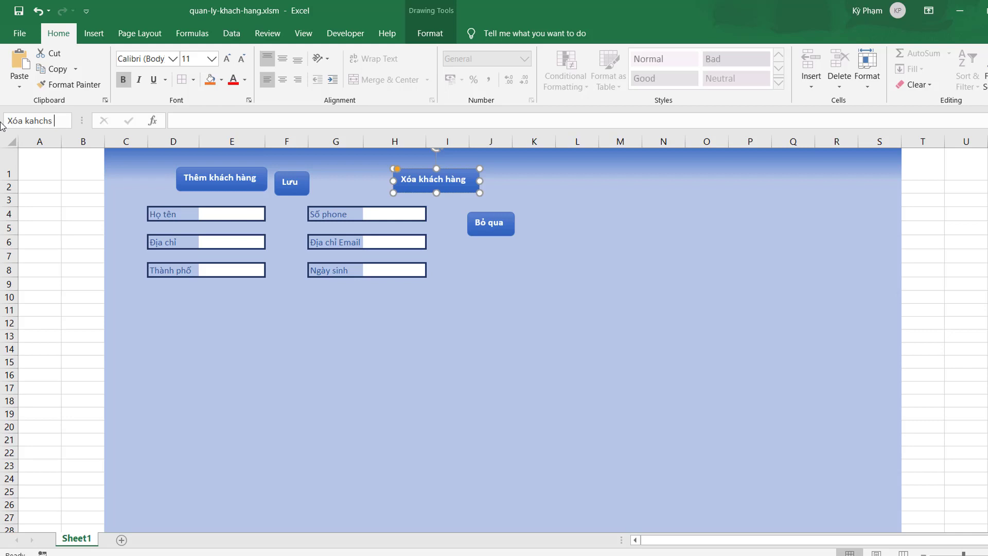
type("=")
type("hách")
type("hàng")
key("Return")
Step: Rename the fourth shape 'Bỏ qua' and Tab through the shapes to verify names
left_click(488, 224)
double_click(49, 121)
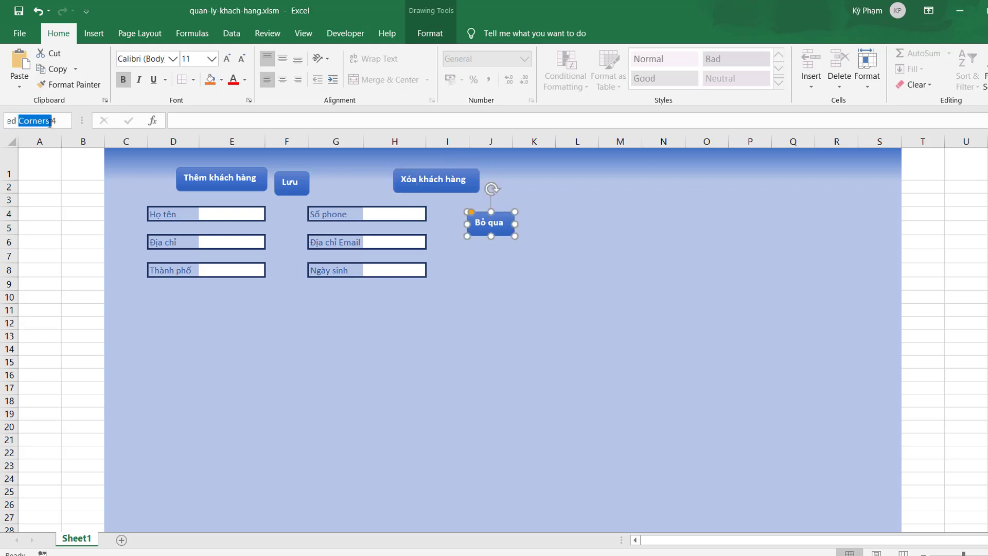
left_click_drag(56, 122, 2, 120)
type("Bo")
type("qua")
key("Return")
left_click(230, 178)
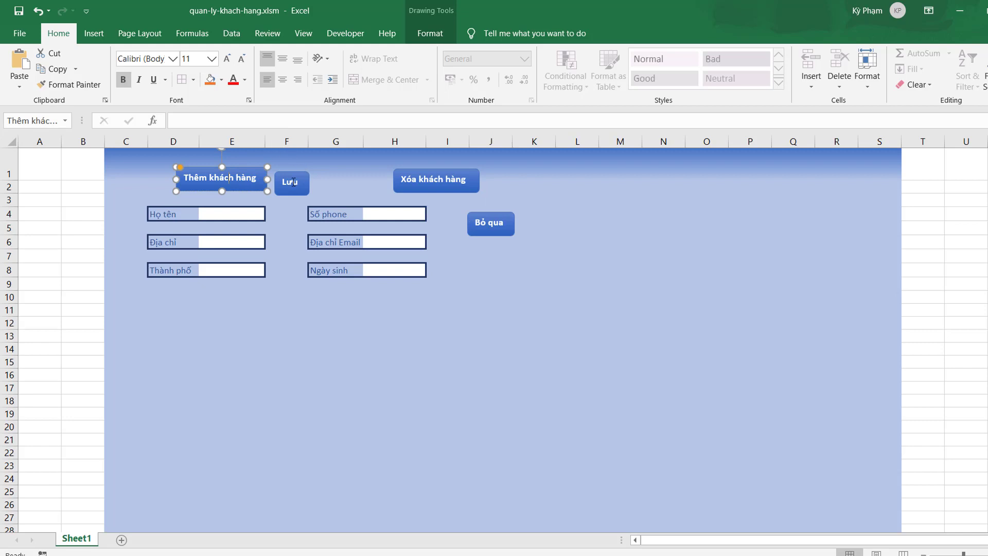
key("Tab")
key("Tab")
key("Tab")
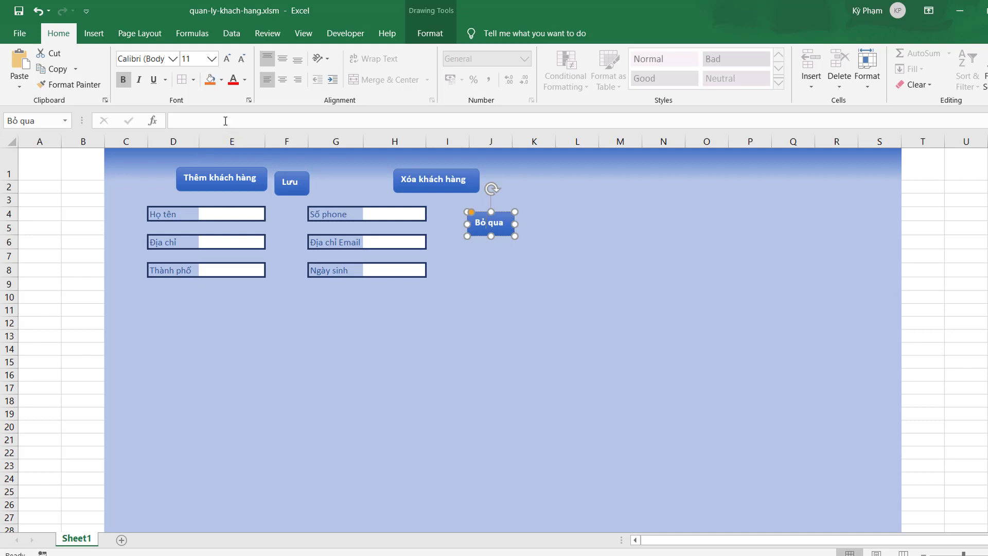
left_click(298, 182)
Step: Move Lưu level with Thêm khách hàng and select both buttons
left_click(347, 189)
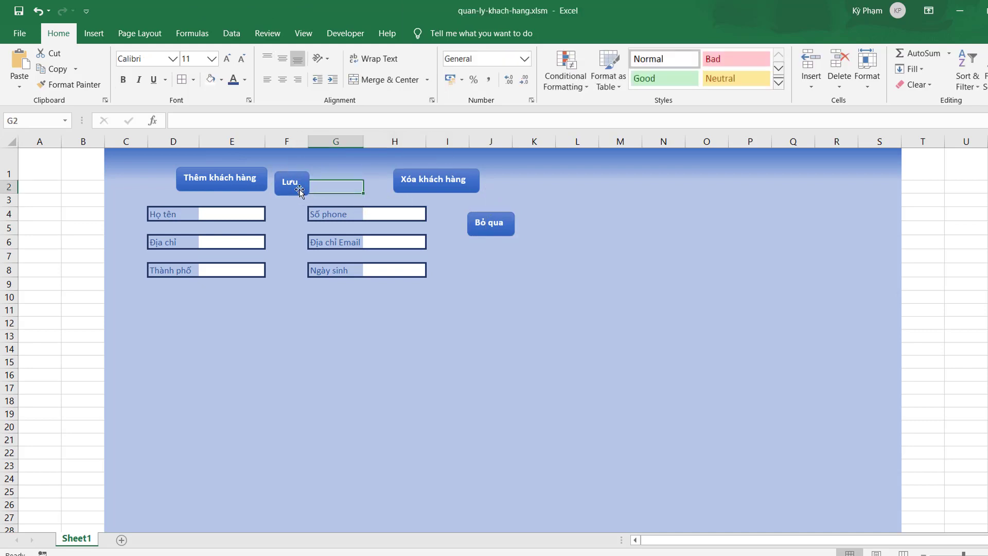
left_click(300, 188)
left_click_drag(300, 188, 307, 184)
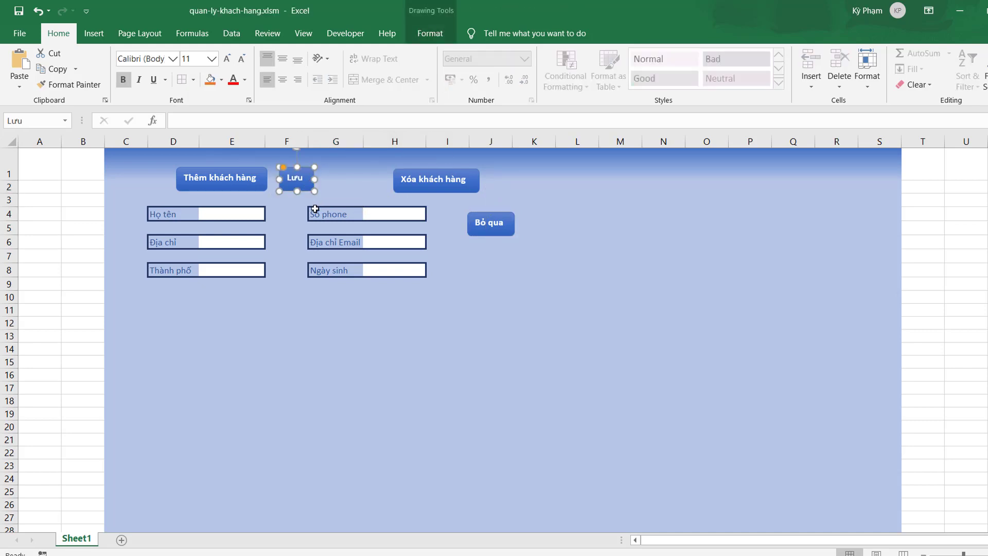
left_click(225, 174, "ctrl")
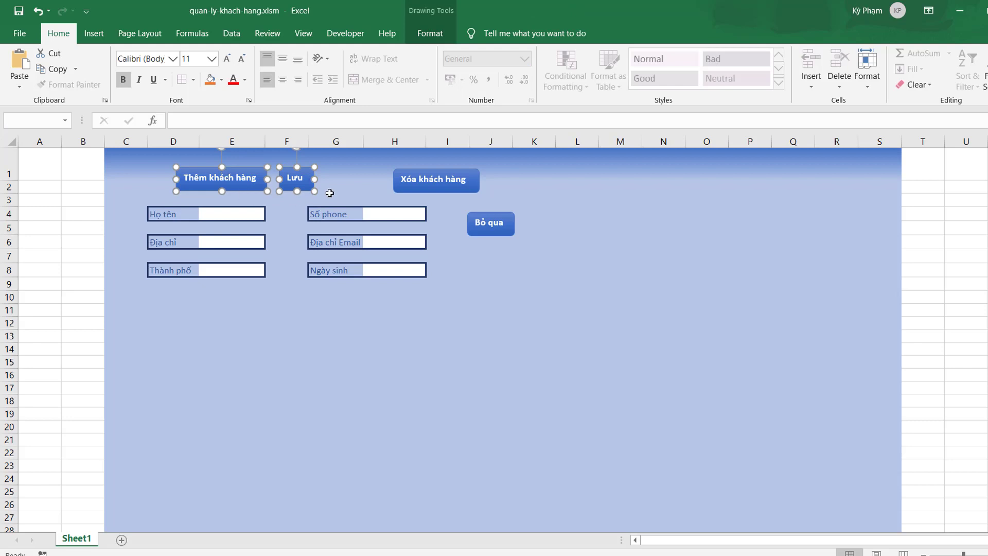
left_click(353, 182)
left_click(233, 184)
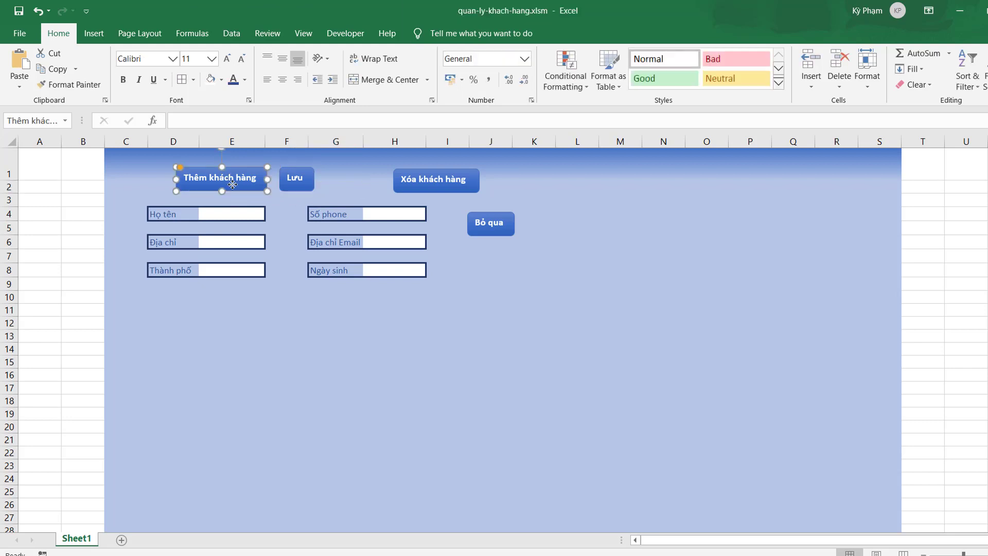
left_click(300, 187, "ctrl")
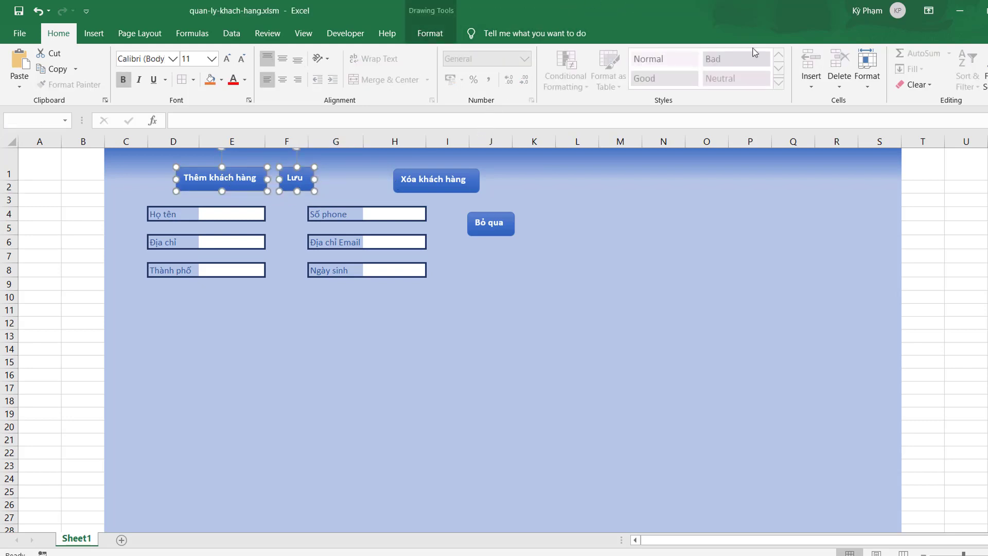
Step: Align Left and Align Middle the two buttons so Lưu sits on Thêm khách hàng
left_click(430, 32)
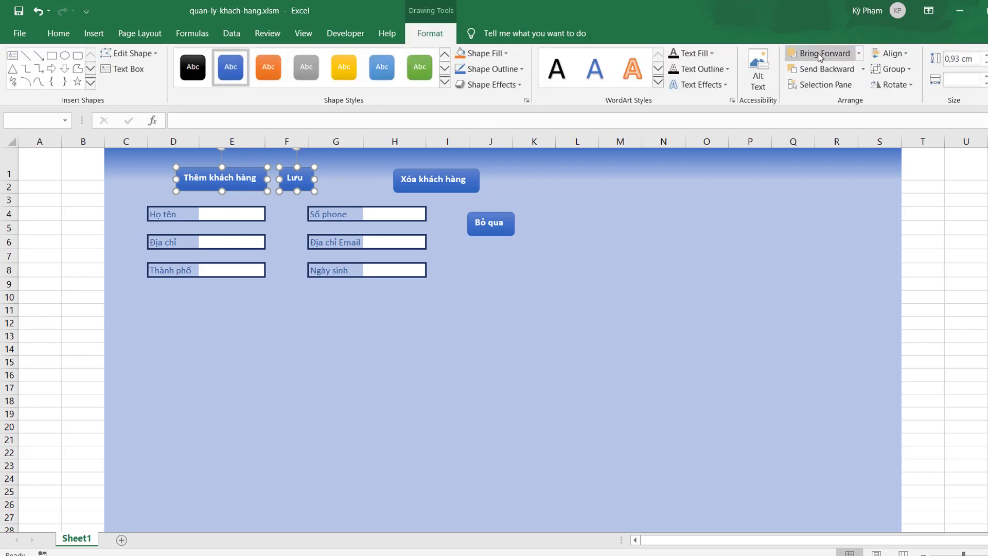
left_click(877, 53)
left_click(897, 69)
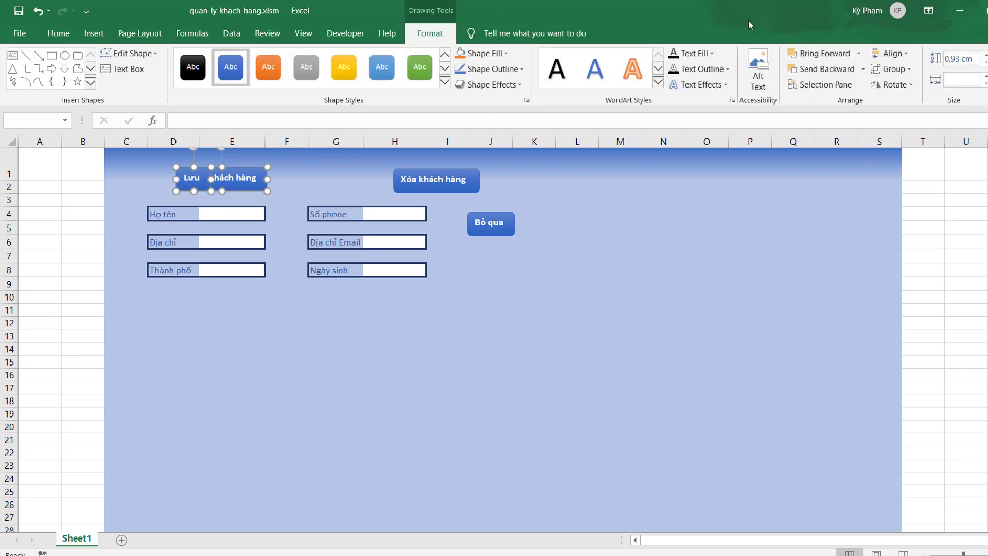
left_click(887, 53)
left_click(905, 137)
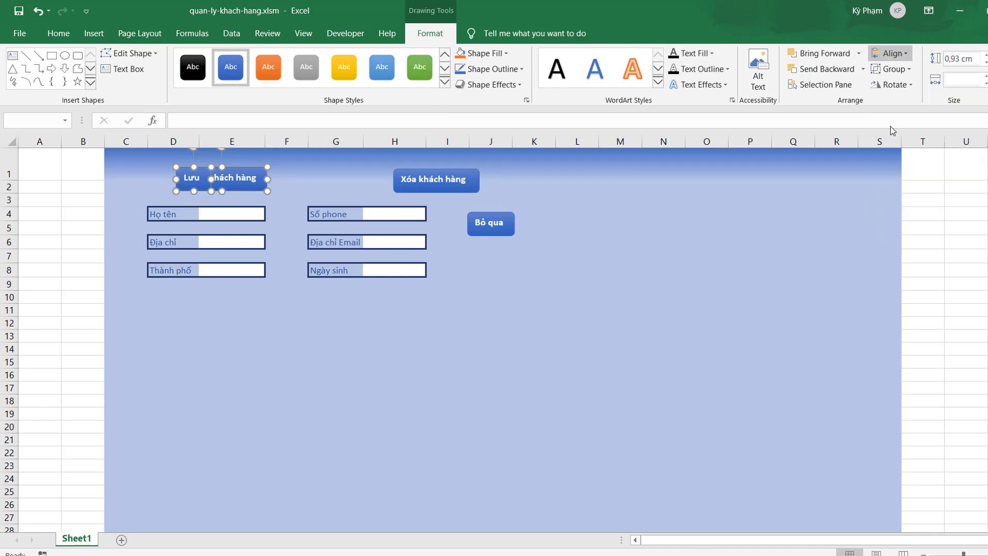
left_click(295, 184)
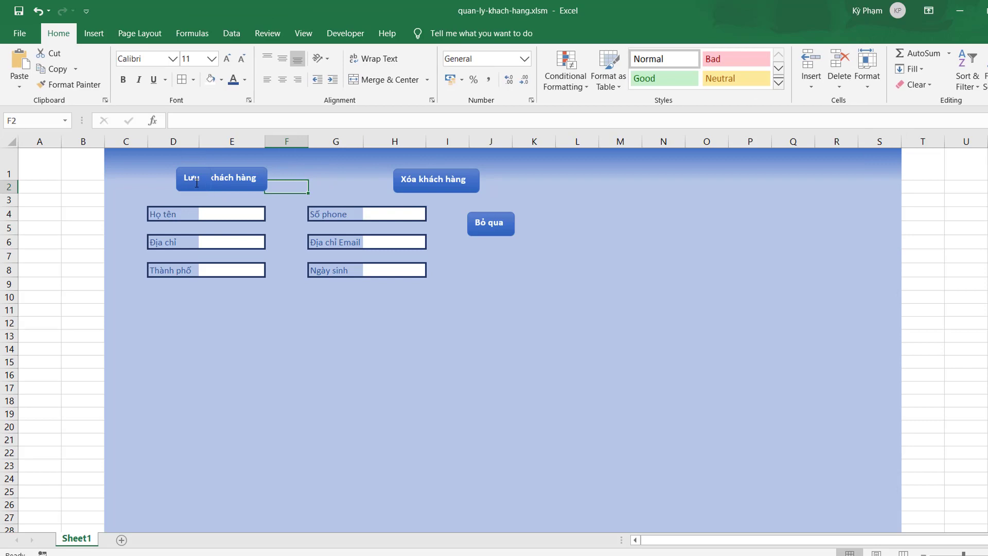
left_click(196, 182)
Step: Send the Lưu button to the back, behind Thêm khách hàng
right_click(195, 181)
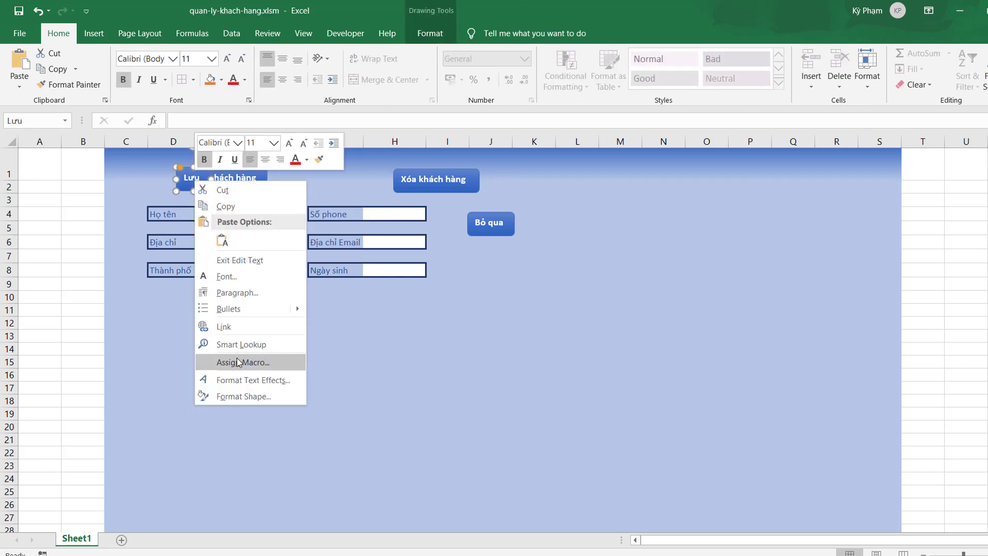
left_click(212, 188)
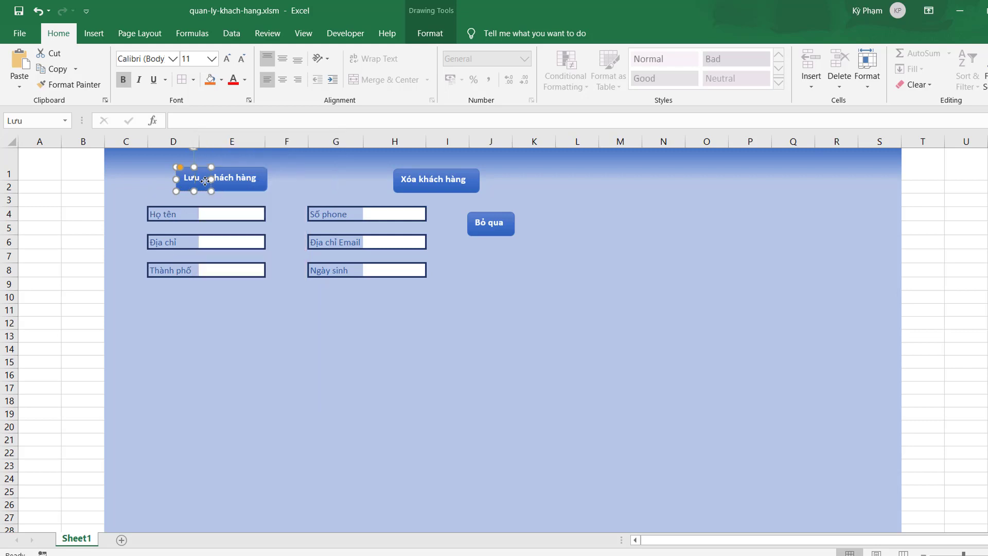
right_click(201, 185)
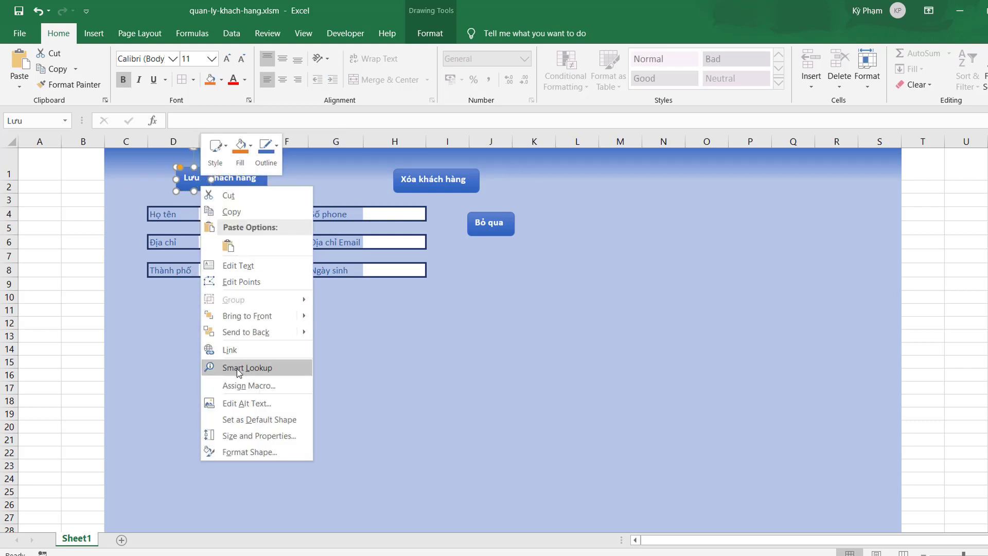
left_click(236, 331)
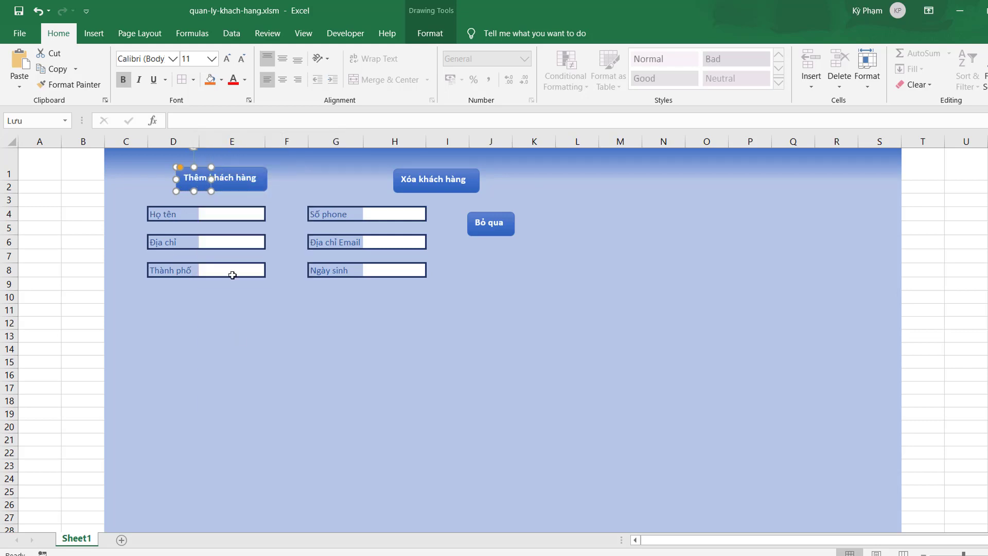
left_click(295, 171)
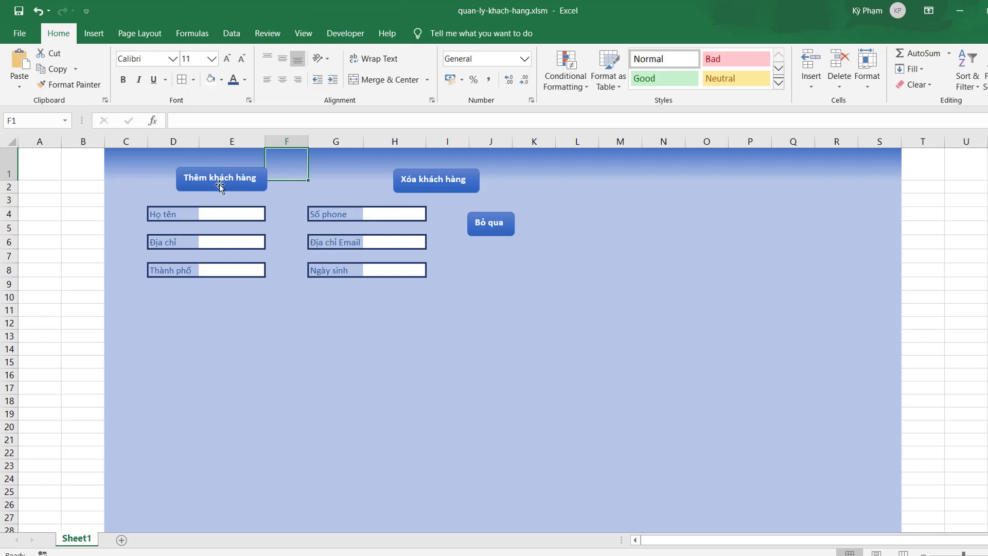
Step: Move Bỏ qua onto Xóa khách hàng and align both left and middle
left_click(425, 180, "ctrl")
left_click(498, 228)
left_click_drag(497, 228, 521, 185)
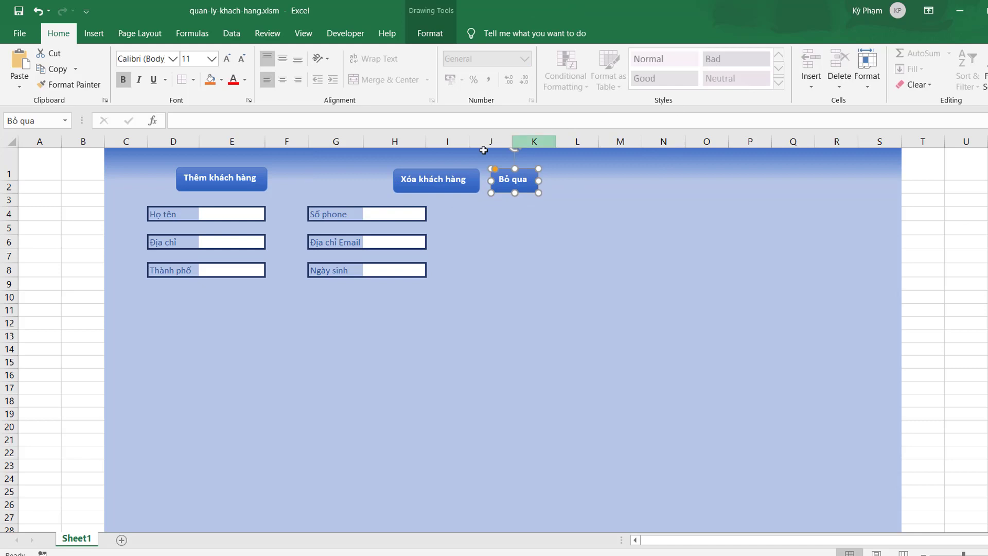
left_click(464, 183, "ctrl")
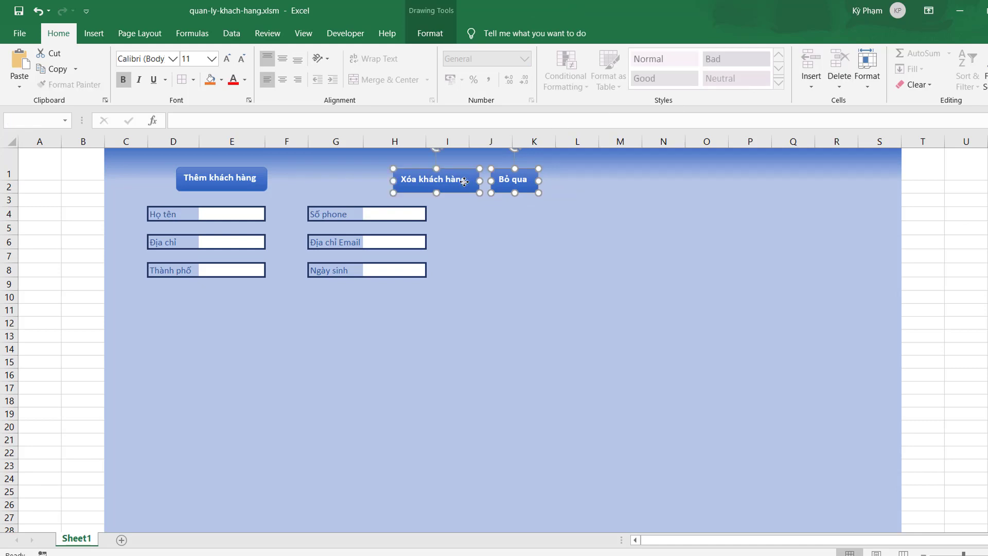
left_click(446, 32)
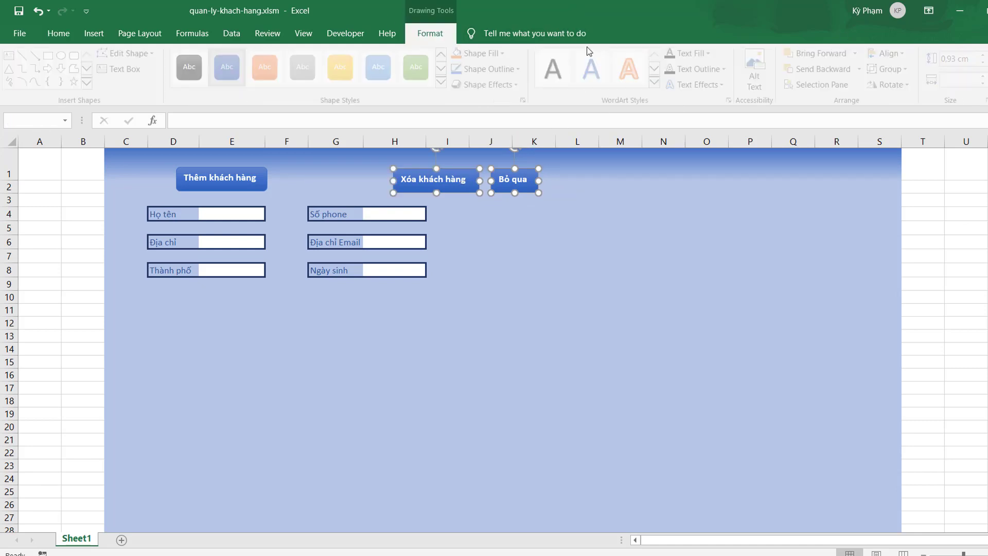
left_click(881, 57)
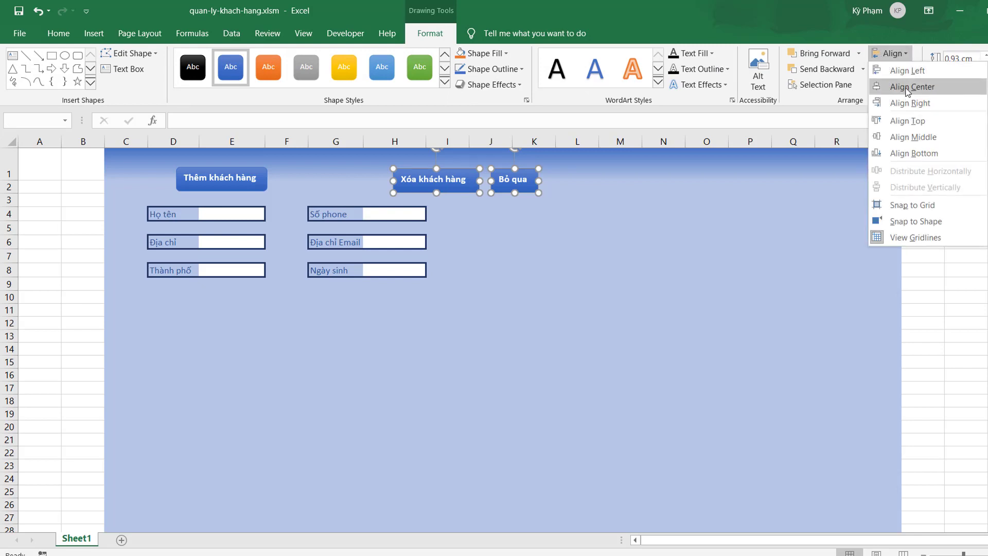
left_click(908, 114)
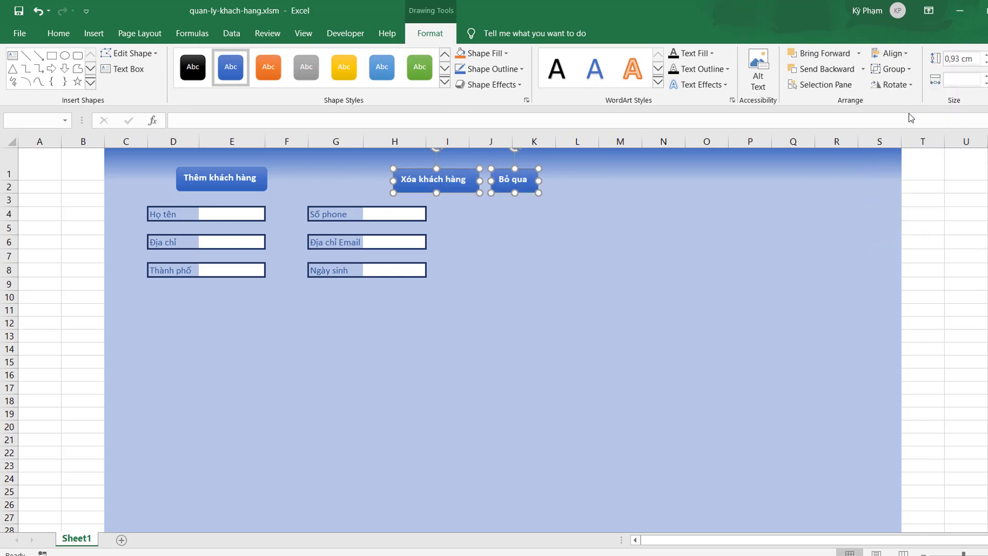
left_click(892, 56)
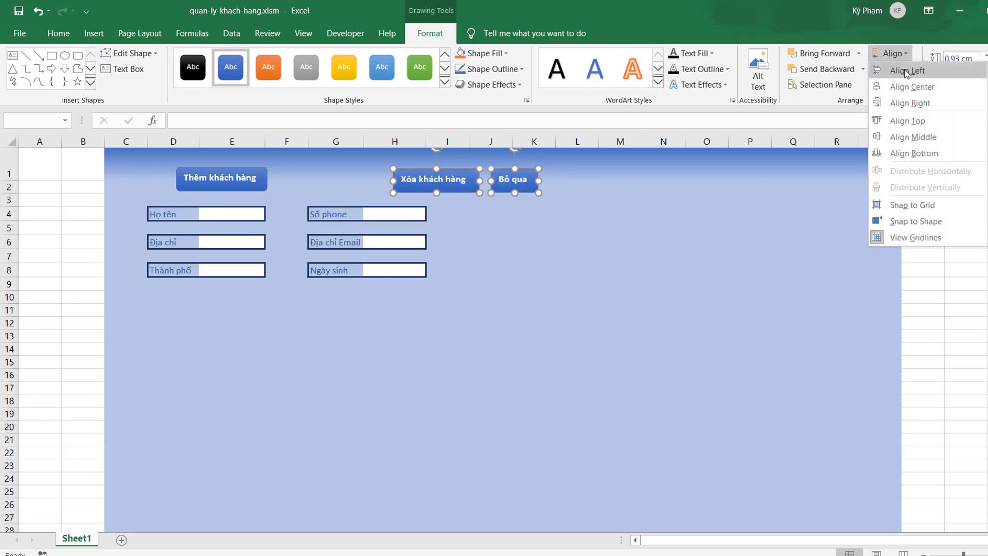
left_click(906, 68)
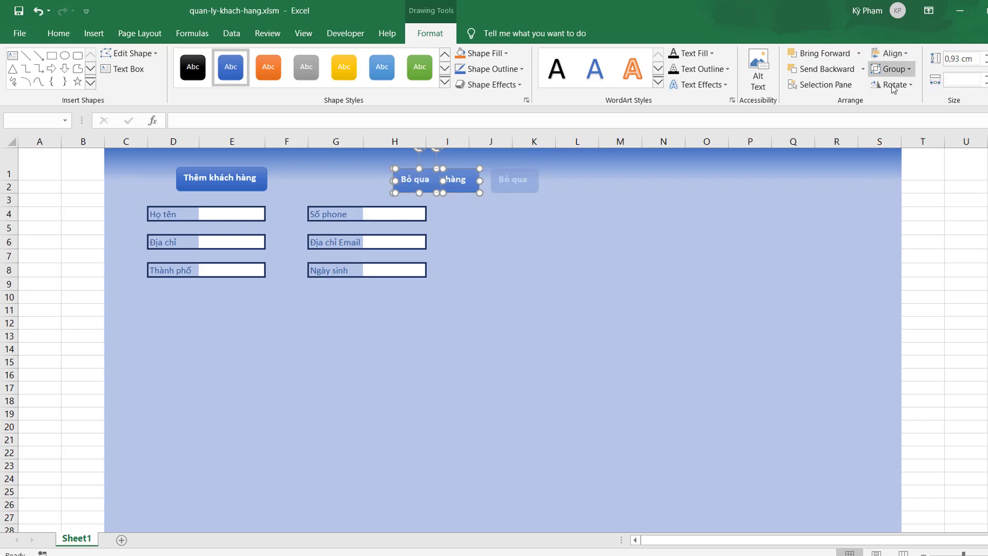
left_click(887, 54)
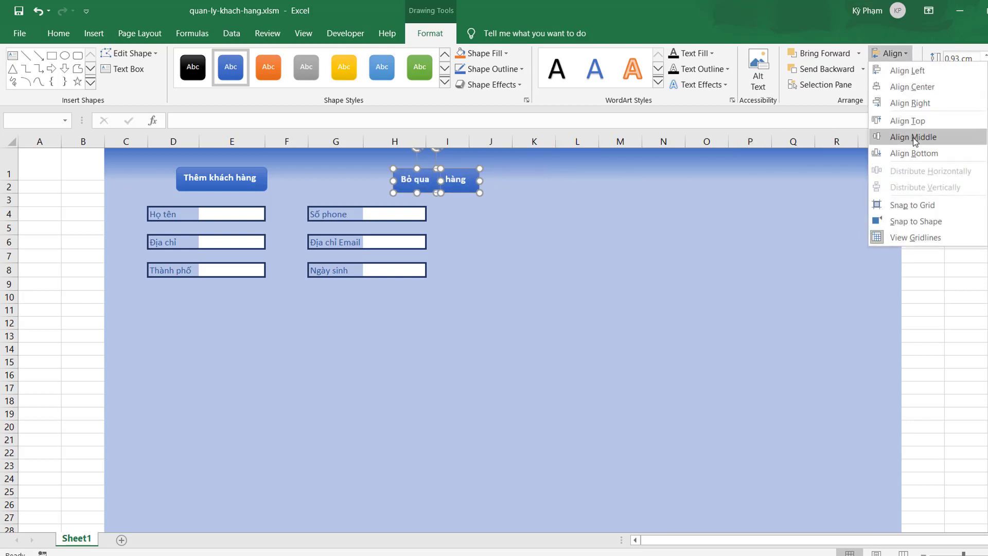
left_click(914, 137)
Step: Send the Bỏ qua button to the back, behind Xóa khách hàng
left_click(516, 198)
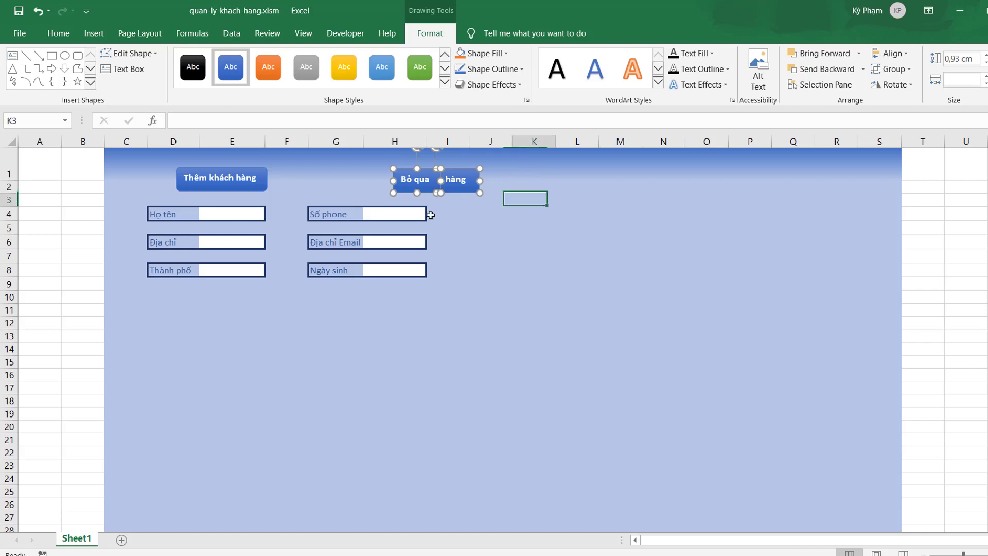
left_click(416, 176)
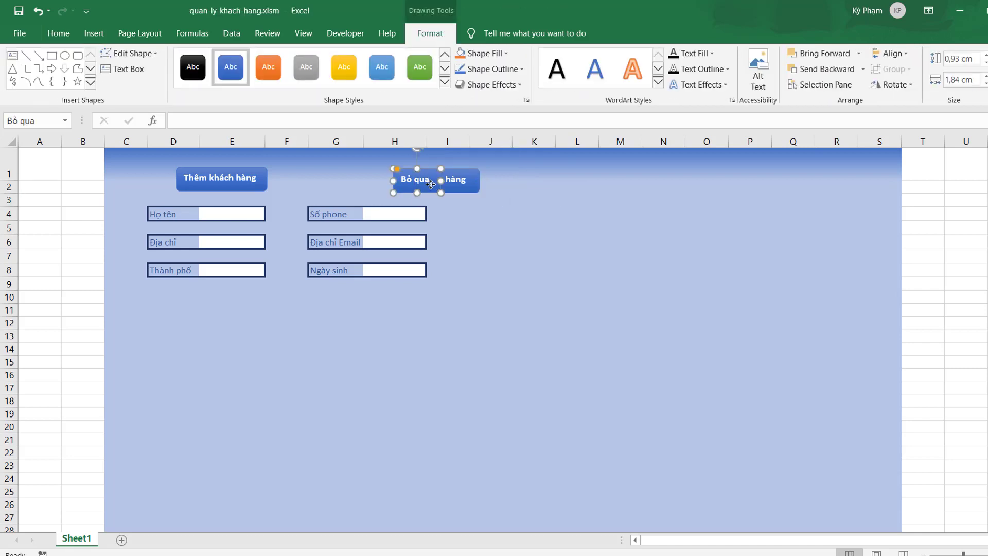
right_click(430, 185)
left_click(476, 329)
left_click(509, 230)
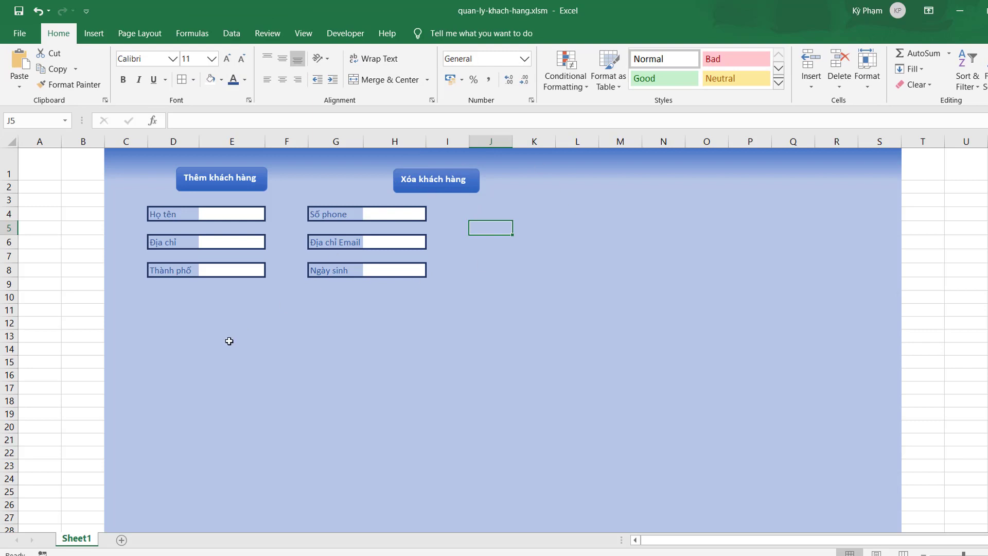
left_click(158, 320)
Step: Enter headings Họ tên, Địa chỉ and Thành phố in D11:F11
left_click(174, 308)
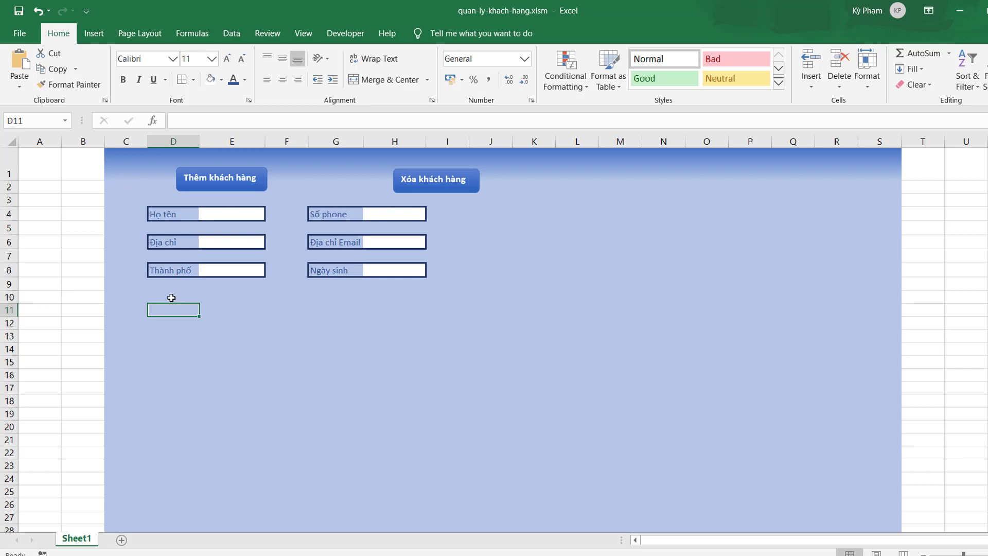
type("Ho")
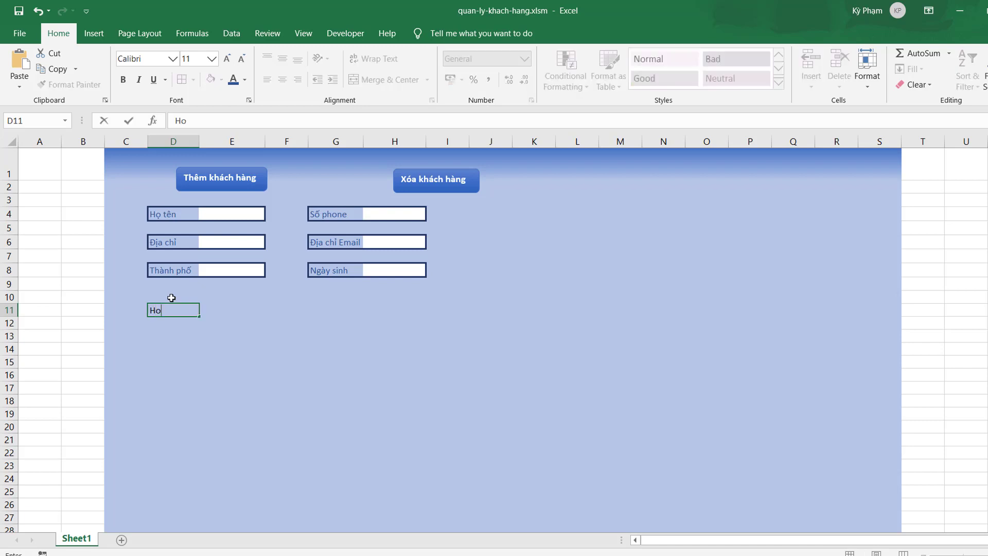
type("te")
key("Tab")
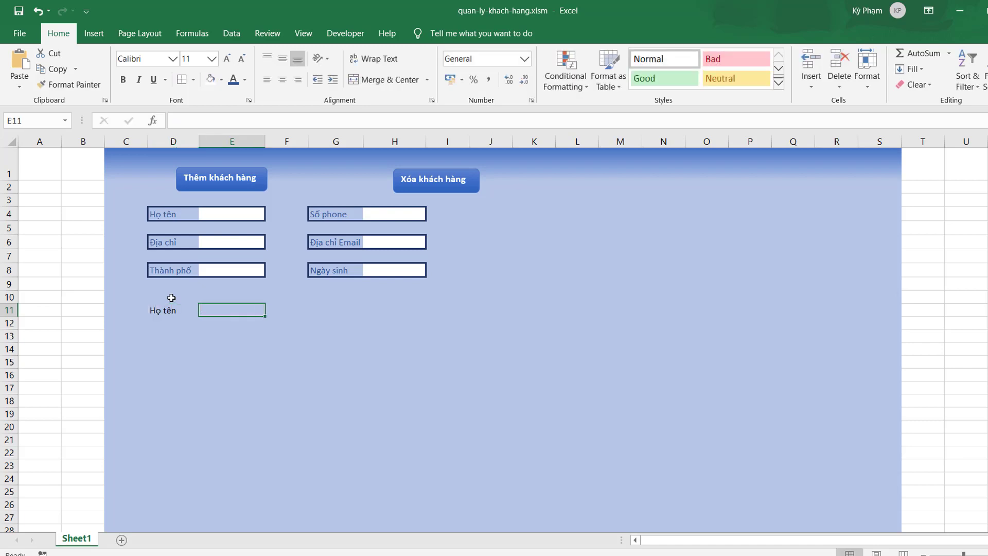
type("Đia")
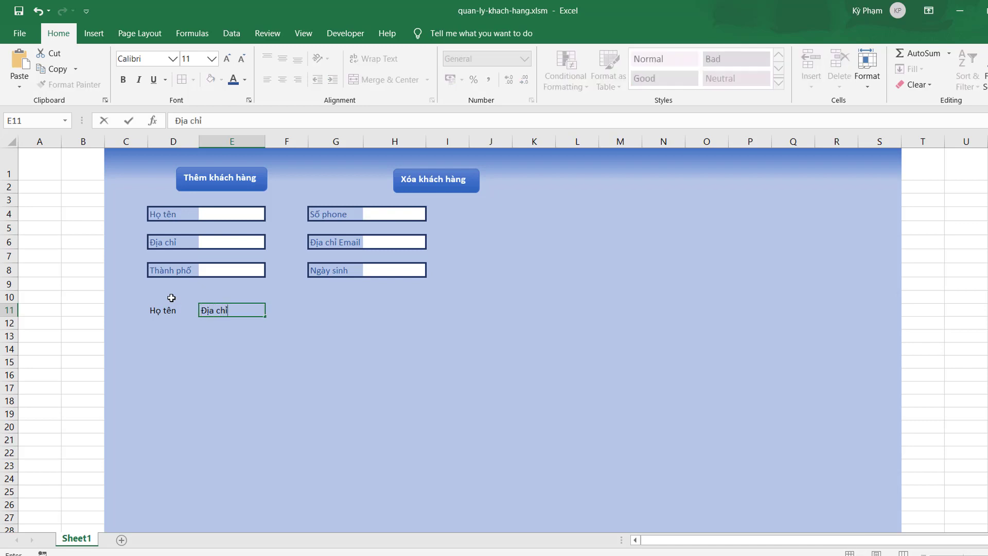
key("Tab")
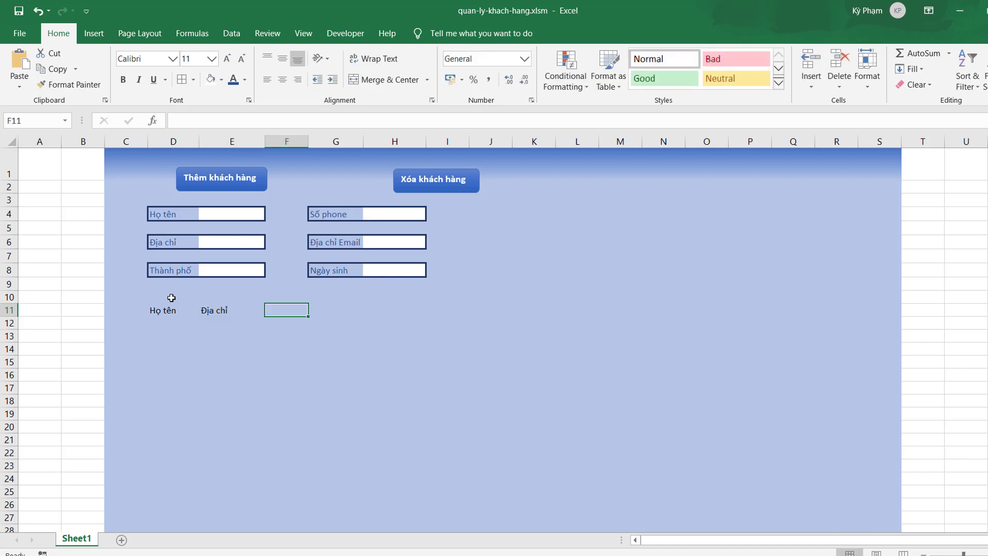
type("Thanh")
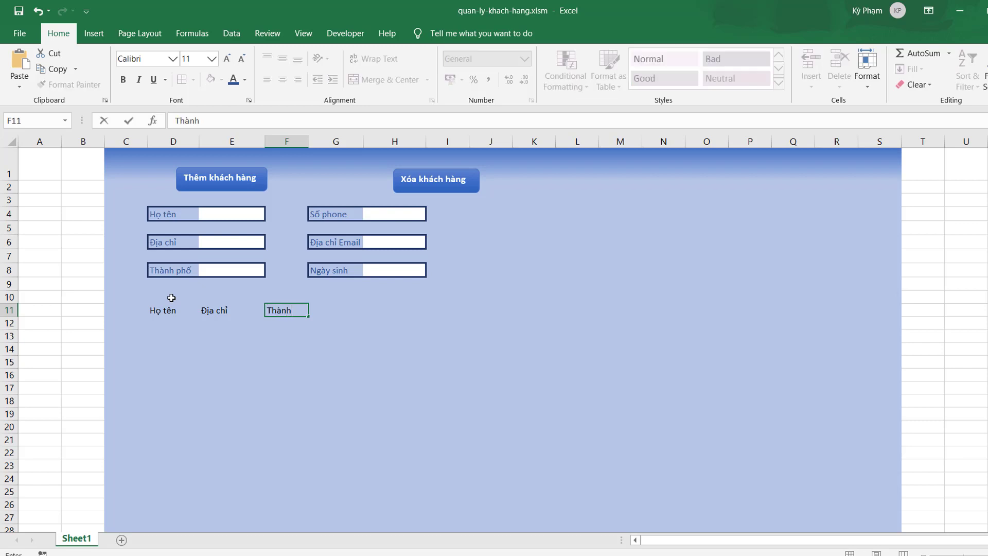
key("BackSpace")
key("BackSpace")
key("BackSpace")
type("han")
type("p")
key("Tab")
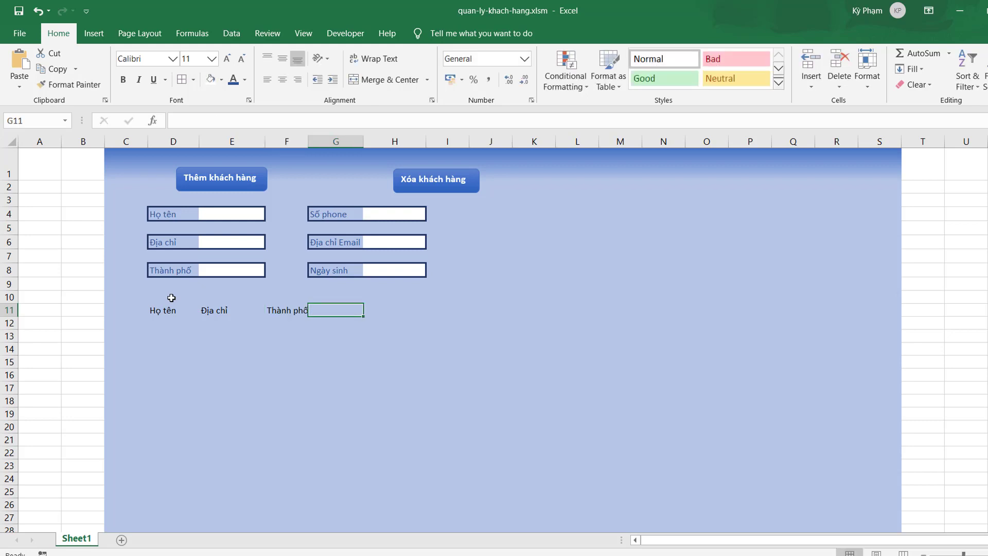
Step: Enter headings Số Phone, Địa chỉ Email and Ngày sinh in G11:I11
type("Số")
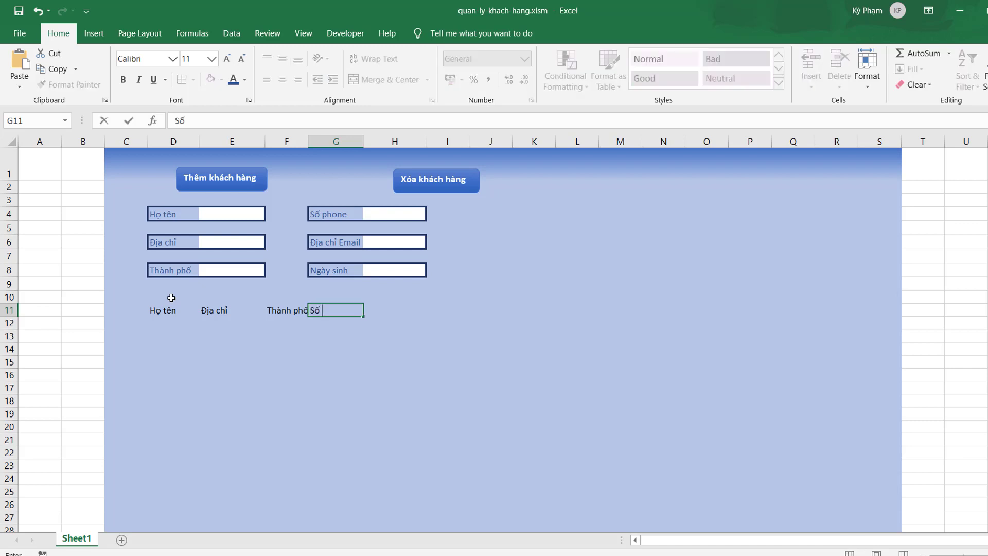
type(" Ph")
key("BackSpace")
type("j")
type("hong")
key("BackSpace")
key("Tab")
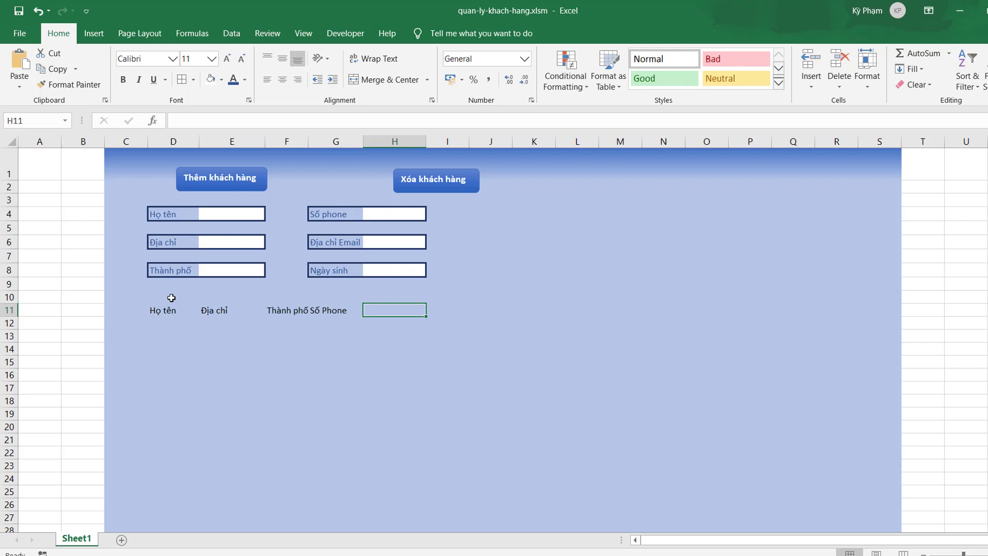
type("Đia")
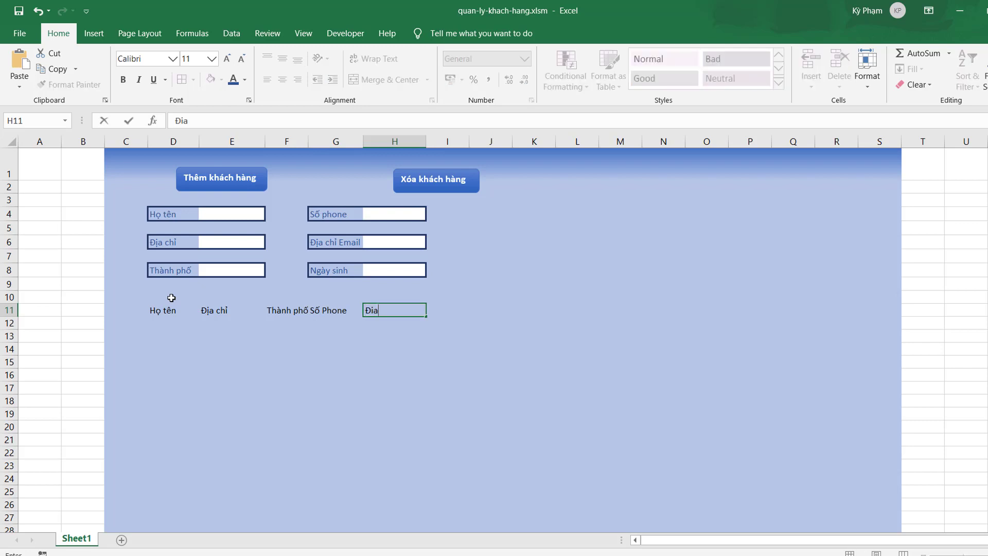
type("chi")
type("mail")
key("Tab")
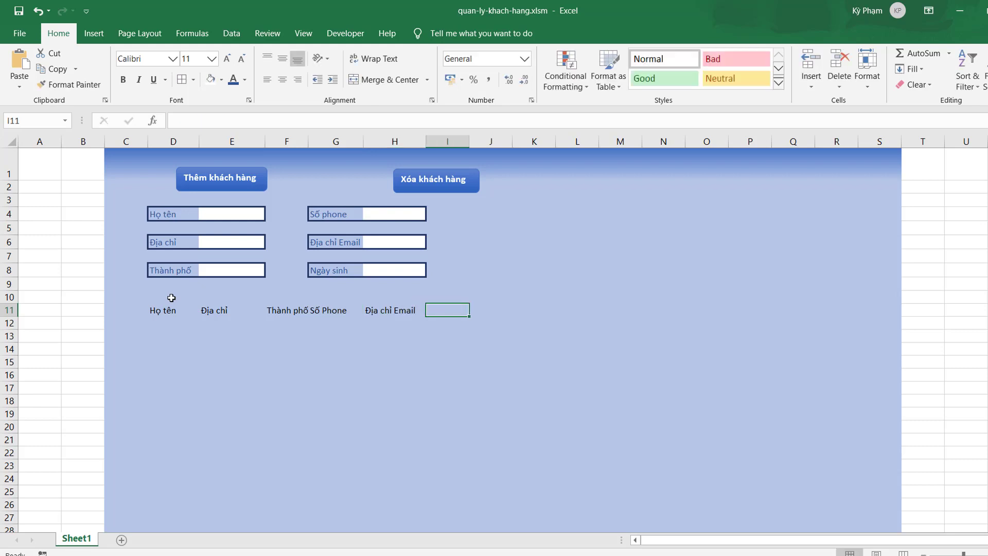
type("Ngay")
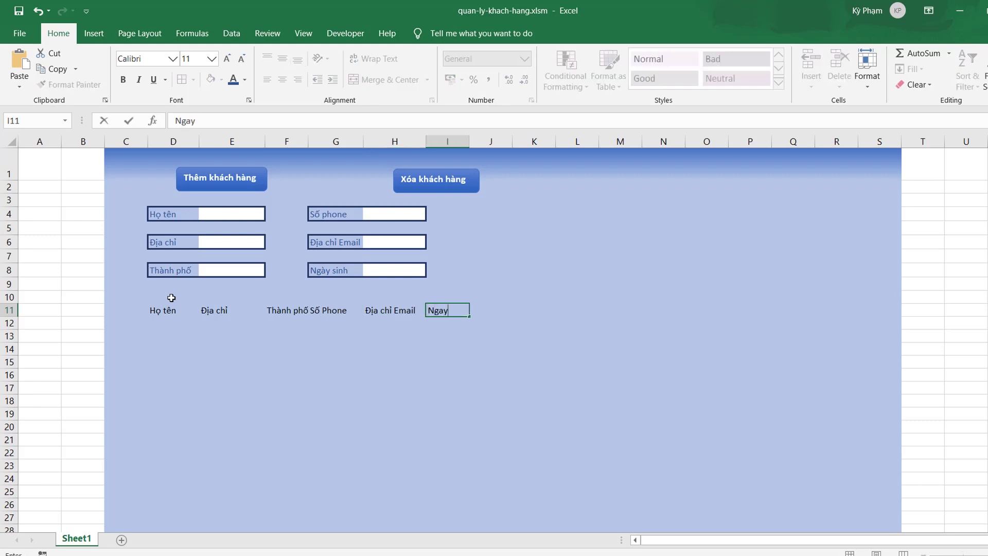
type("sinh")
key("Tab")
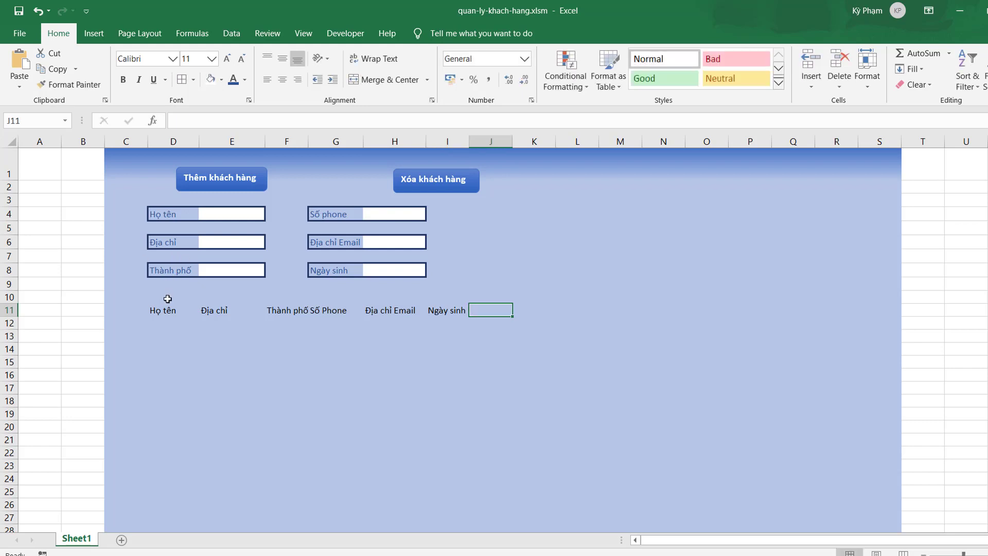
Step: Fill the heading cells D11:I11 with a light blue theme colour
left_click(216, 350)
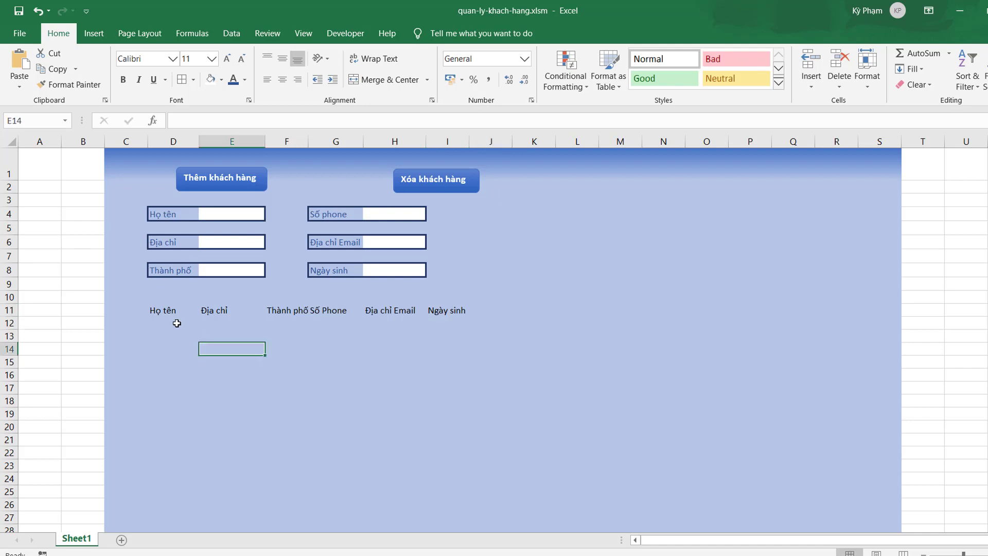
left_click_drag(157, 311, 463, 313)
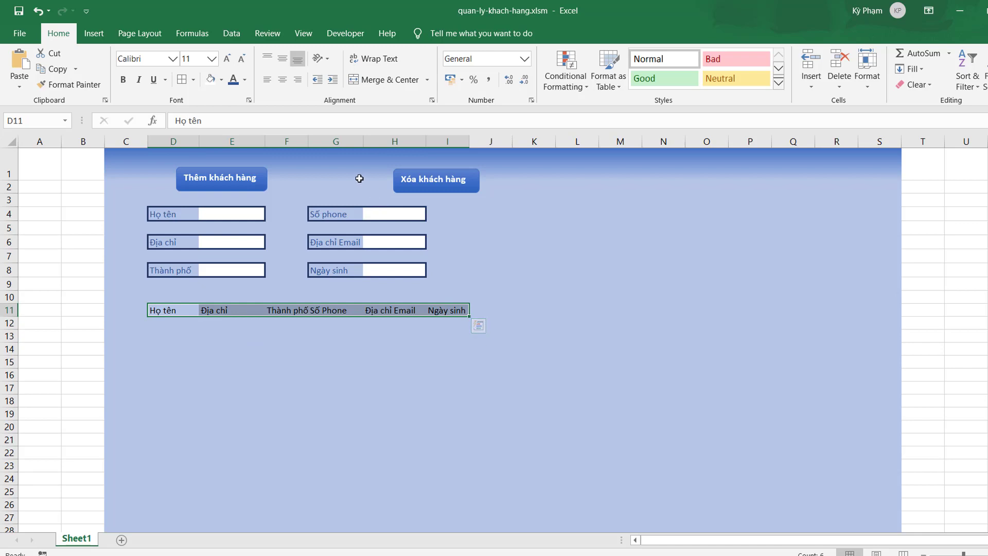
left_click(244, 80)
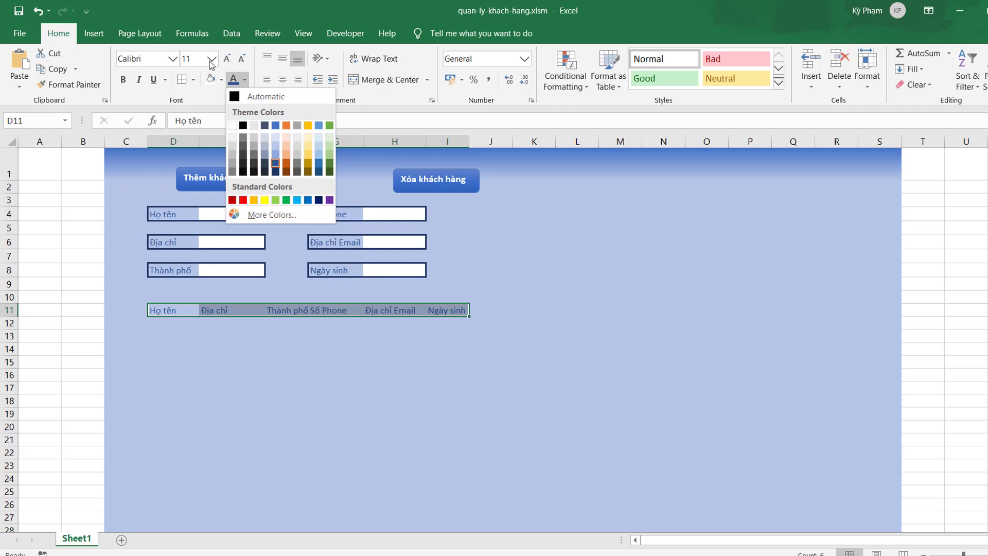
left_click(221, 80)
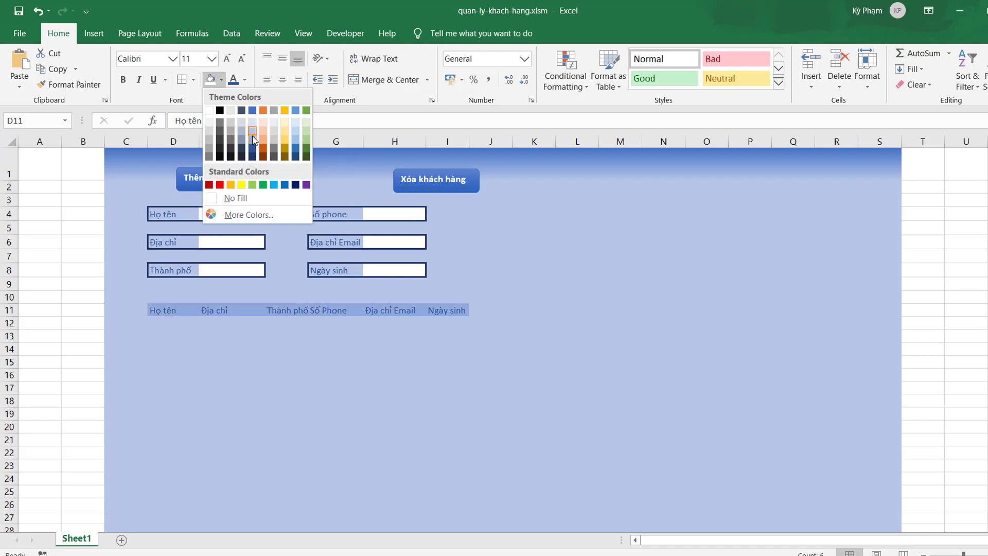
left_click(253, 139)
Step: Give the D11:I11 heading text a dark font colour
left_click(350, 388)
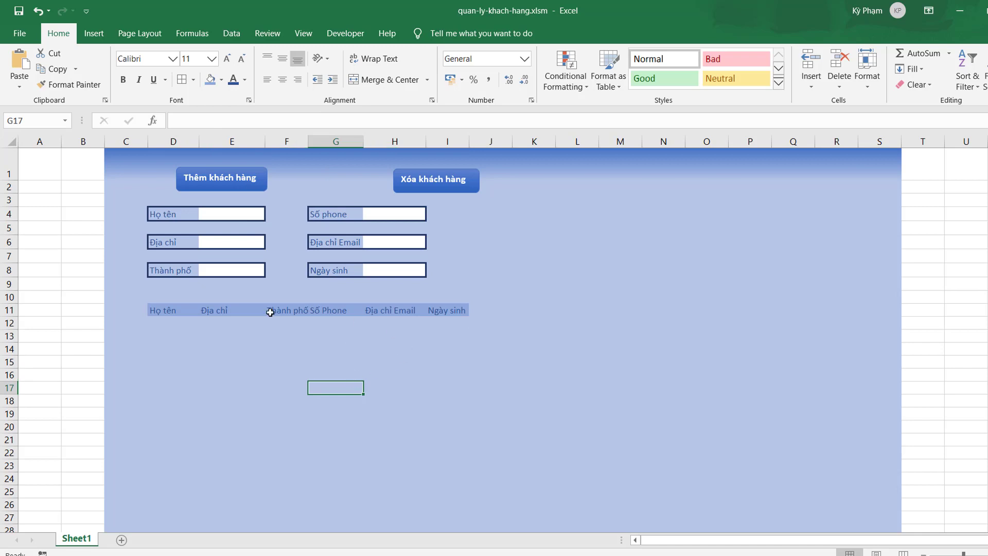
left_click_drag(154, 311, 453, 311)
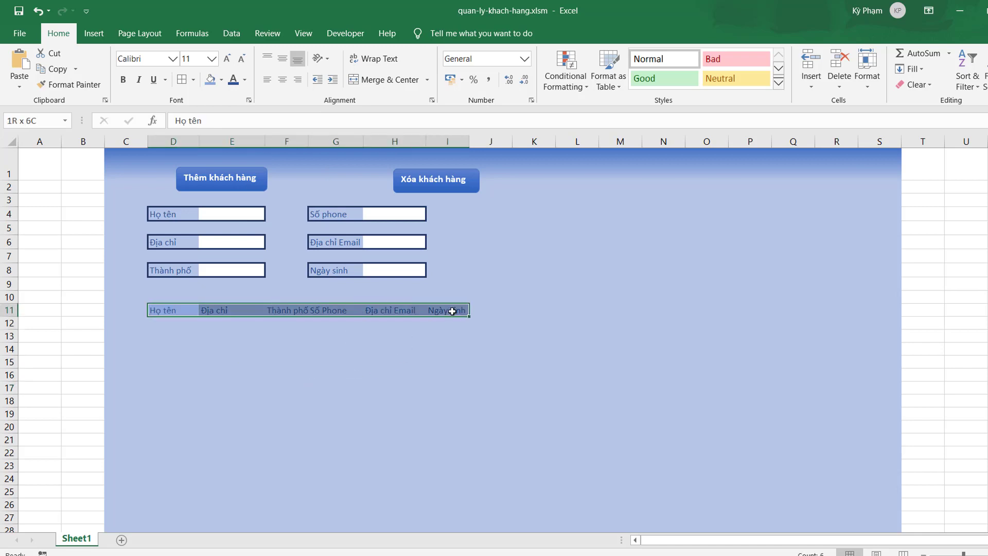
left_click(245, 80)
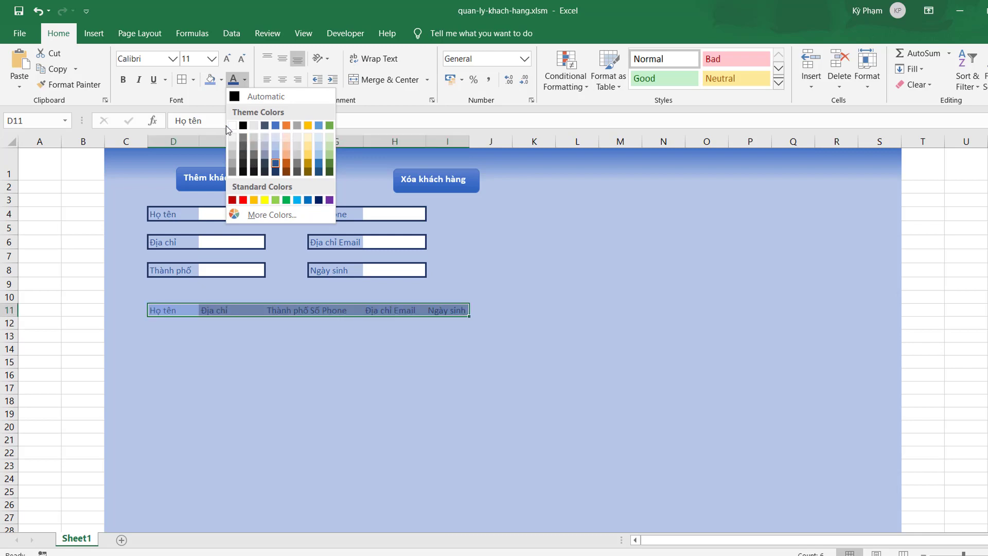
left_click(244, 155)
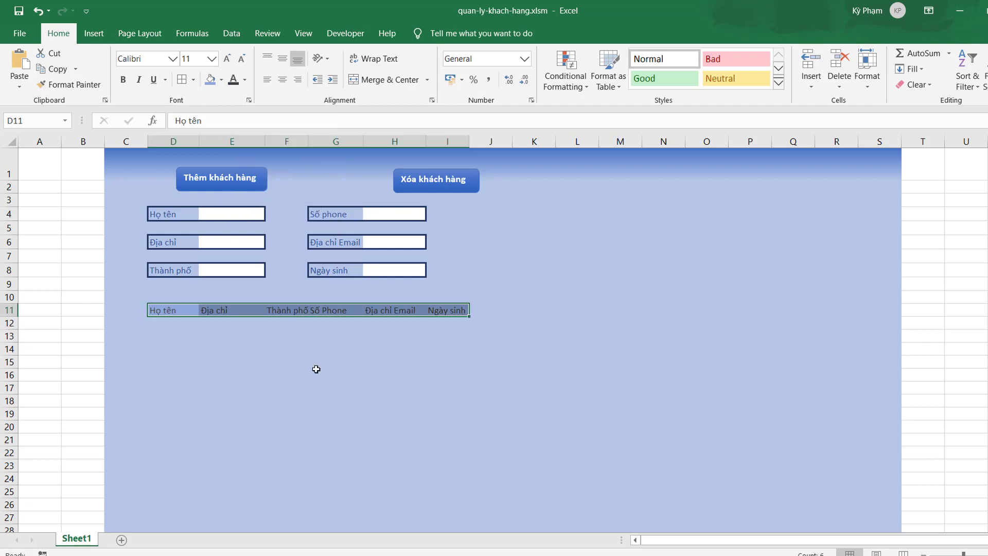
left_click(300, 378)
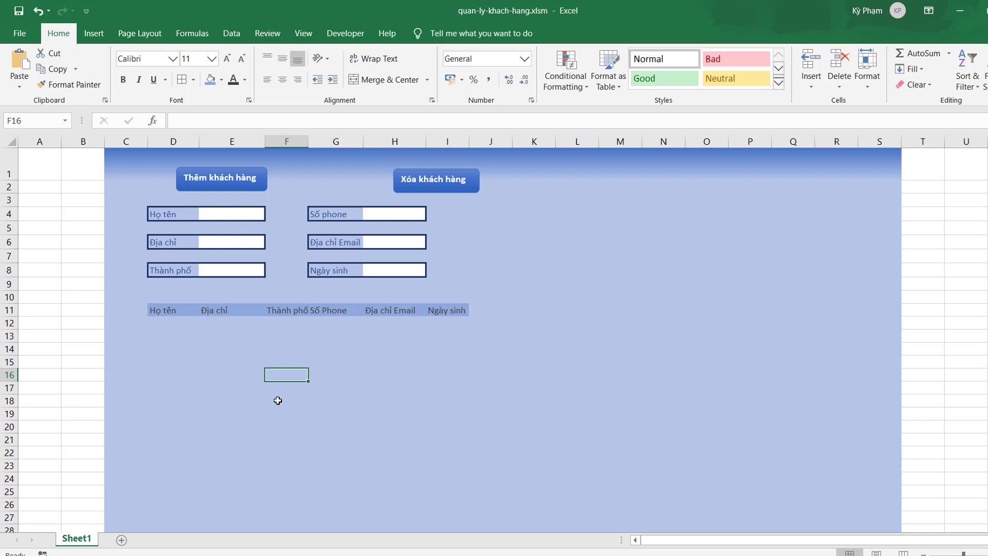
left_click(160, 322)
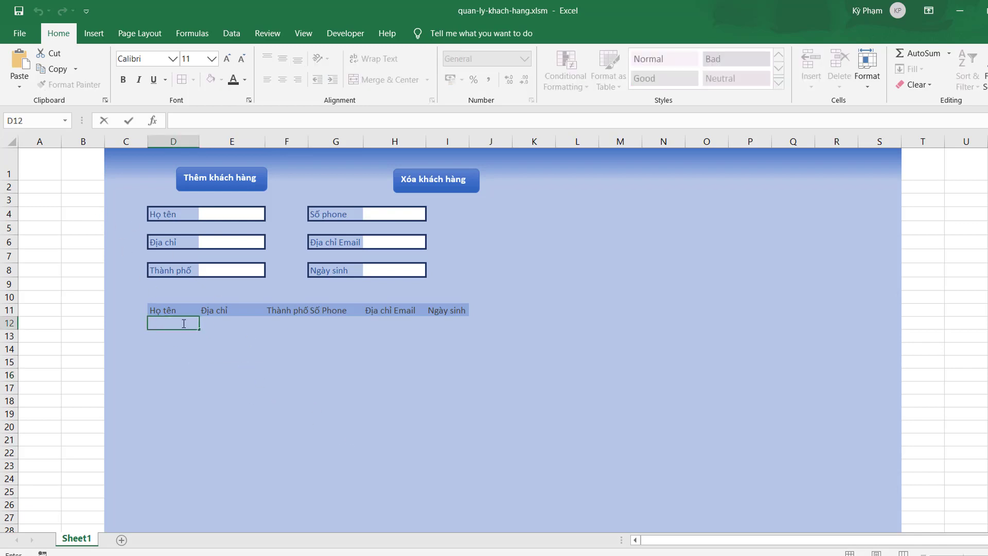
Step: Set the table body D12:I30 to No Fill so it shows white
key("Escape")
left_click_drag(182, 325, 435, 521)
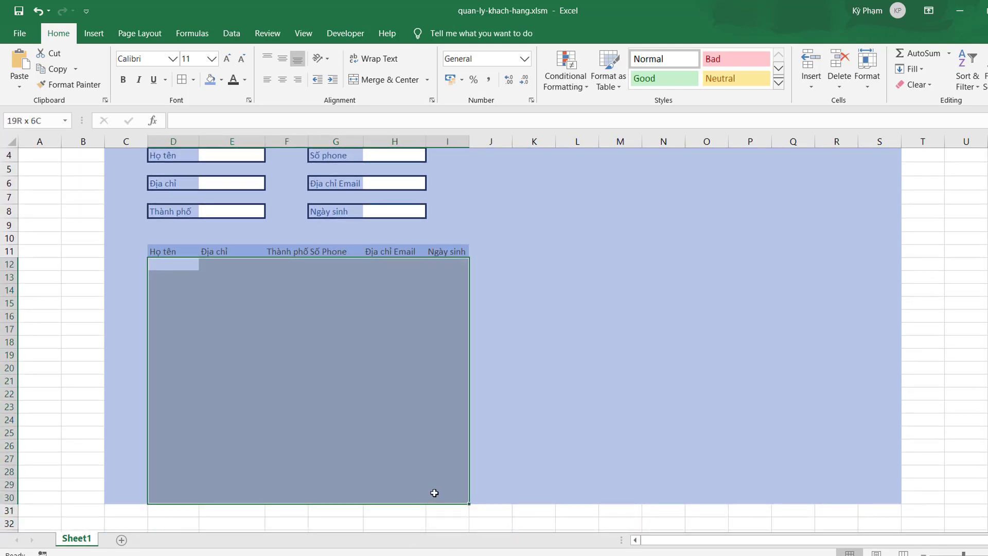
left_click_drag(434, 493, 427, 489)
left_click(193, 80)
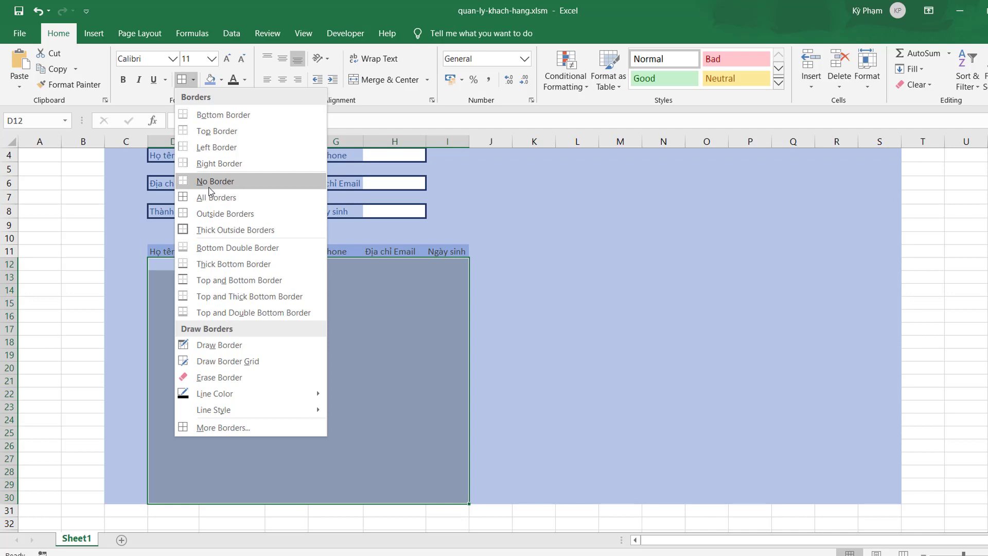
left_click(246, 80)
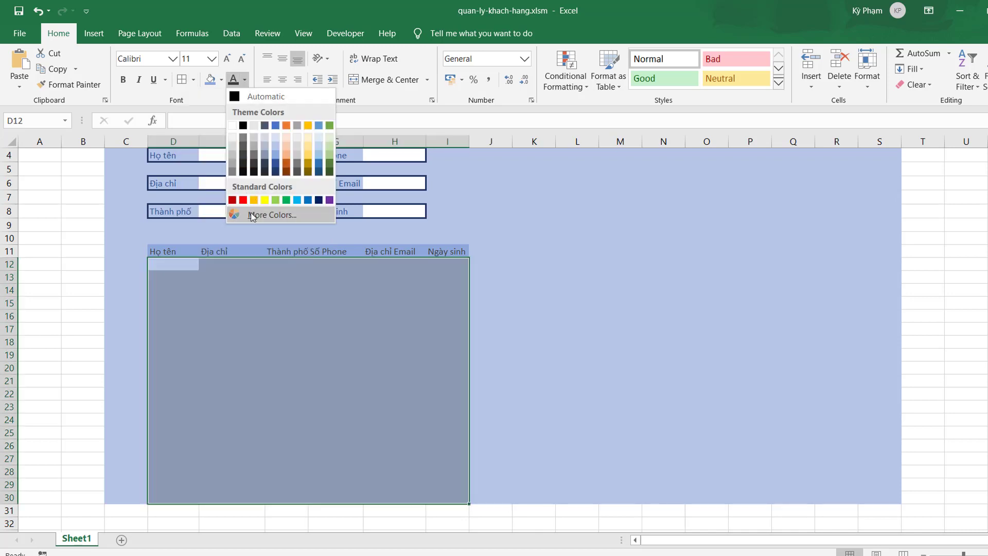
left_click(190, 81)
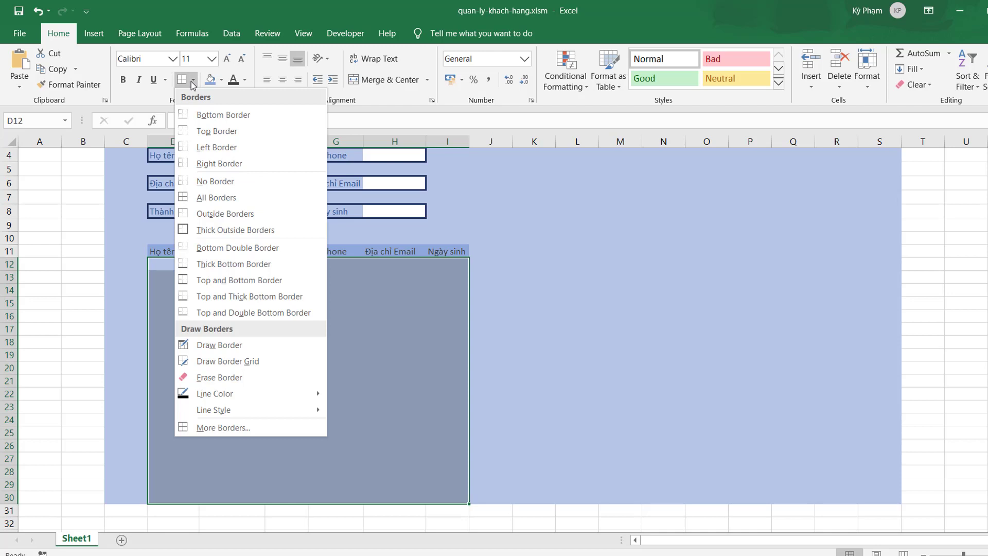
left_click(221, 81)
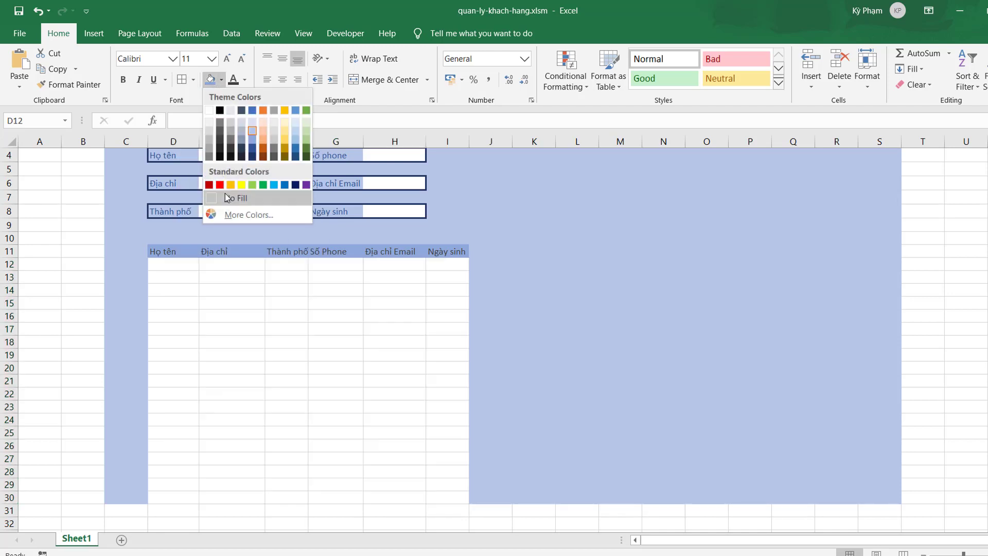
left_click(231, 197)
left_click(411, 330)
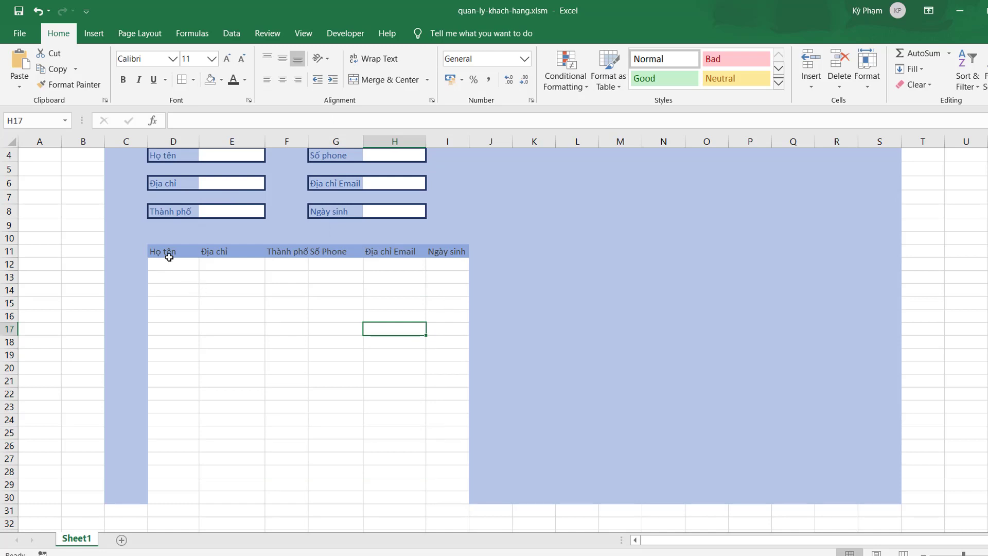
left_click_drag(166, 252, 452, 501)
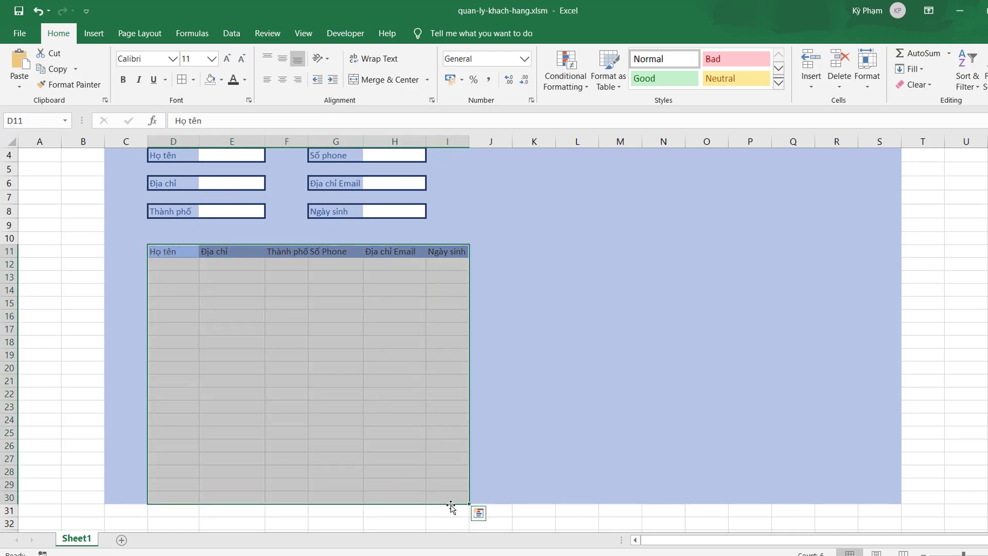
Step: In More Borders, give D11:I30 a thin solid outline on the left, top and right
left_click(193, 79)
left_click(216, 430)
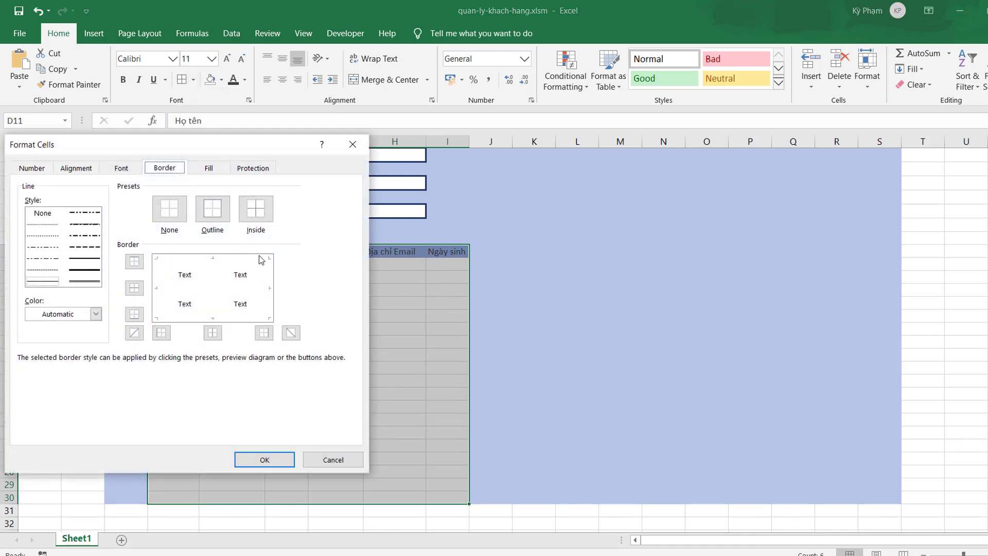
left_click(78, 272)
left_click(92, 259)
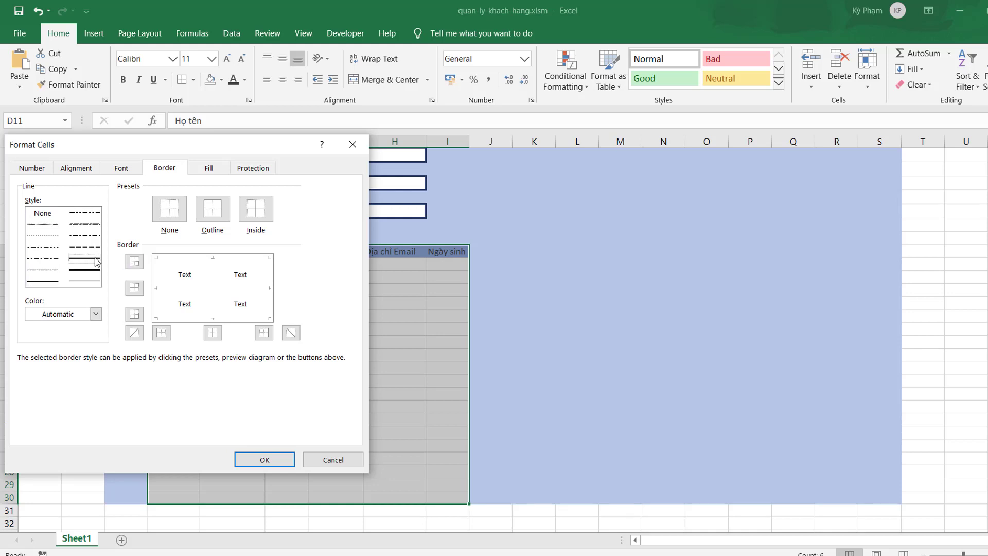
left_click(158, 288)
left_click(198, 260)
left_click(267, 265)
left_click(260, 262)
left_click(268, 273)
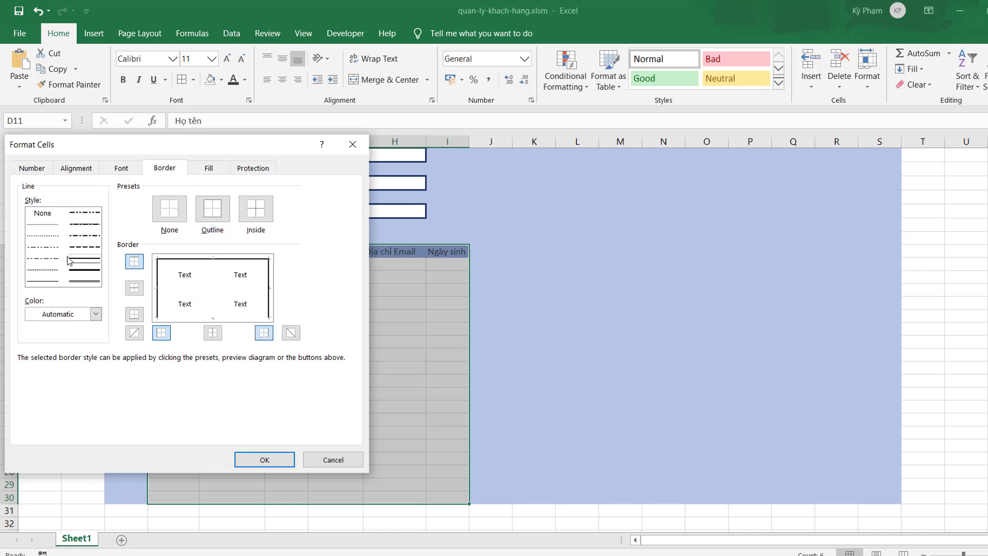
Step: Add dotted hairlines between all columns and rows, then apply the borders
left_click(51, 225)
left_click(214, 280)
left_click(192, 289)
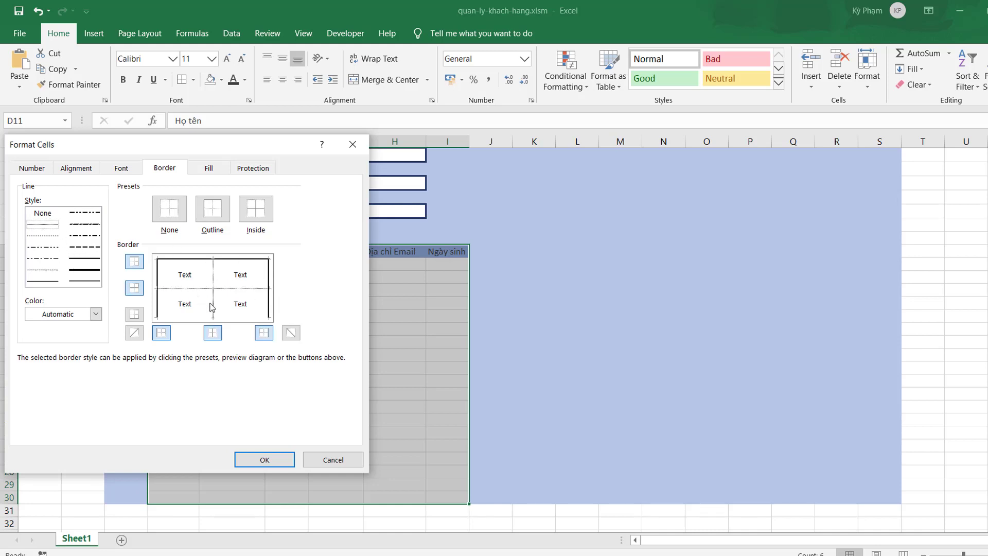
left_click(270, 459)
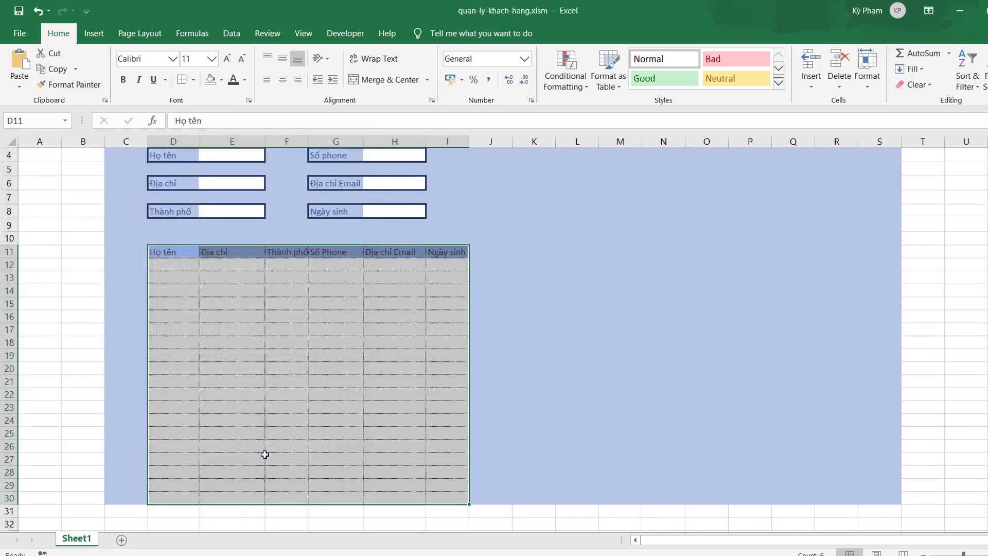
left_click(380, 384)
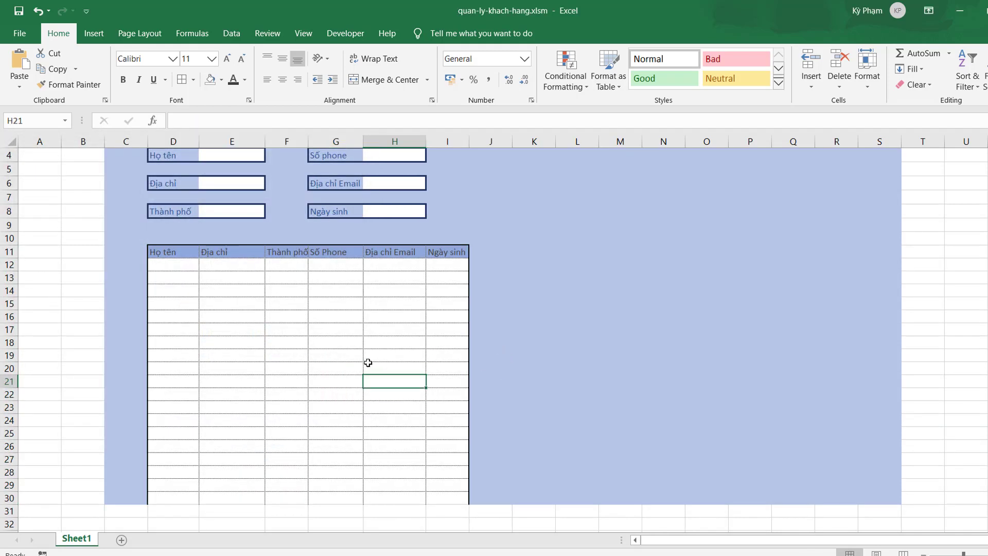
left_click(283, 336)
Step: Enter the label 'số hàng' in A8 and the row number 12 in B8
left_click(166, 280)
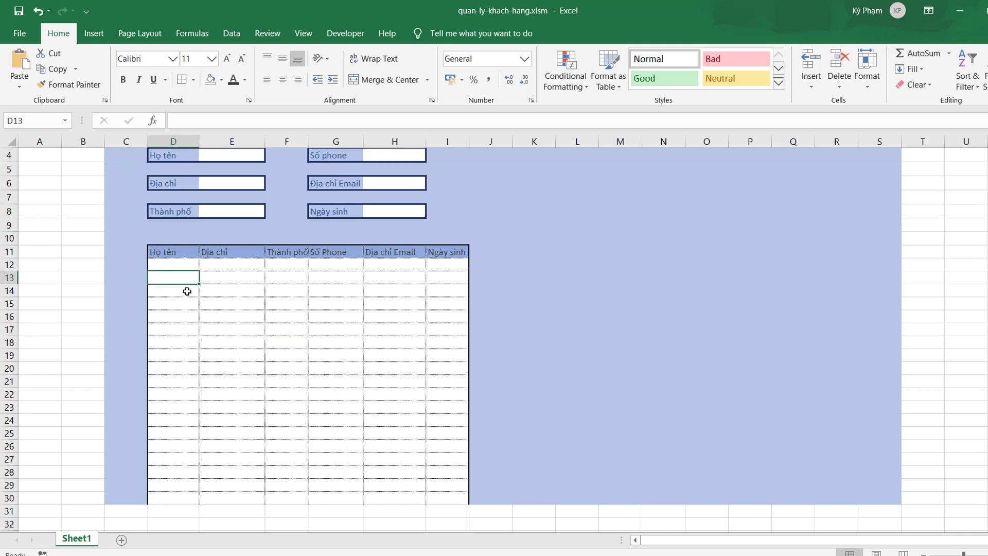
left_click(37, 194)
left_click(38, 211)
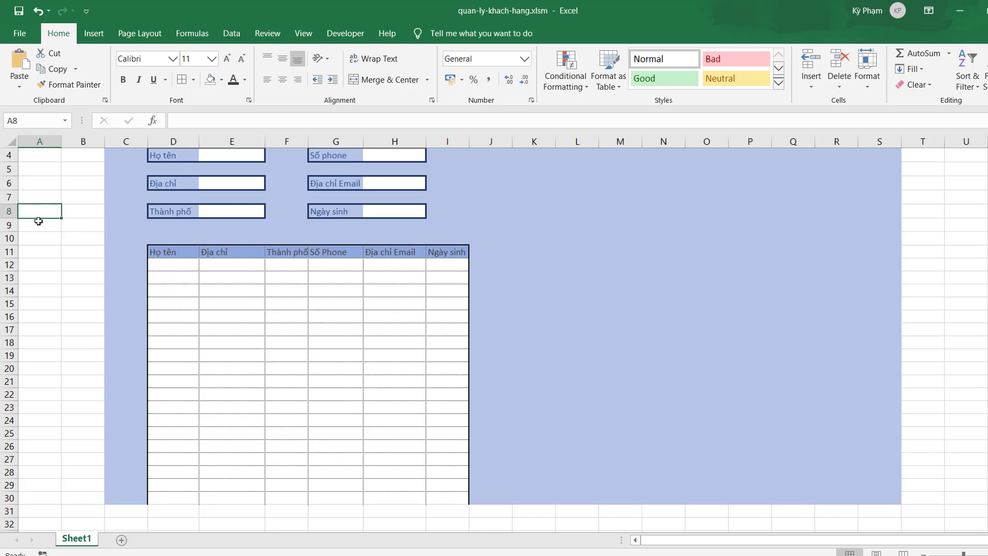
type("ssss")
key("BackSpace")
key("BackSpace")
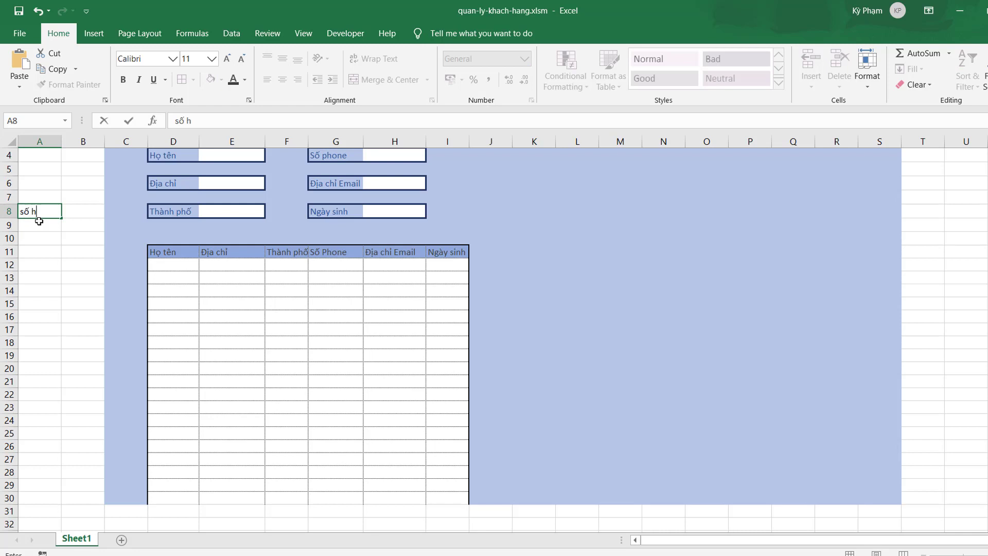
type("ang")
left_click(73, 215)
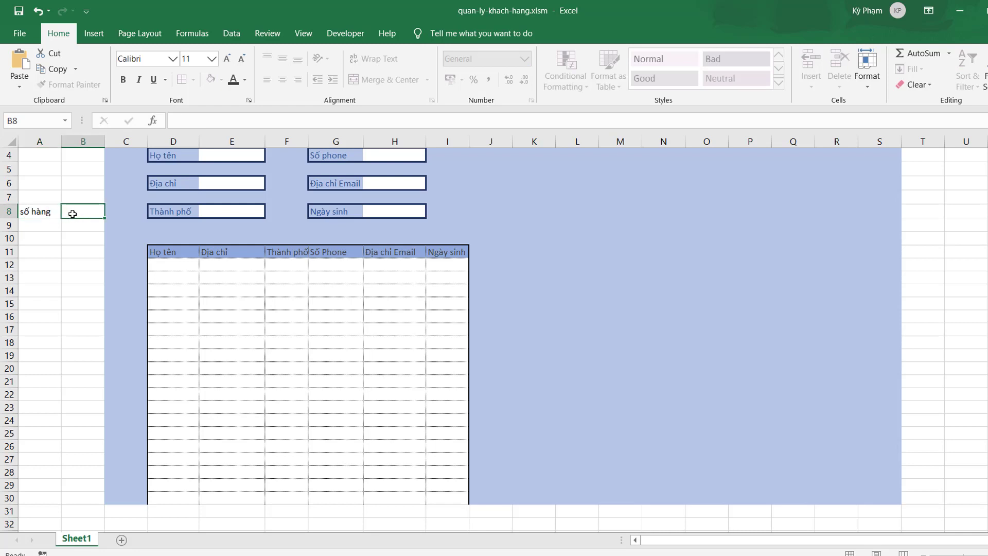
type("12")
left_click(251, 291)
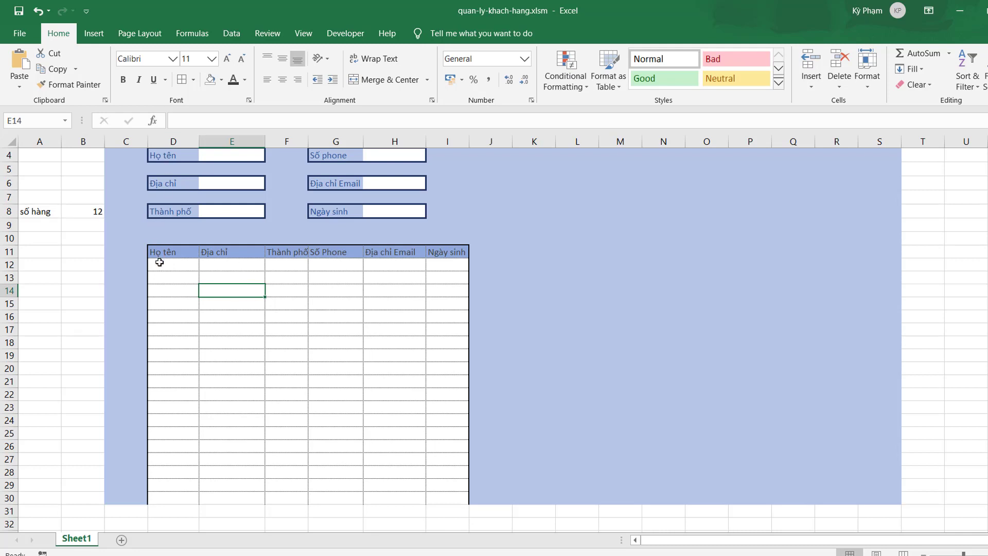
Step: Select D12:I30 and start a new formula-based conditional rule =MOD(ROW(),2)=0
left_click_drag(159, 263, 451, 495)
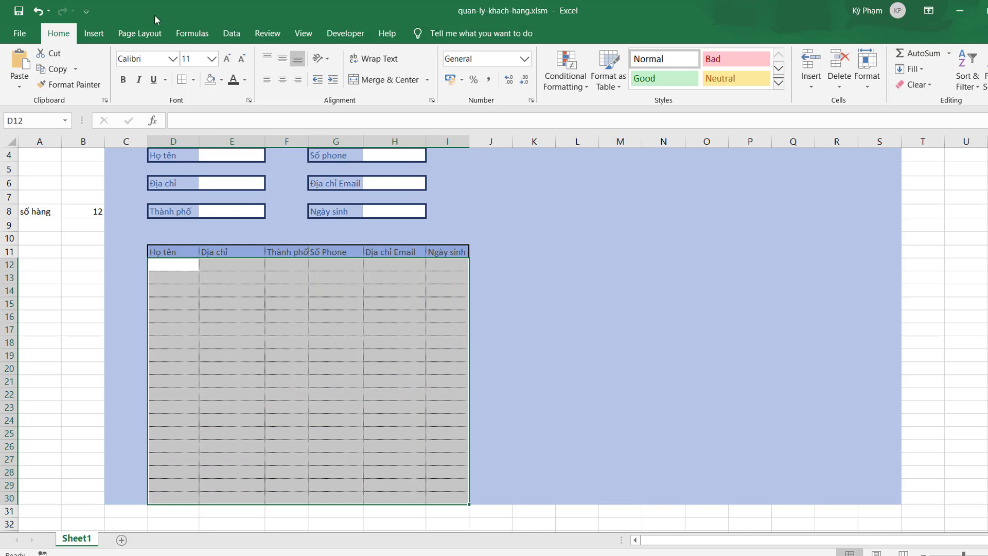
left_click(566, 77)
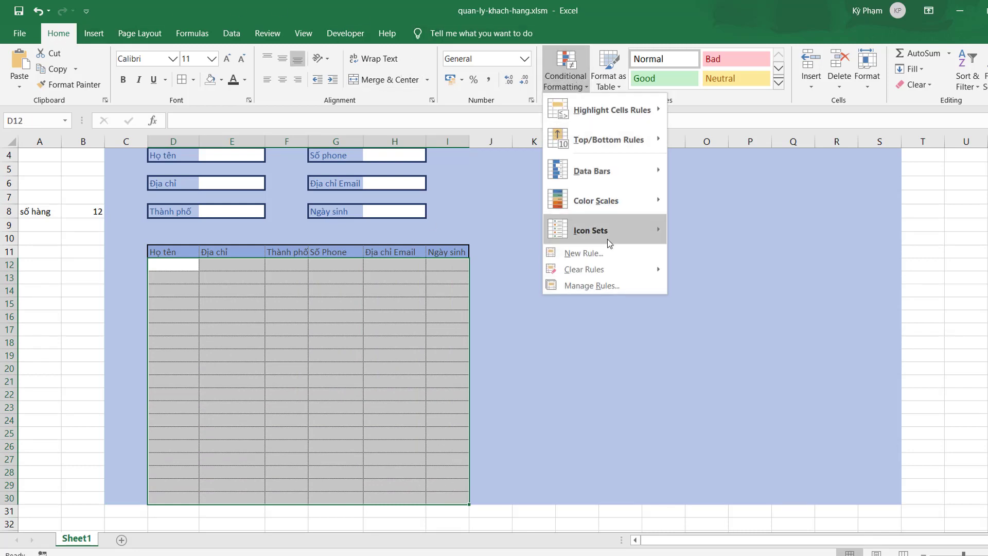
left_click(600, 253)
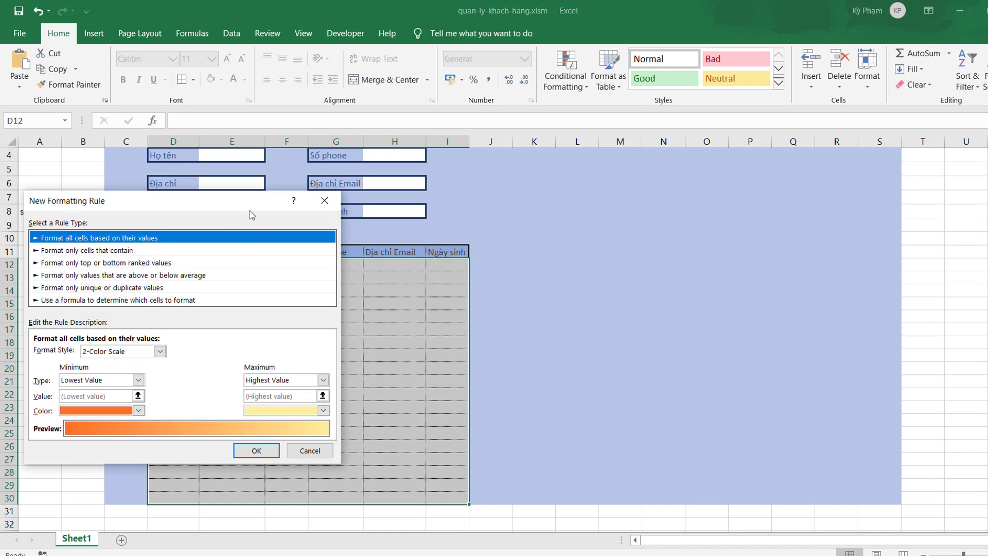
left_click_drag(248, 208, 462, 201)
left_click(303, 288)
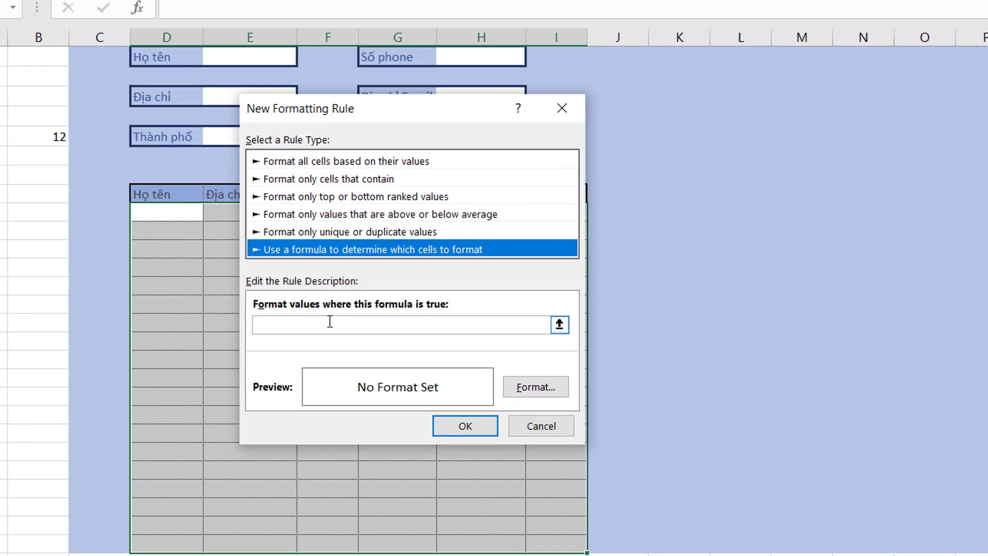
left_click(330, 323)
type("=mod(row();2)=0")
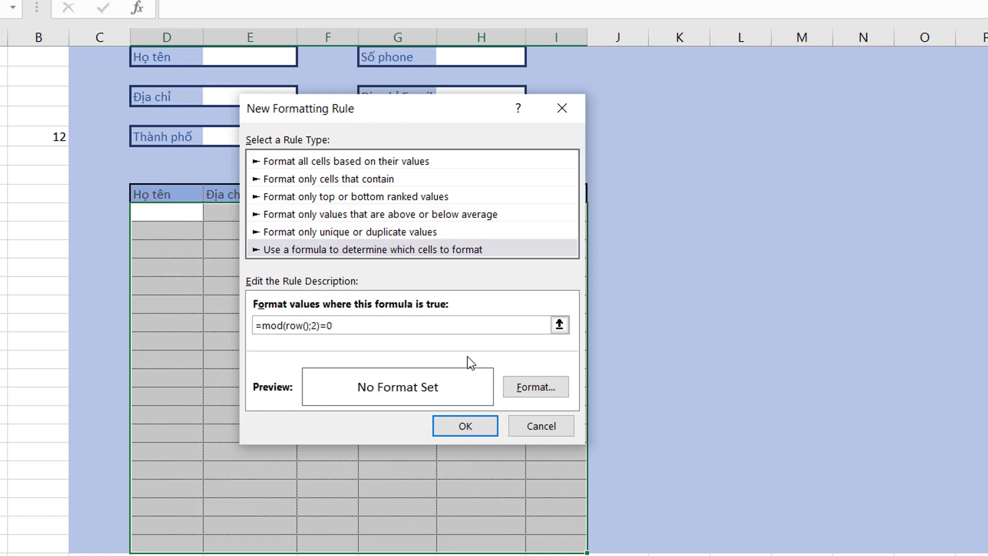
Step: Give the rule a light grey fill and apply it to shade alternate rows
left_click(535, 387)
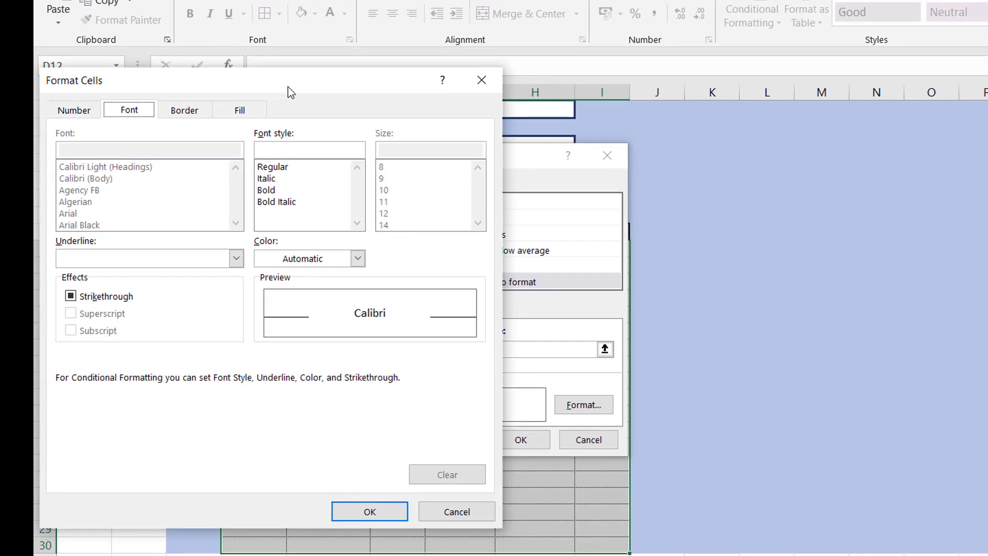
left_click(361, 116)
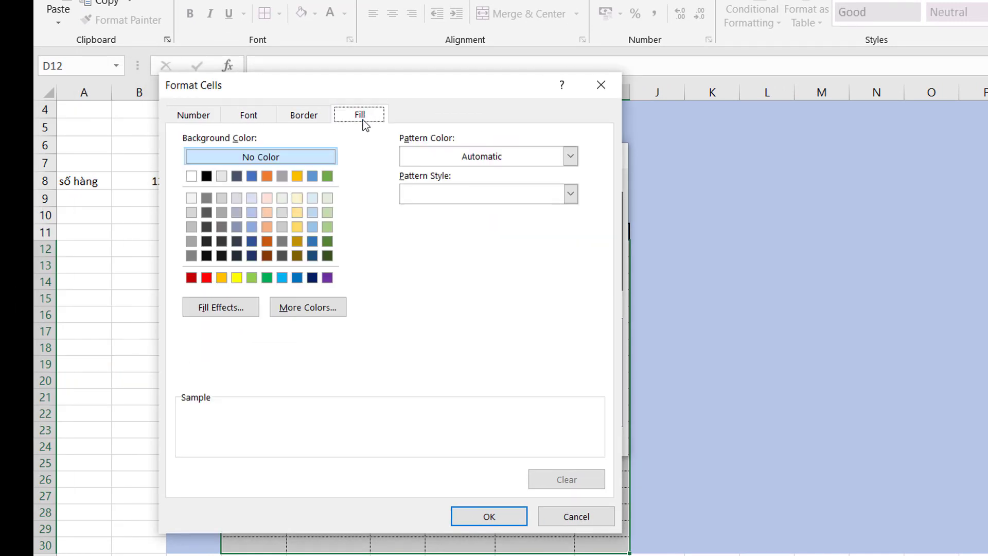
left_click(237, 199)
left_click(282, 198)
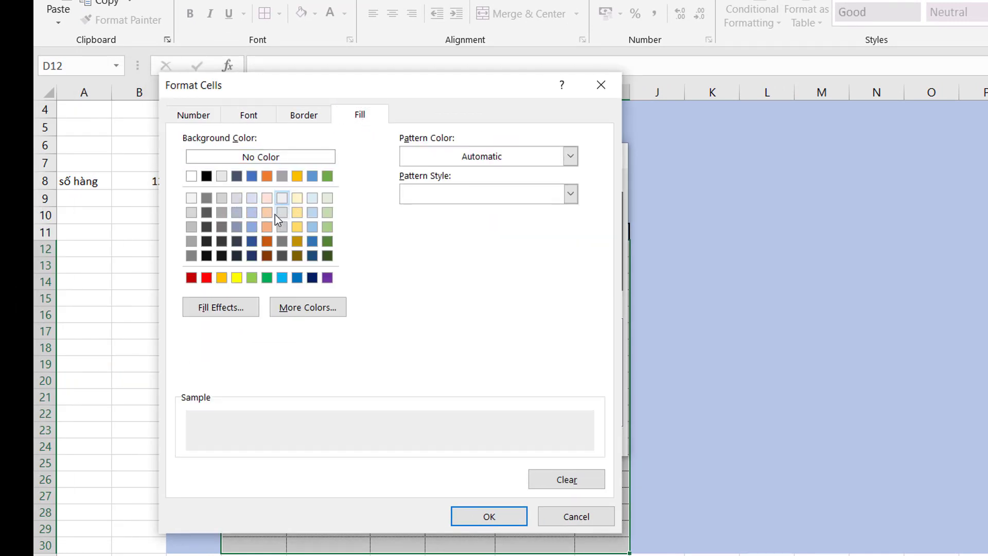
left_click(483, 515)
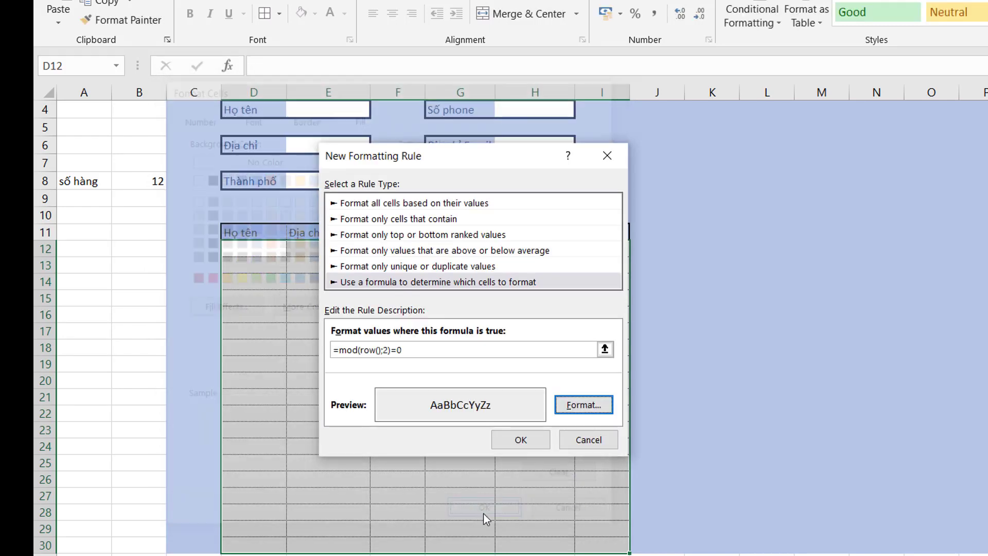
left_click(521, 440)
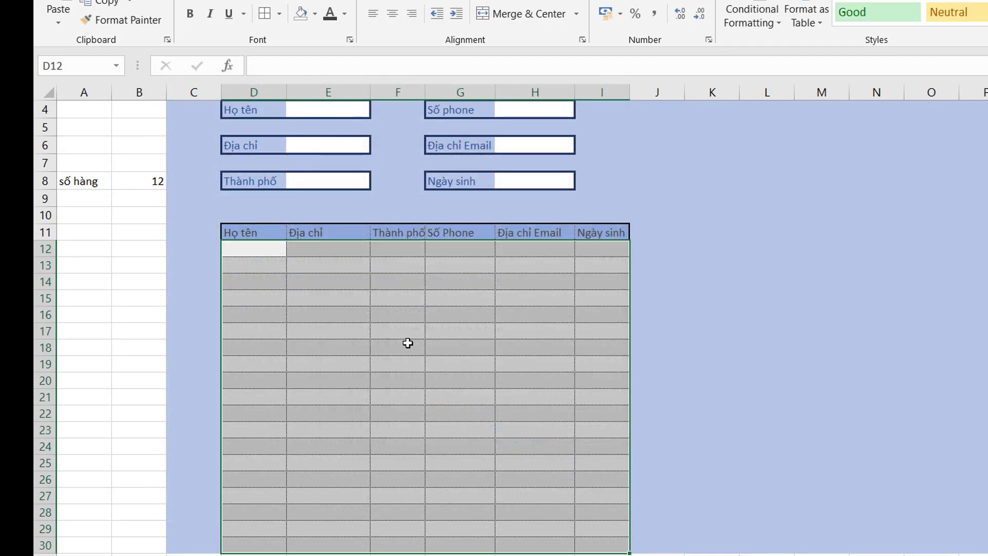
left_click(407, 342)
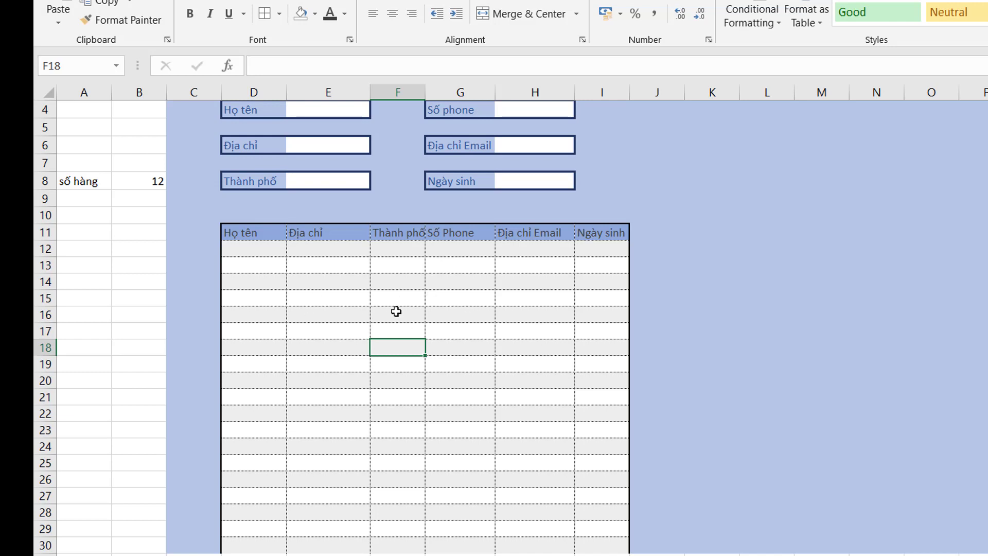
scroll(396, 311, "down", 2)
scroll(399, 312, "up", 2)
Step: Select the table's data rows and start a new formula rule =$B$8=ROW()
left_click(146, 186)
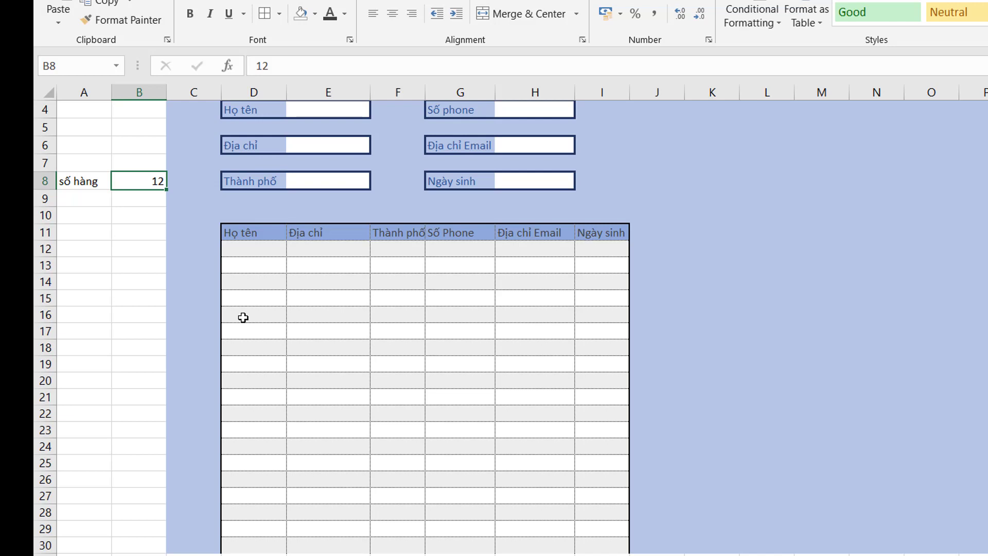
mouse_move(240, 249)
left_mouse_down()
mouse_move(544, 525)
mouse_move(595, 541)
left_mouse_up()
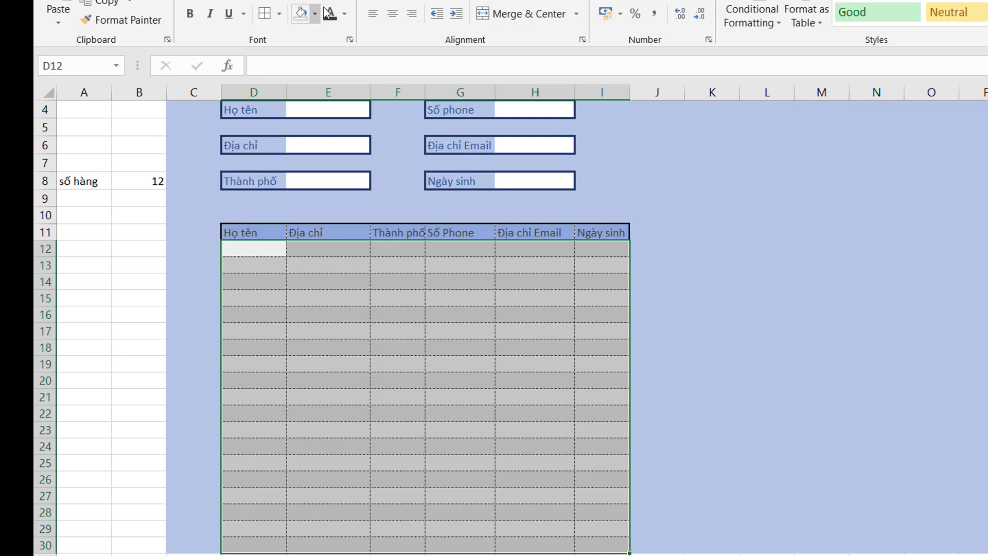
left_click(751, 15)
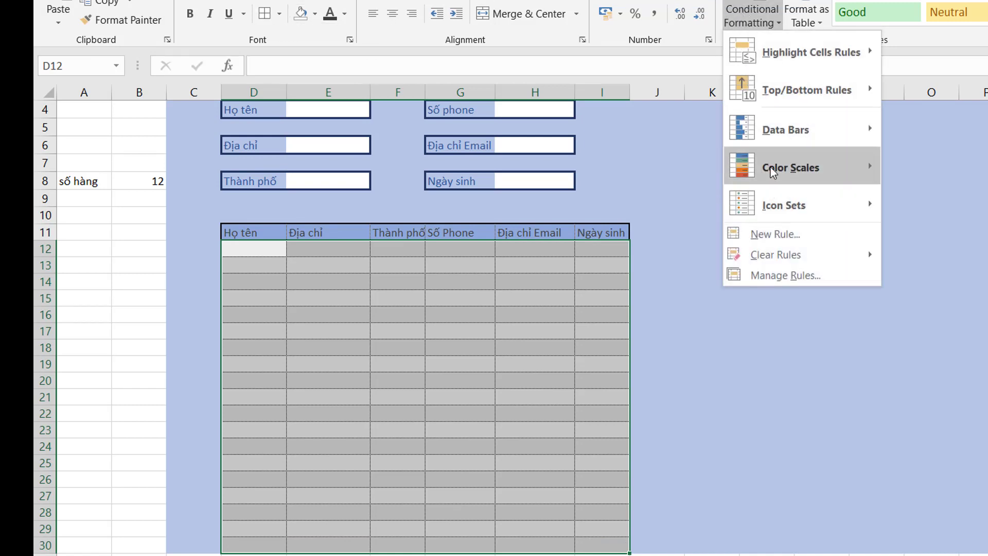
left_click(775, 234)
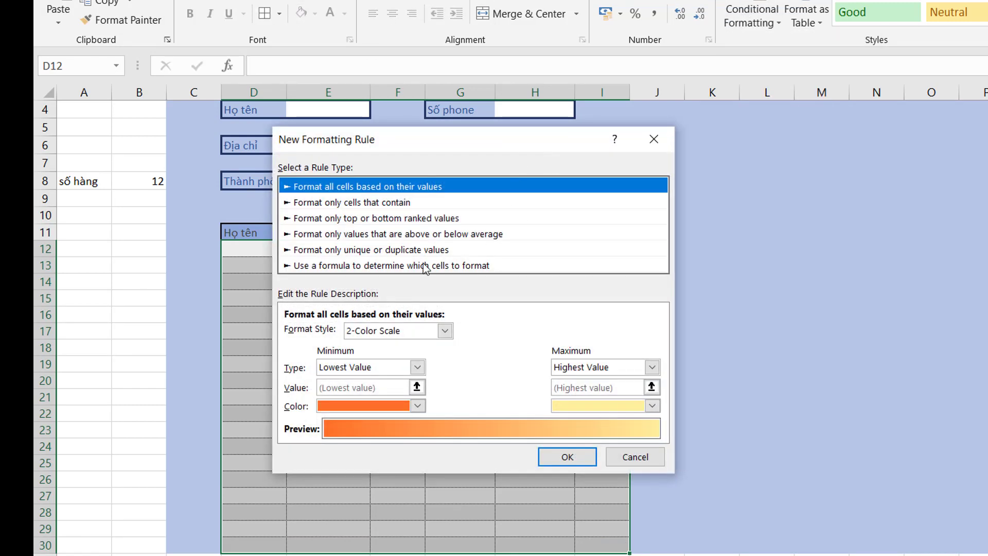
left_click(422, 265)
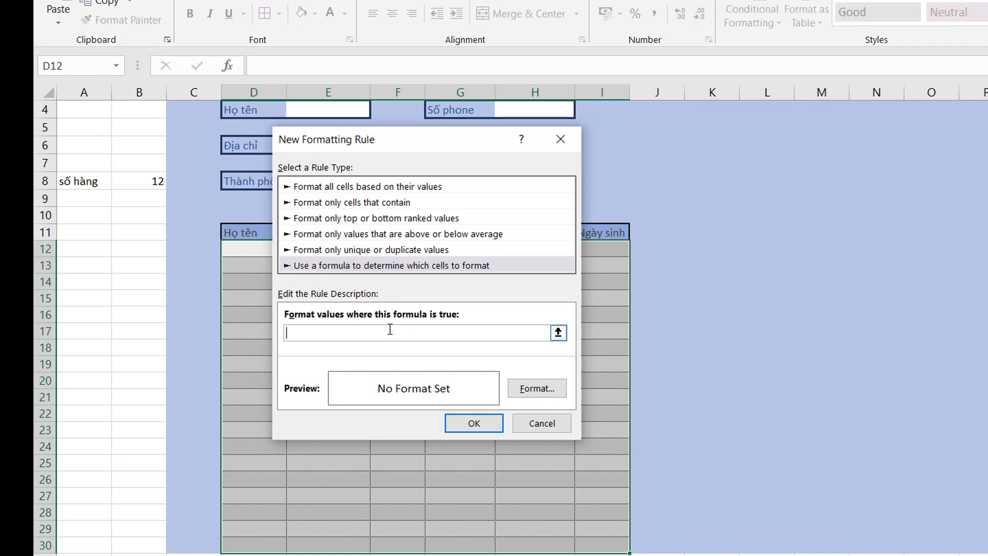
type("=")
left_click(137, 181)
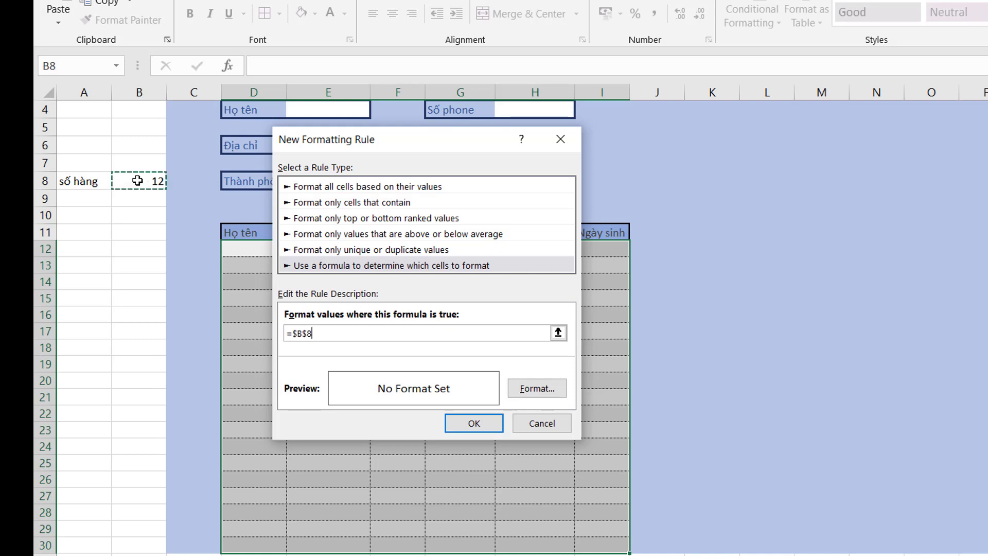
type("=")
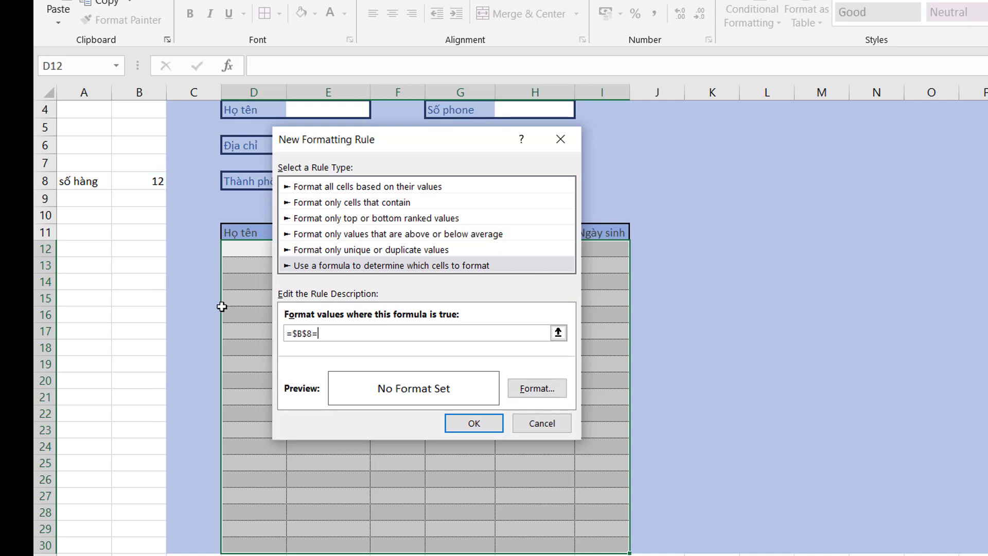
type("ro")
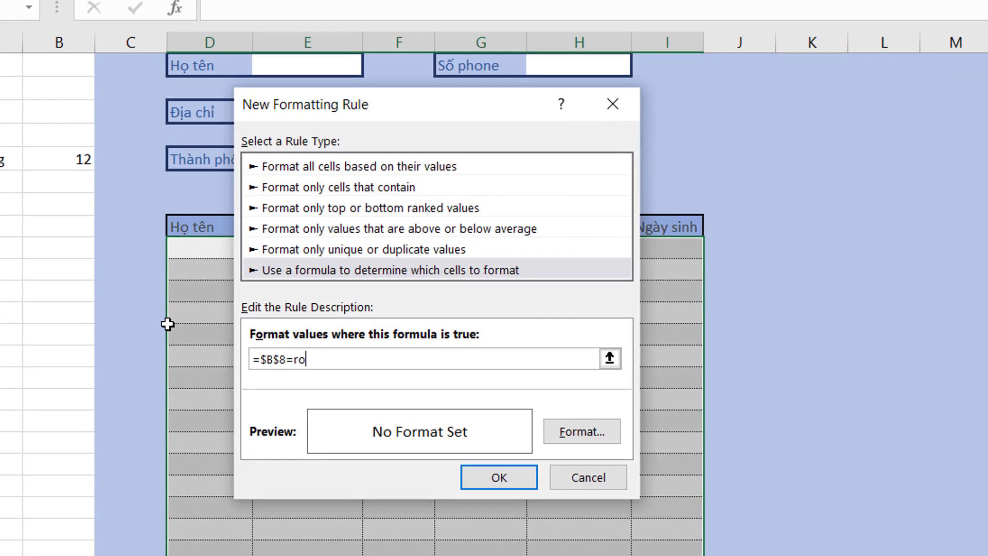
type("w(")
Step: Format the rule with a yellow fill and bold red text
left_click(566, 431)
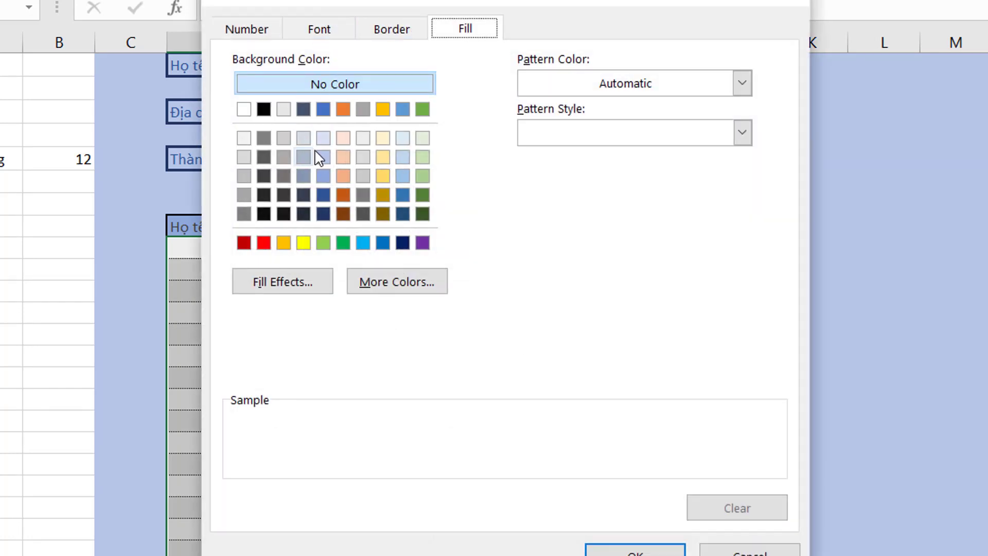
left_click(264, 195)
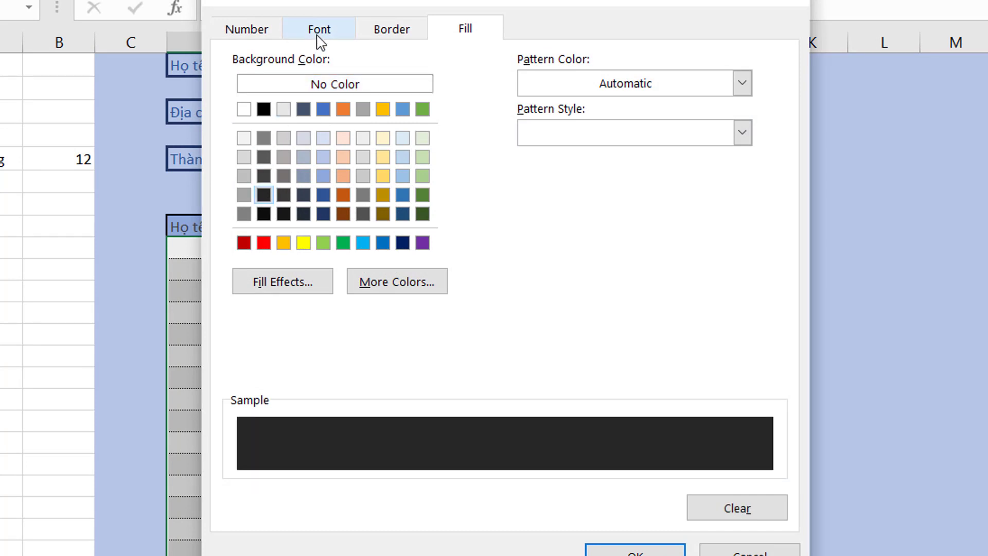
left_click(304, 244)
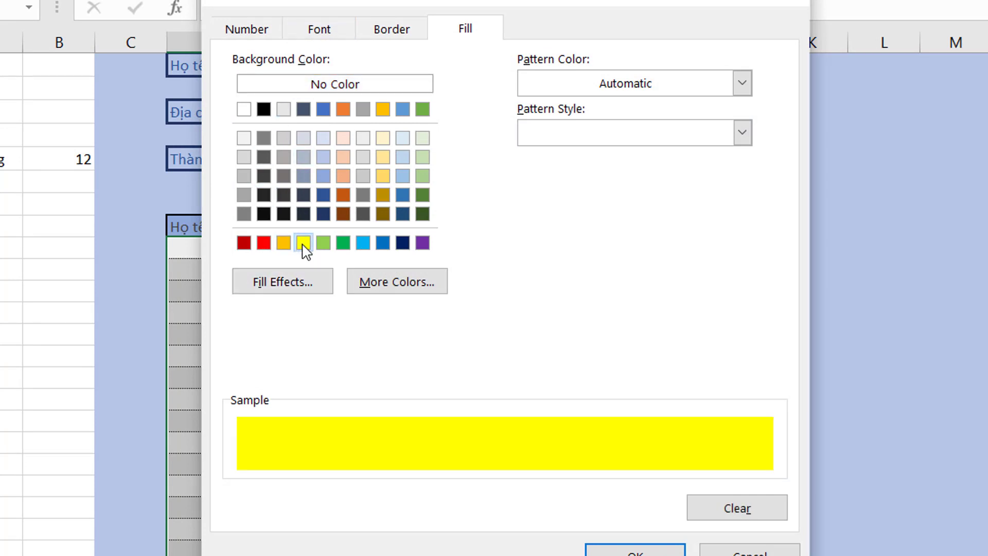
left_click(316, 30)
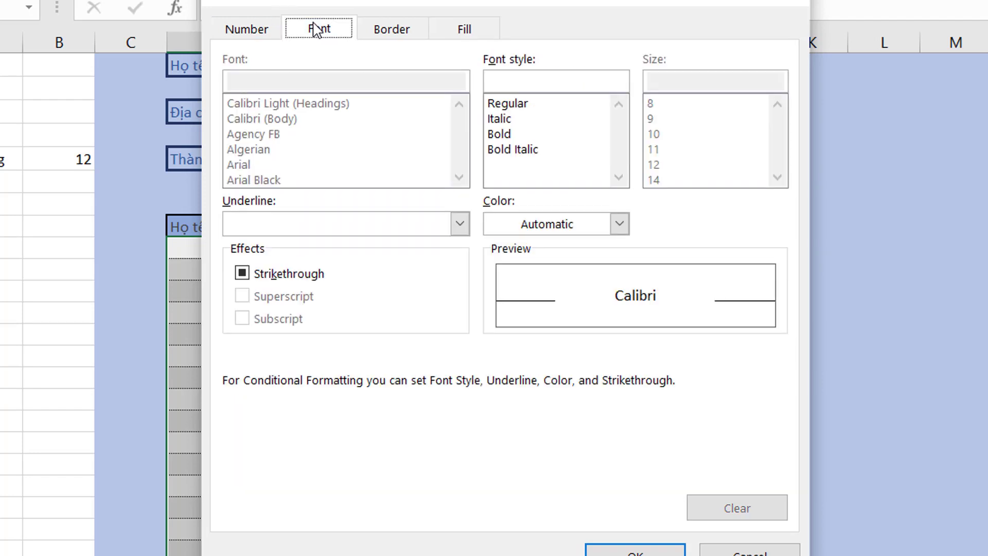
left_click(584, 228)
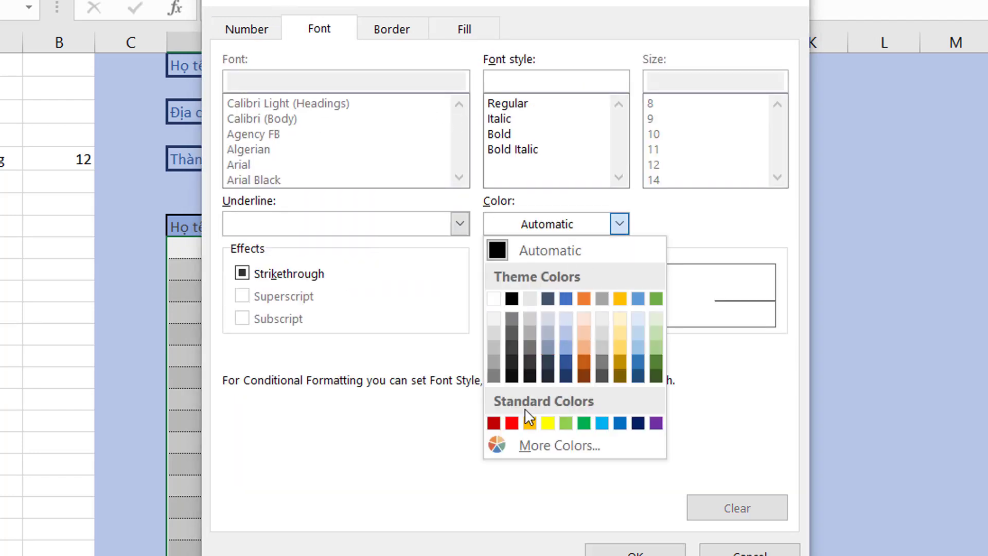
left_click(511, 423)
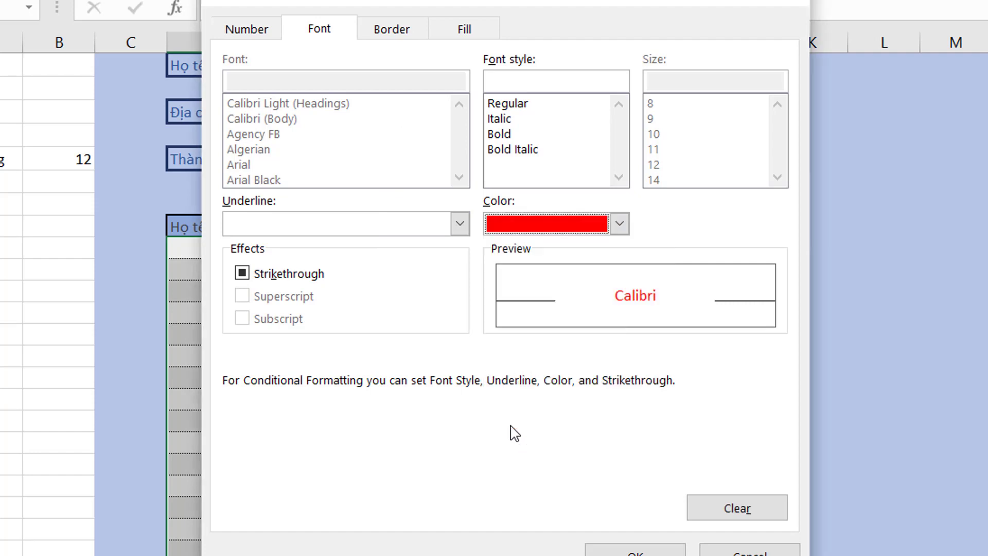
left_click(520, 134)
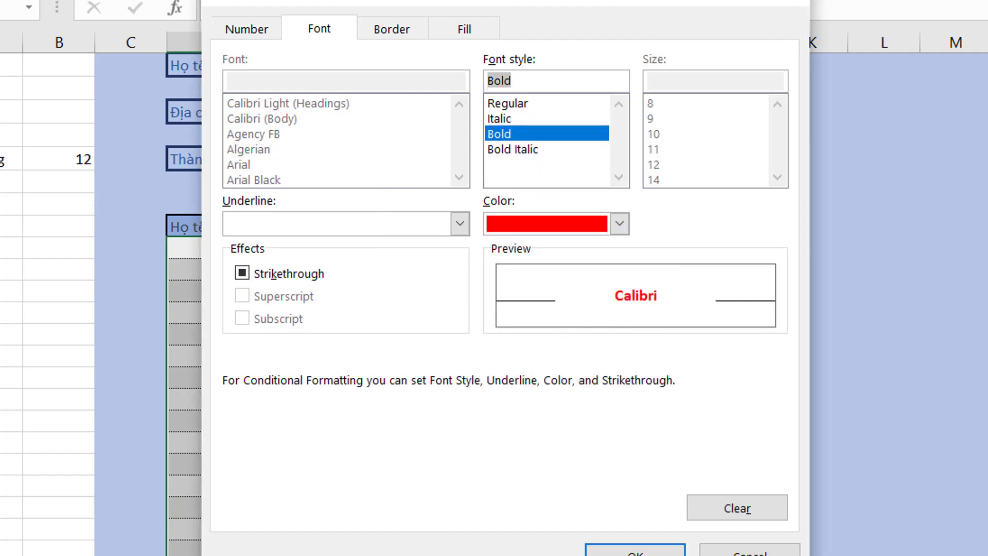
left_click(635, 550)
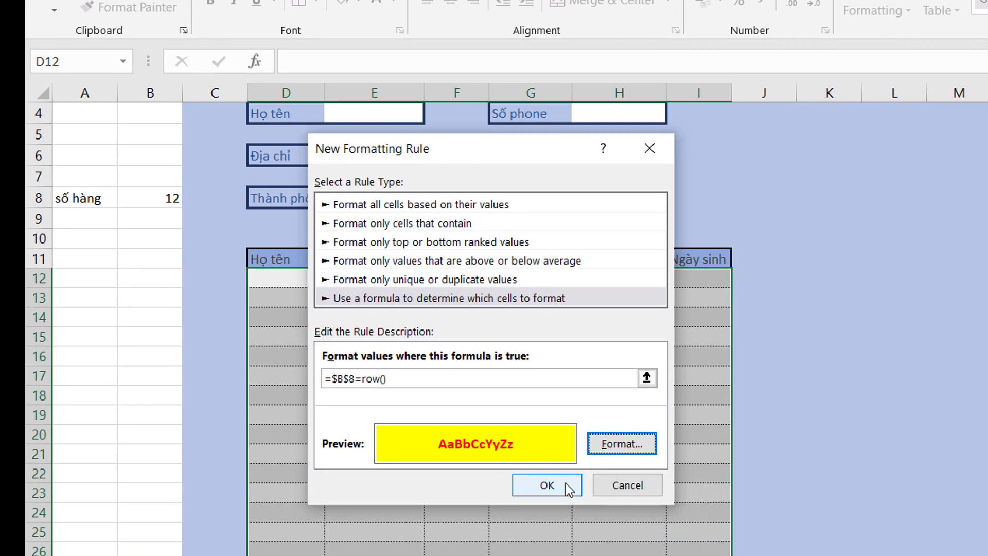
Step: Apply the highlight rule so row 12 turns yellow, then select a cell in row 12
left_click(566, 484)
left_click(457, 344)
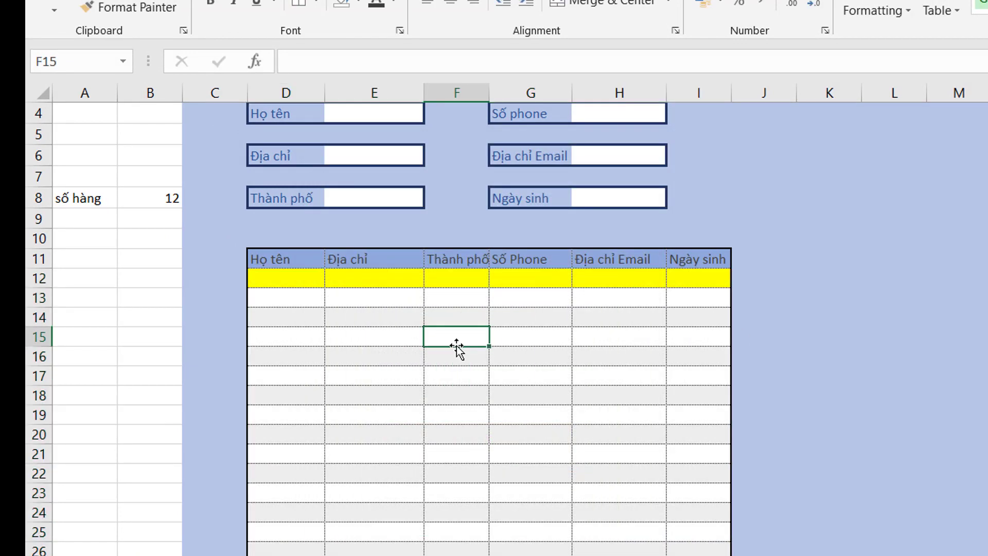
left_click(306, 302)
left_click(284, 350)
left_click(281, 280)
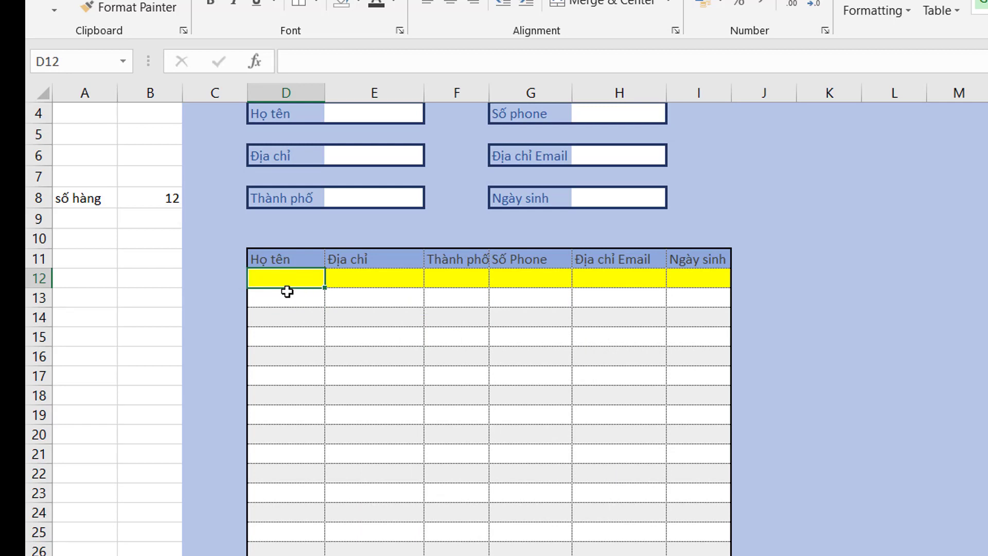
Step: Enter 15 as the 'số hàng' row number in B8, moving the yellow highlight to table row 15
left_click(163, 196)
type("15")
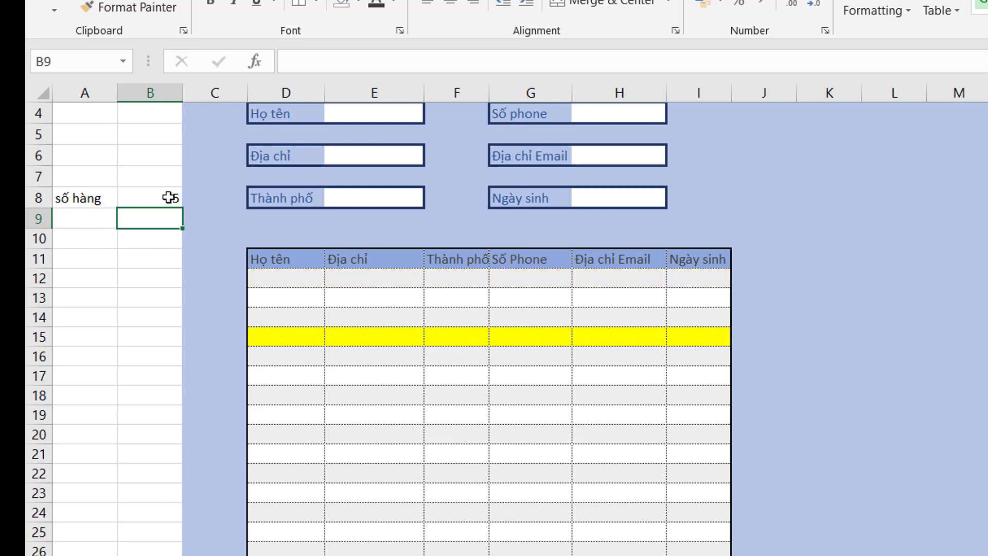
left_click(169, 197)
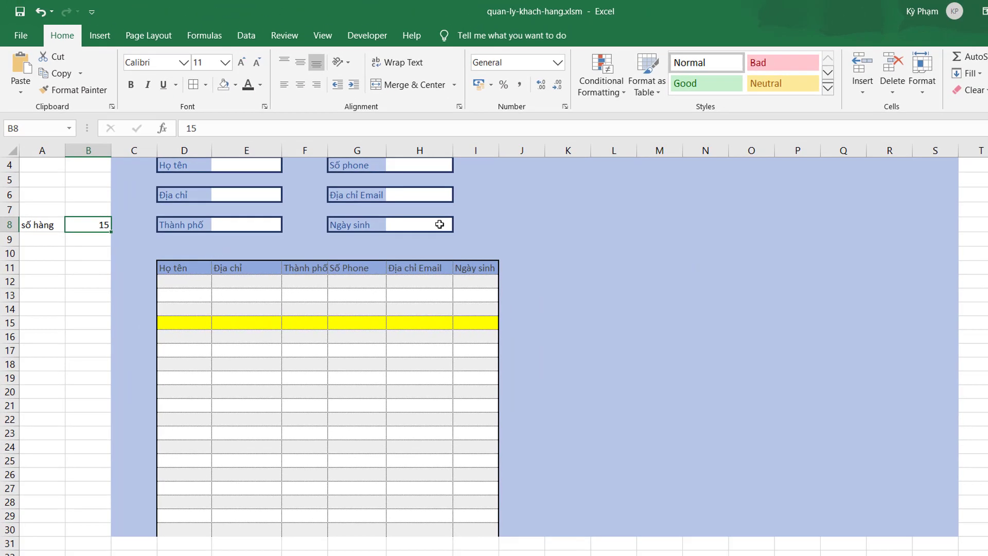
Step: Launch the Visual Basic editor and open the Sheet1 module of the quan-ly-khach-hang project
left_click(383, 35)
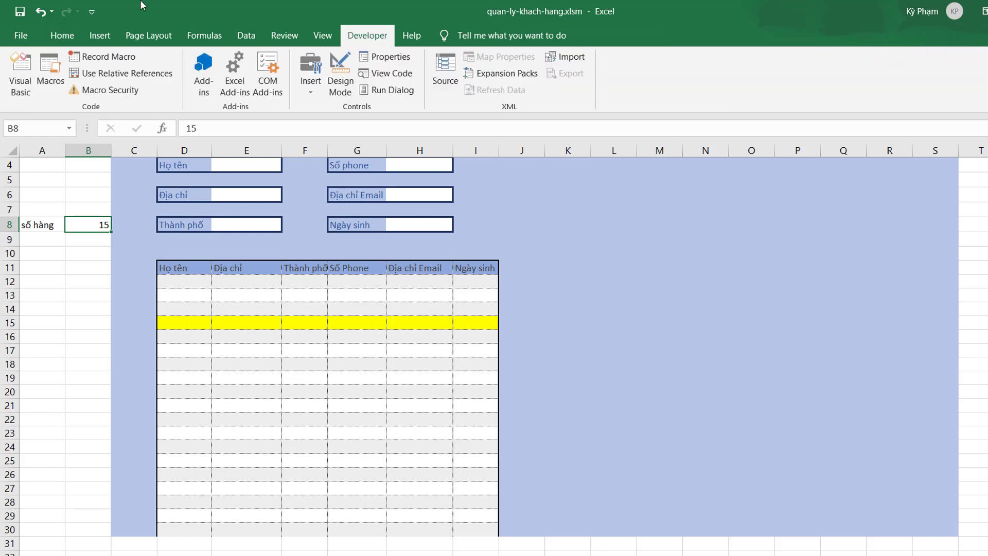
left_click(19, 81)
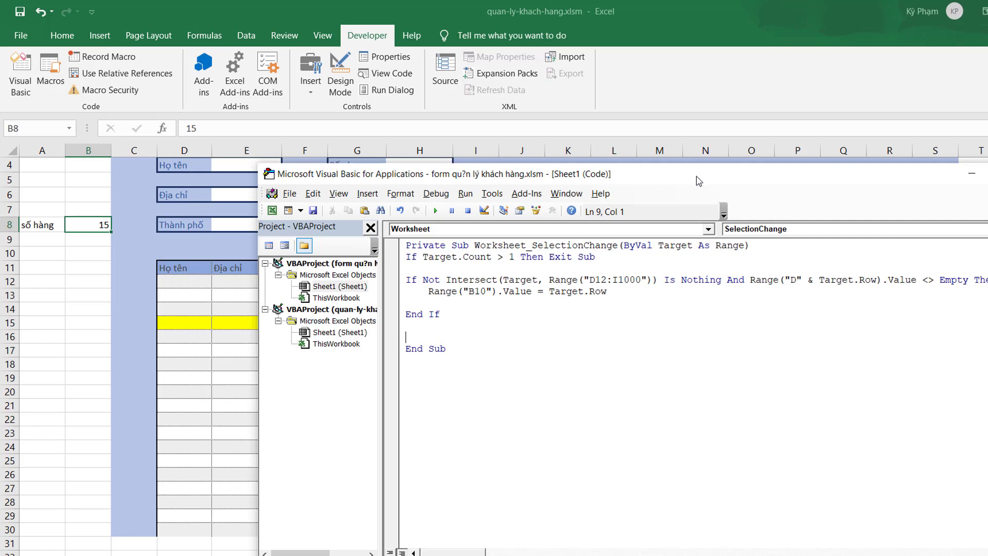
left_click_drag(696, 176, 543, 123)
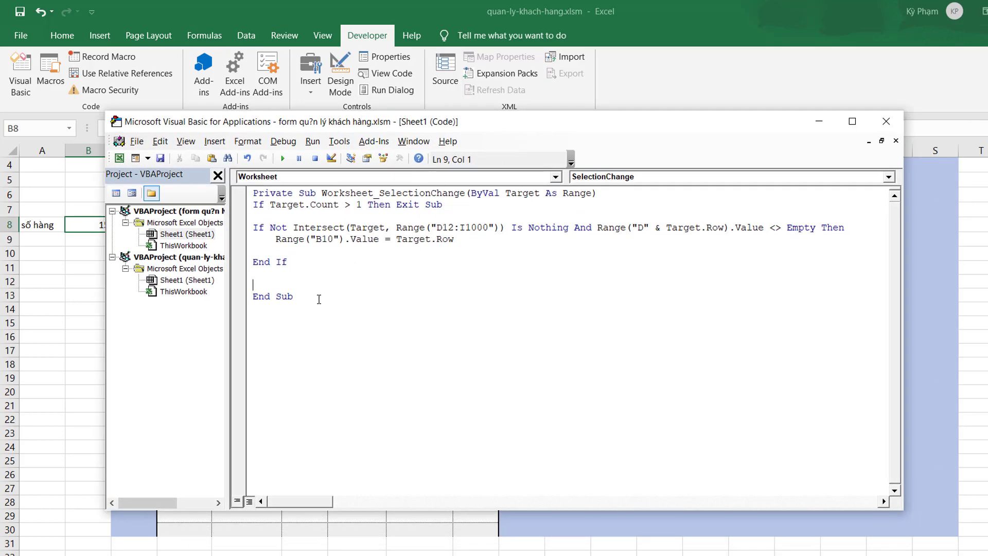
left_click_drag(293, 297, 250, 194)
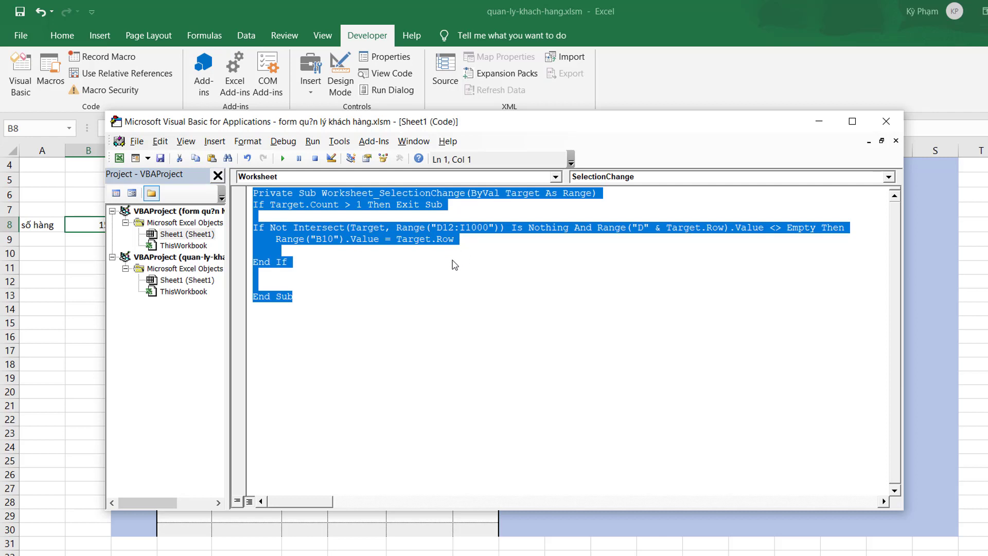
double_click(193, 282)
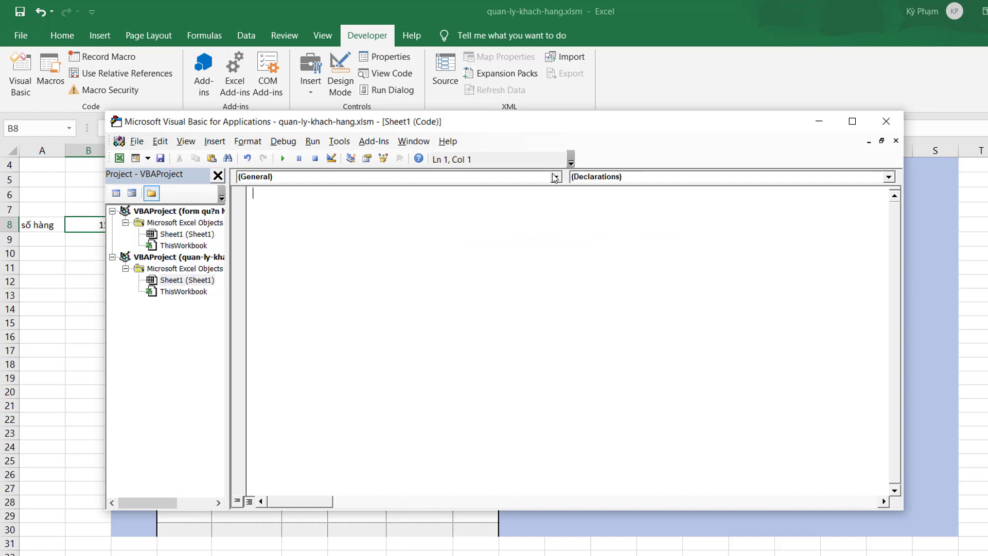
Step: Insert the Worksheet_SelectionChange stub with 'If Target.Count > 1 Then Exit Sub' and a blank line
left_click(555, 177)
left_click(353, 204)
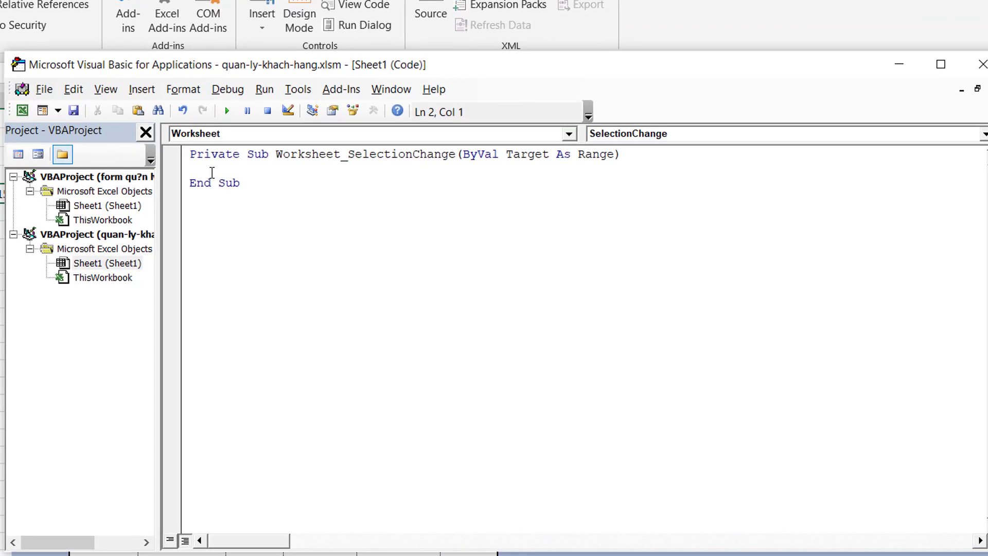
type("if")
type(" Tar")
key("BackSpace")
key("BackSpace")
type("arr")
type("get")
type(".")
type("co")
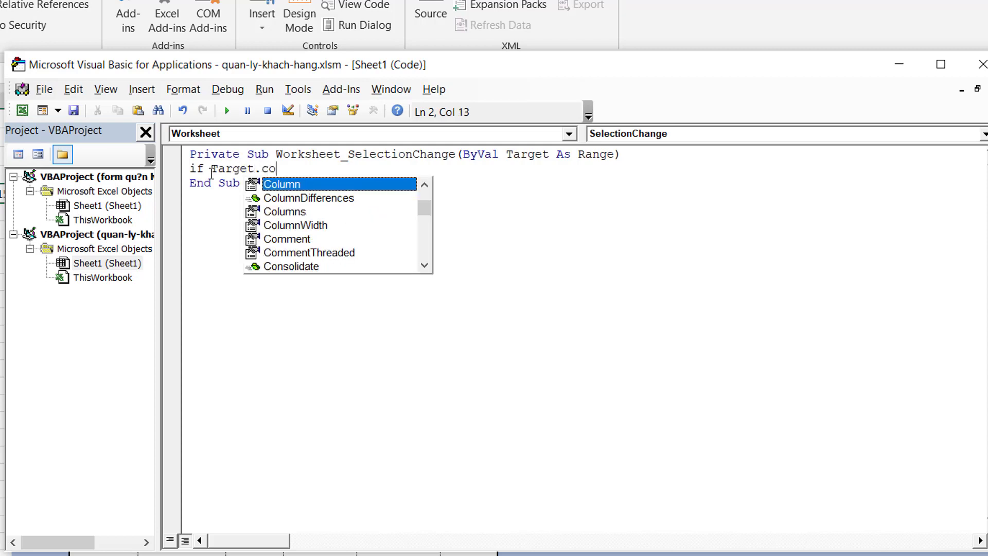
type("u")
key("Tab")
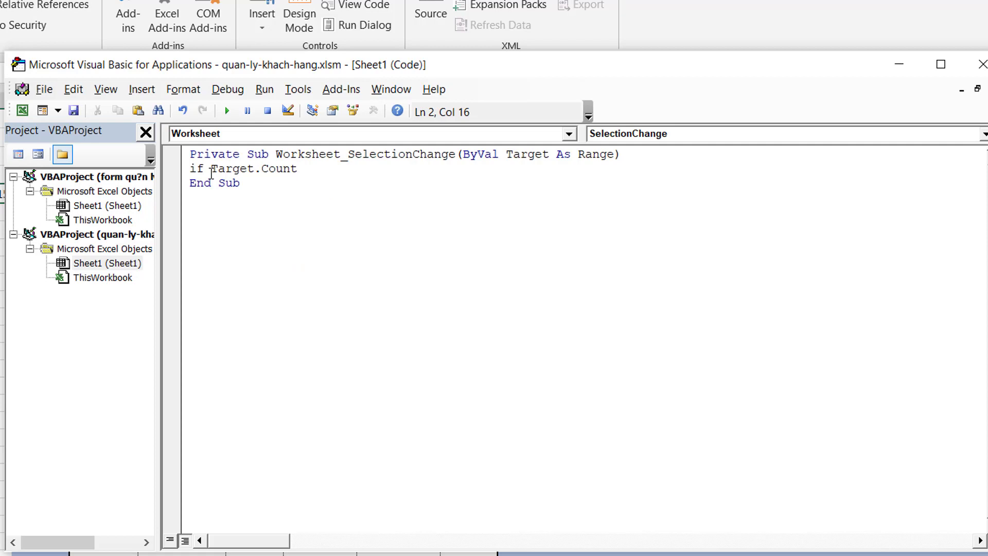
type(">")
type("1 then")
type(" e")
type("xi")
type("t ")
type("sub")
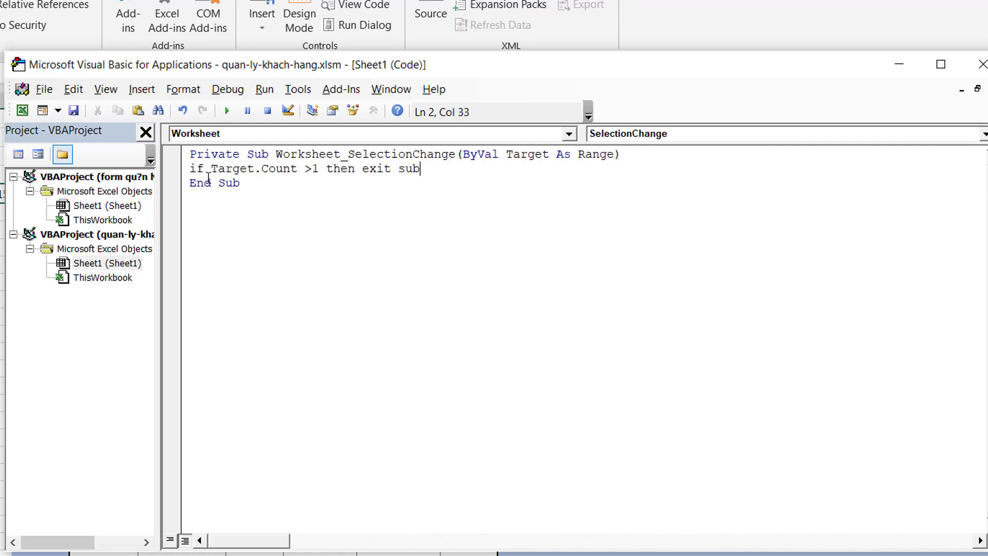
key("Return")
key("Return")
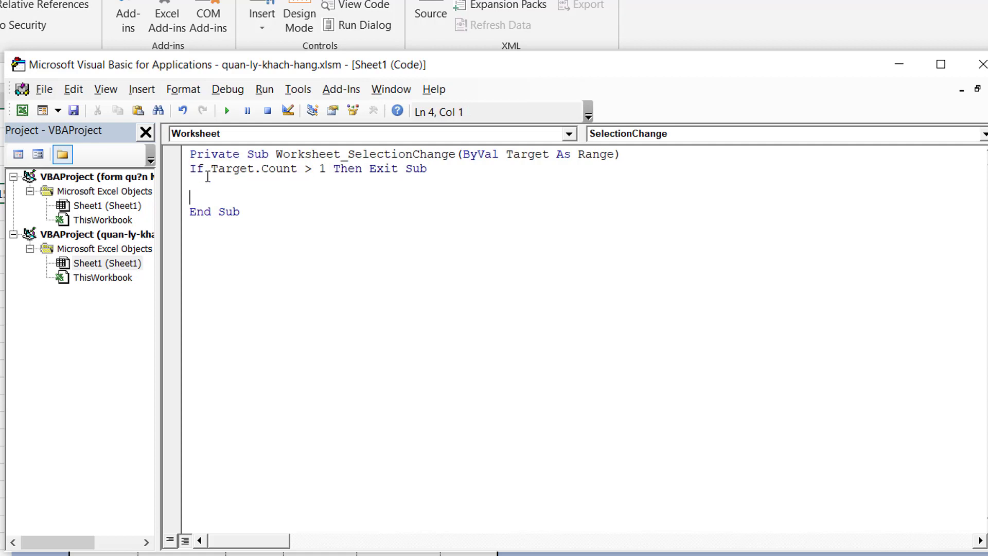
key("Return")
Step: On line 4, begin 'If Not Intersect(Target, Range("', completing Intersect via IntelliSense
key("Up")
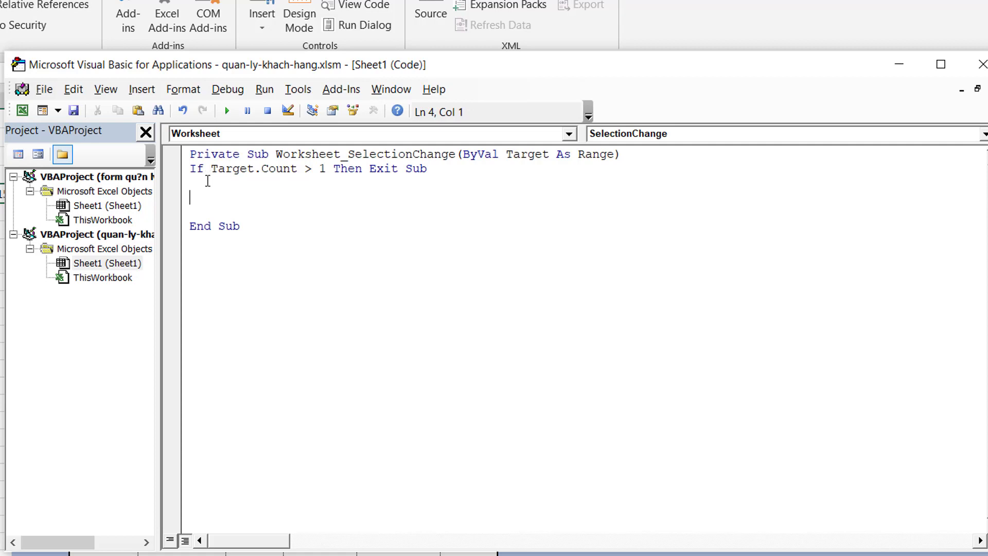
type("i")
type("not")
key("BackSpace")
key("BackSpace")
key("BackSpace")
key("BackSpace")
key("BackSpace")
type("f ")
type("not")
type(" inte")
key("ctrl+space")
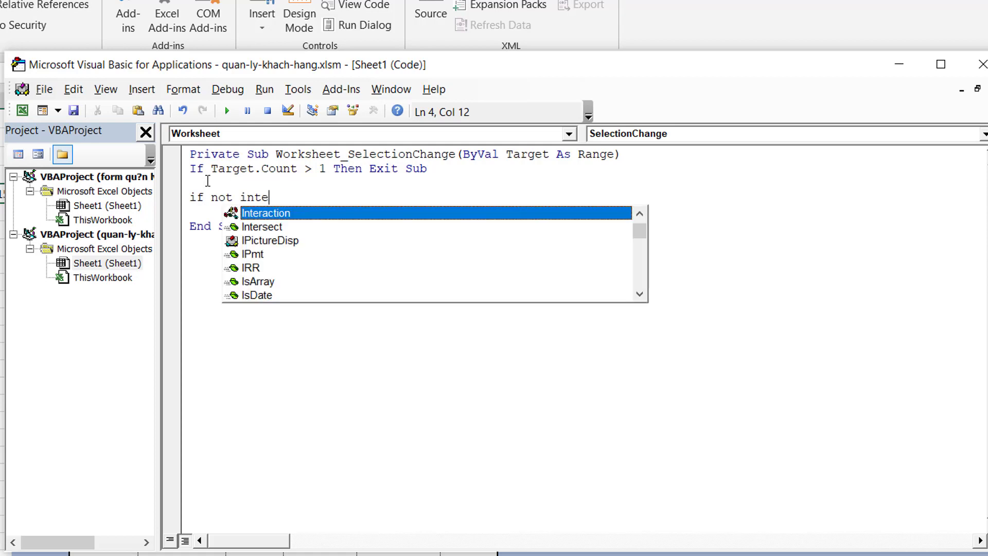
key("Down")
key("Tab")
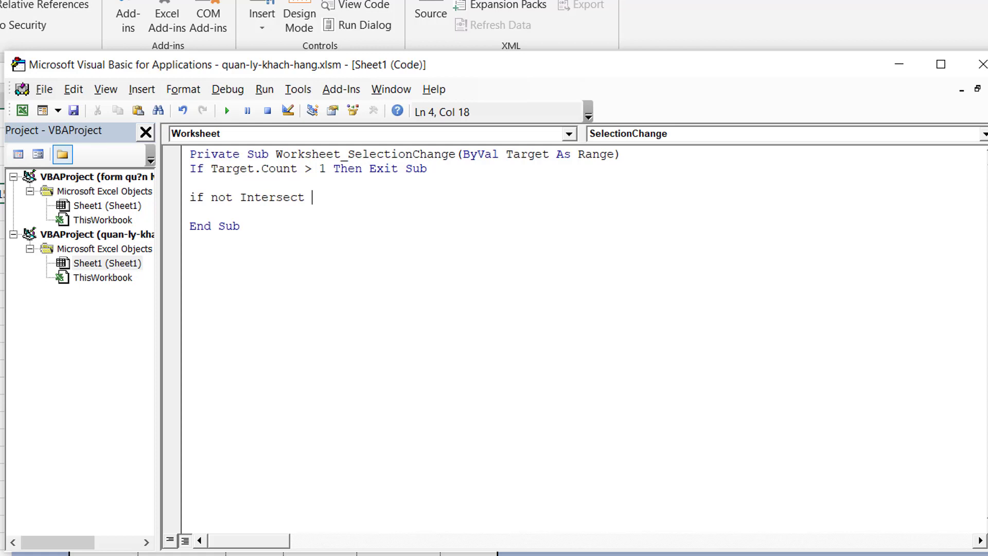
key("BackSpace")
type("(")
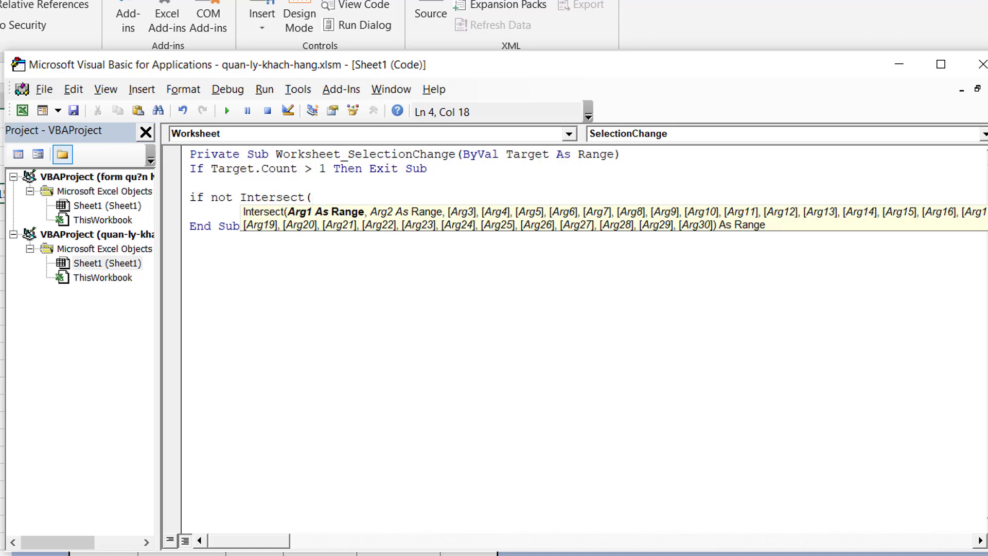
type("tar")
type("r")
type("get")
type(", ")
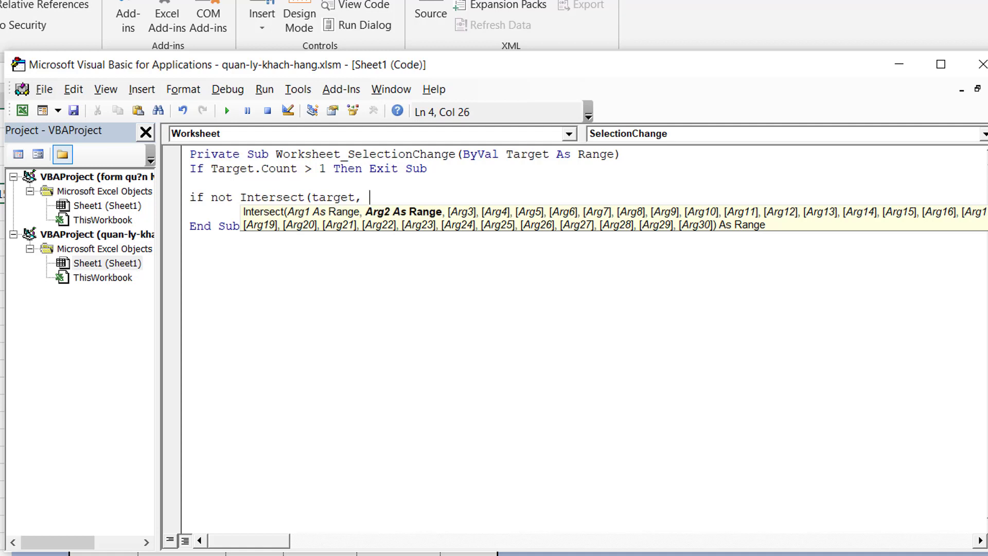
type("range")
type("(")
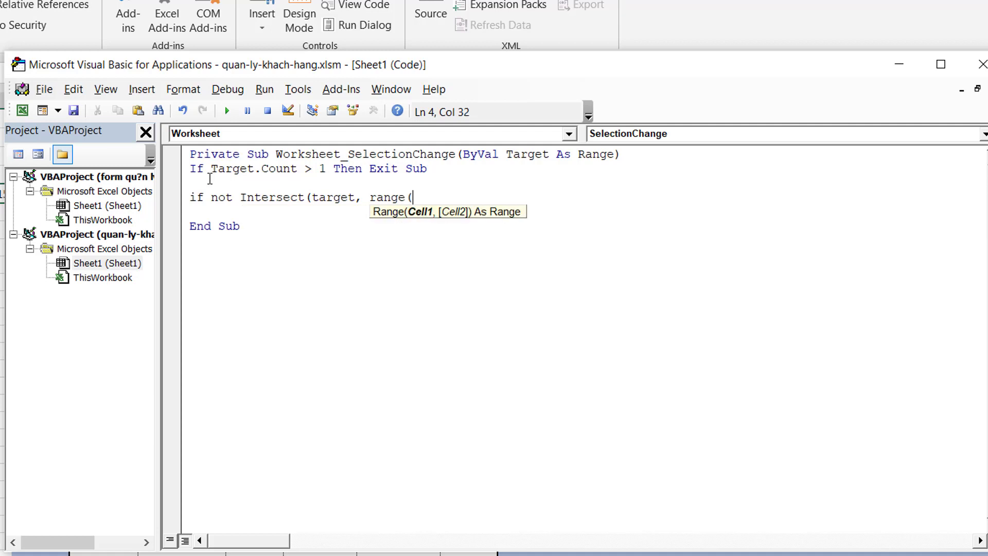
type(":")
key("BackSpace")
type("\"")
type("d")
key("BackSpace")
Step: Continue line 4 with 'D12:I1000")) Is Nothing And Range("D" & Target.Row'
type("D")
mouse_move(577, 69)
left_mouse_down()
mouse_move(777, 114)
mouse_move(758, 111)
left_mouse_up()
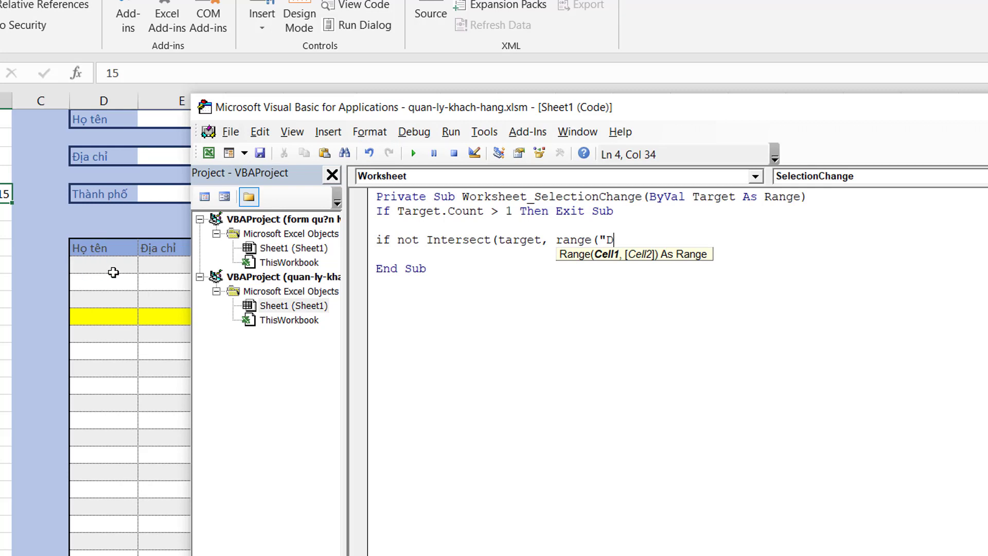
type("12")
type(":")
type("I")
type("11")
key("BackSpace")
type("000")
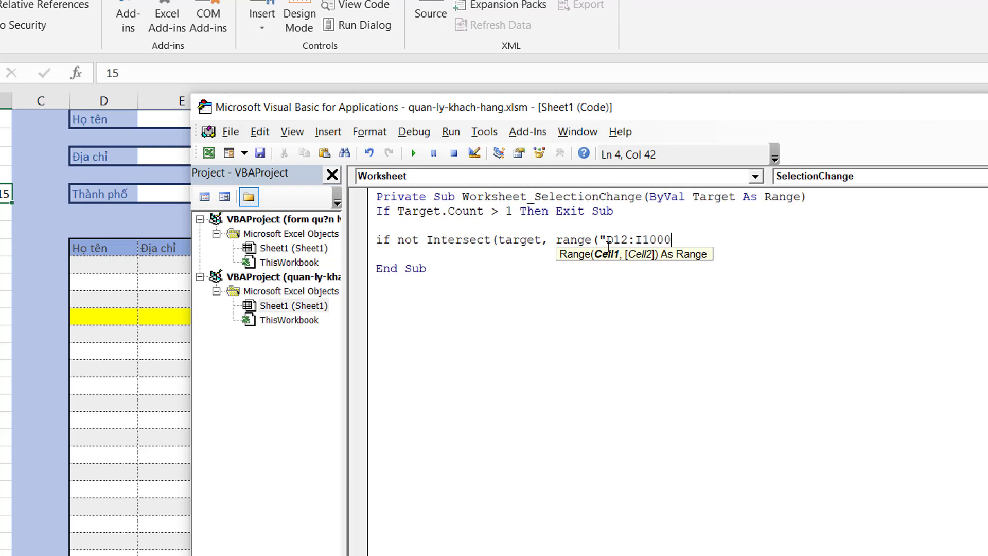
type("\"))")
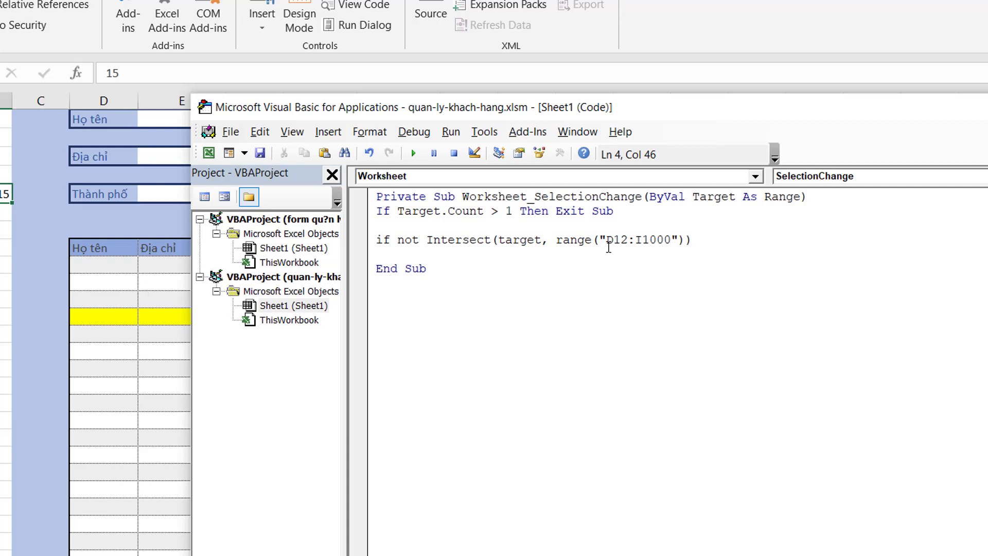
type(" is no")
type("thing")
type(" a")
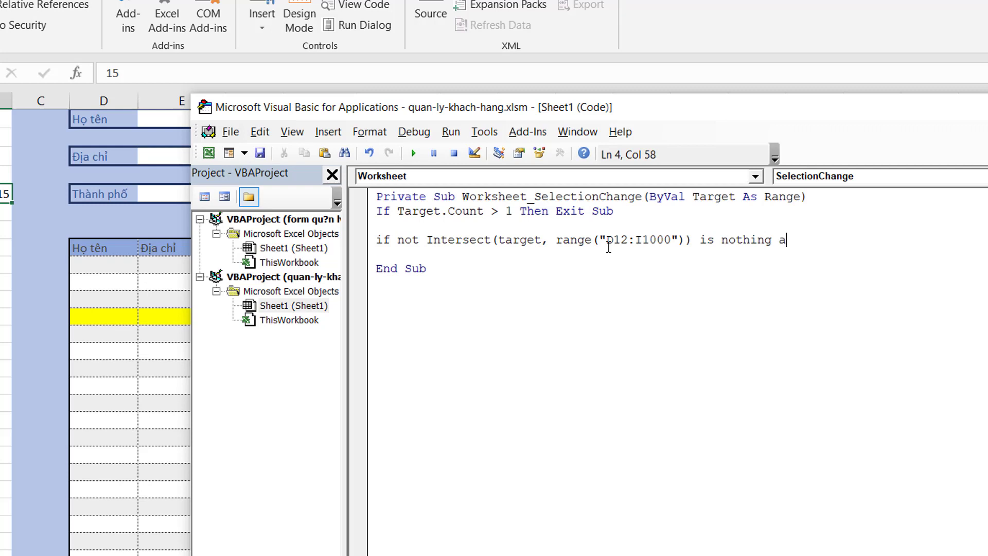
key("BackSpace")
type("and ")
type("R")
type("ange")
key("BackSpace")
type("(")
type("\"")
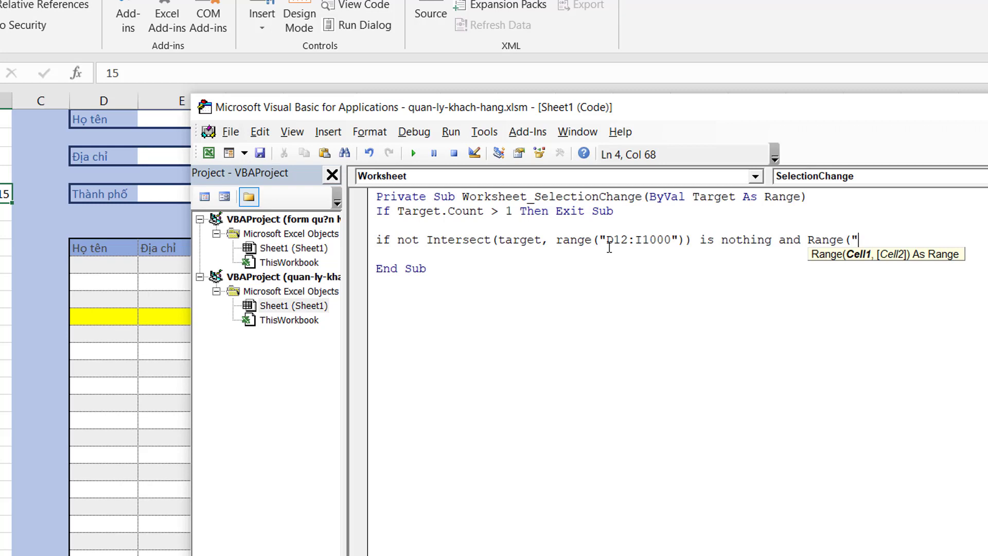
type("D")
type("\"")
type(" & targe")
type("te")
type("r")
type("g")
type("et")
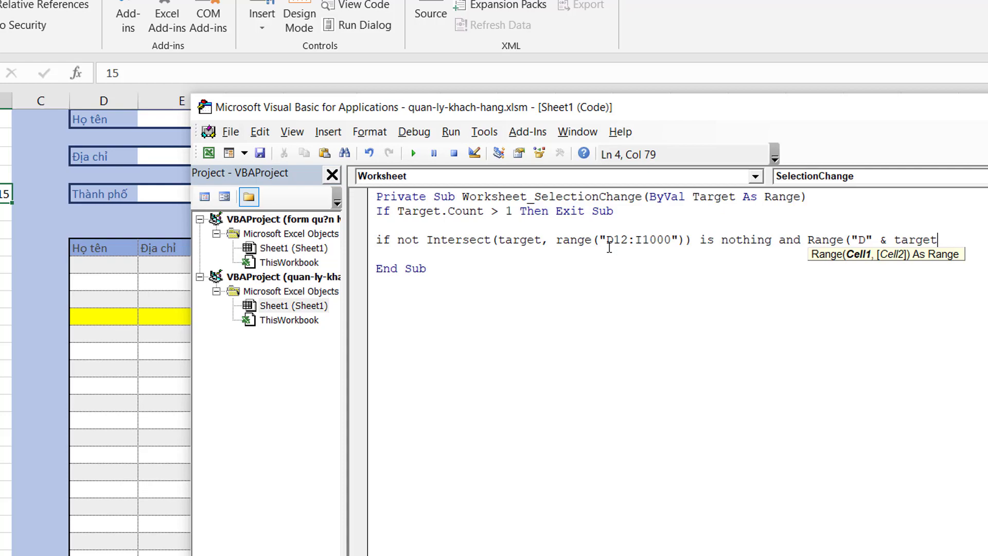
type(".ro")
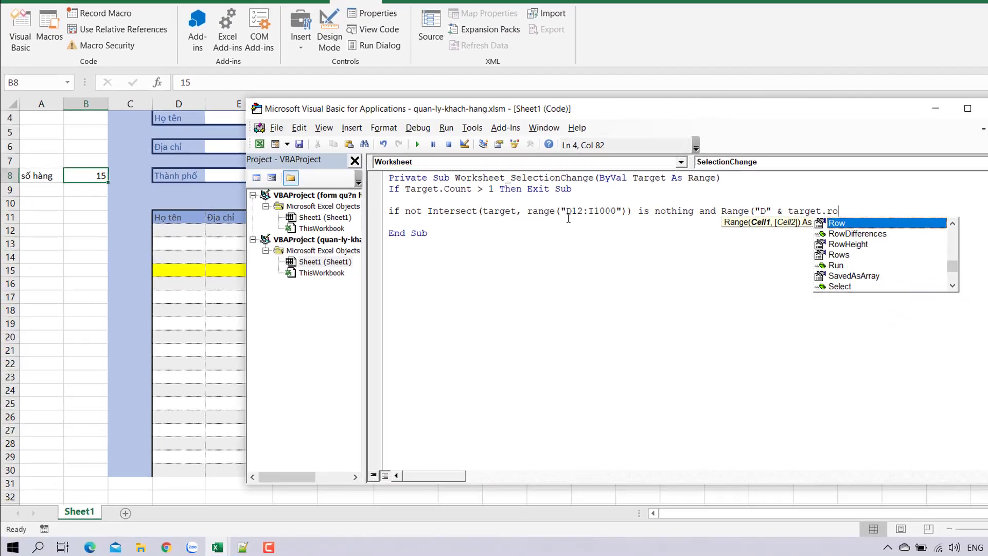
type("w")
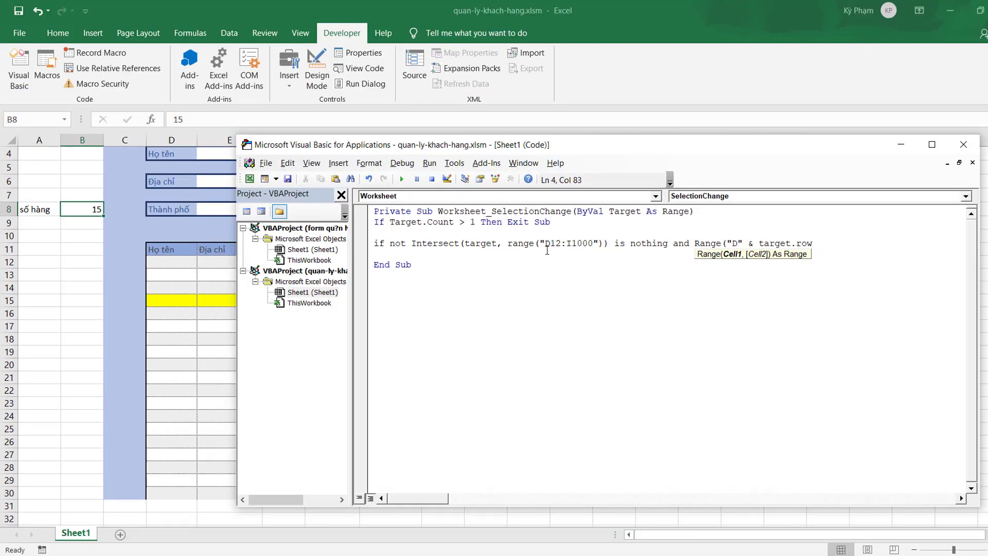
type(")")
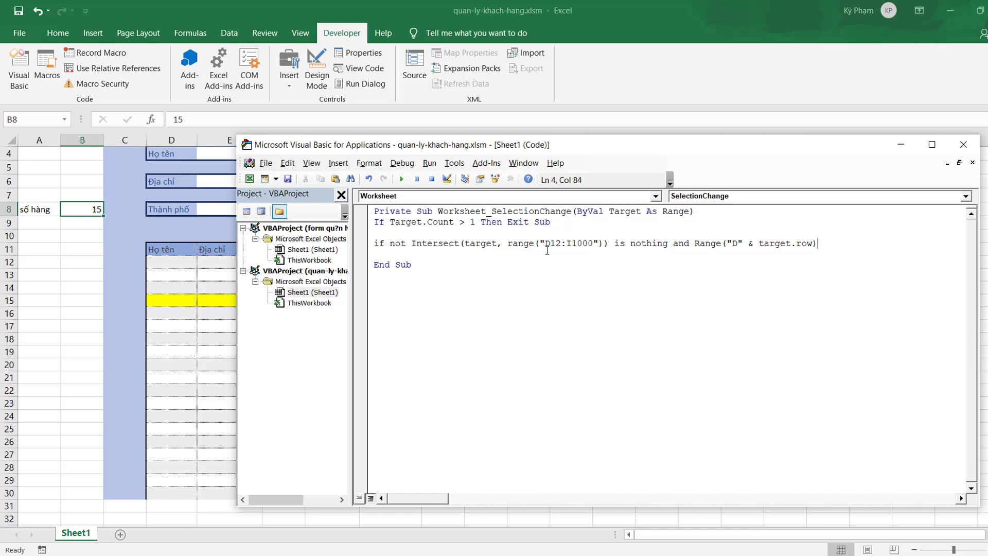
type(".va")
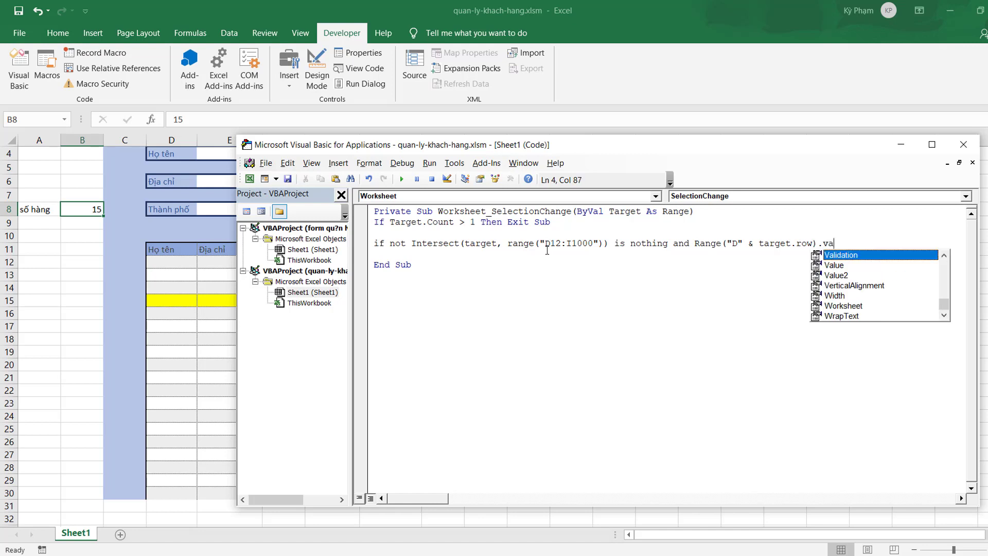
Step: End the condition with '.Value <> Empty Then' and add a closing 'End If' line
key("Down")
key("Tab")
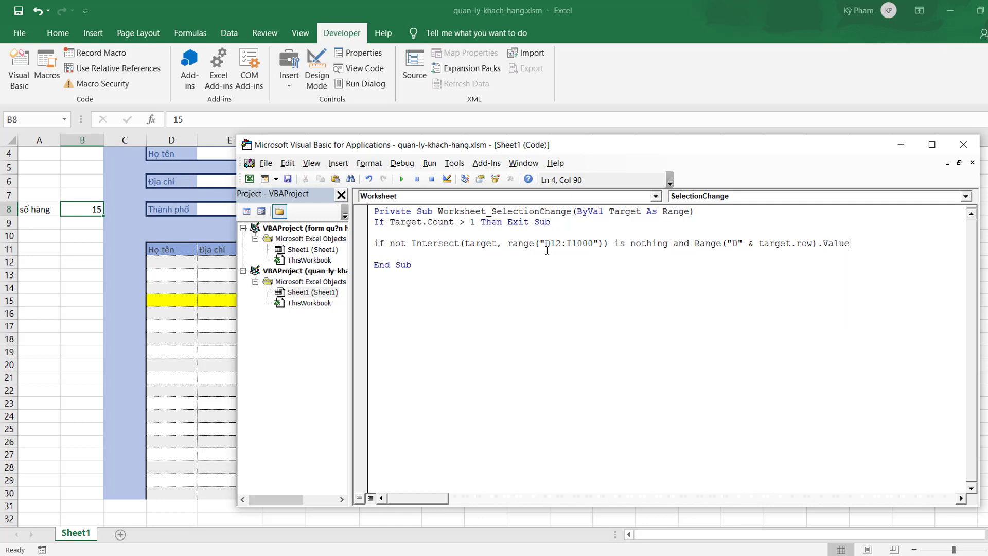
type("<> ")
type("Em")
type("pty")
type(" then")
key("Return")
key("Return")
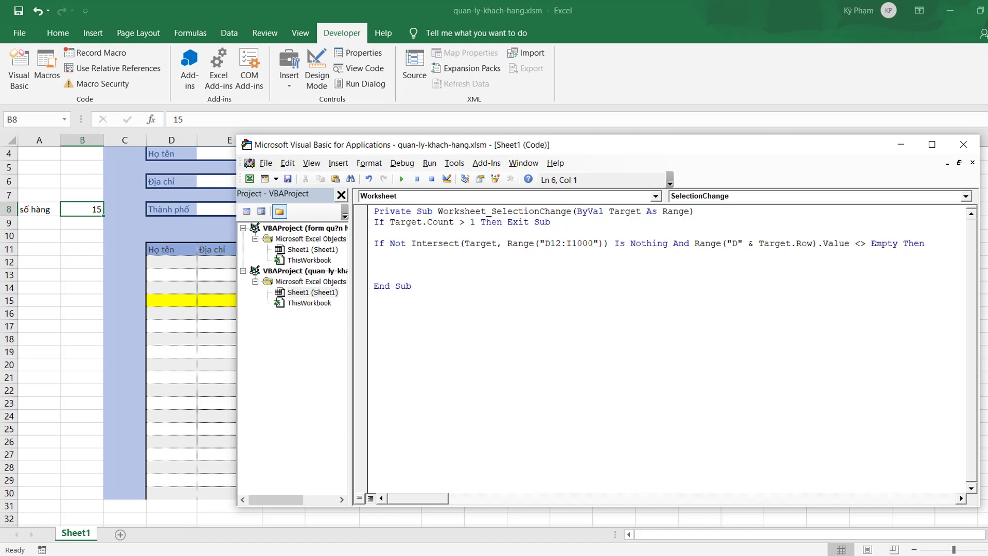
type("end i")
type("f")
left_click(374, 254)
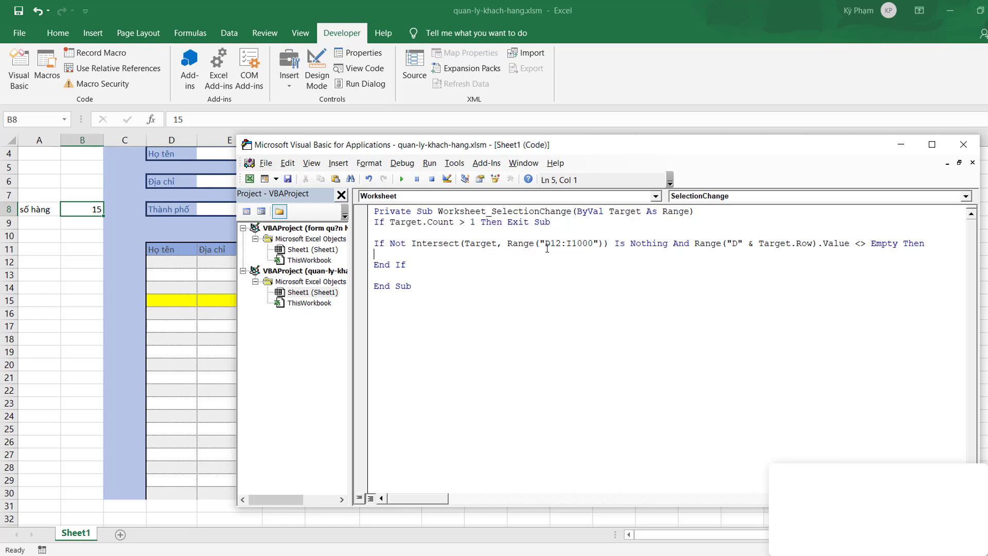
Step: Inside the If block, write 'Range("B8").Value = Target.Row'
type("range")
type("(")
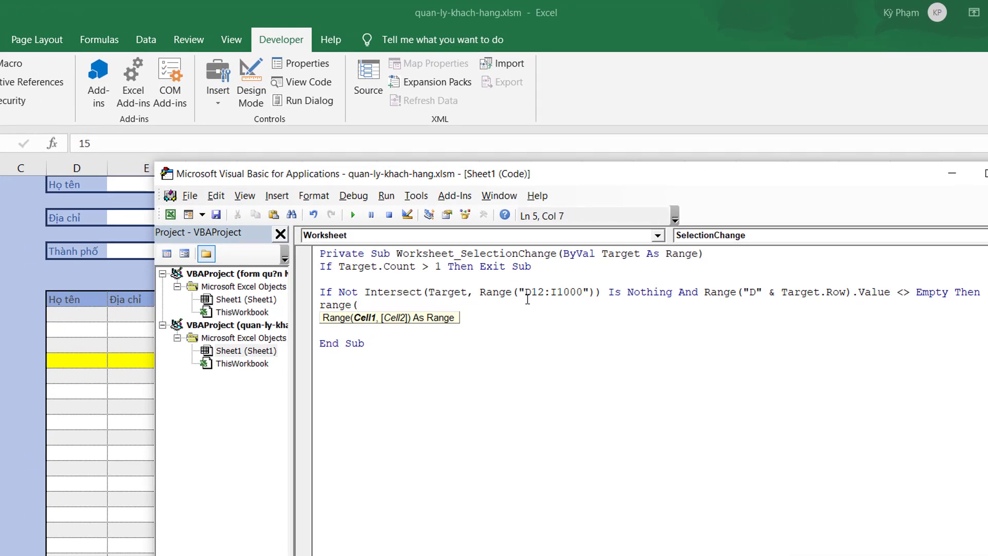
type("\"B")
type("3")
key("BackSpace")
type("8\"")
key("BackSpace")
type("\"")
type(")")
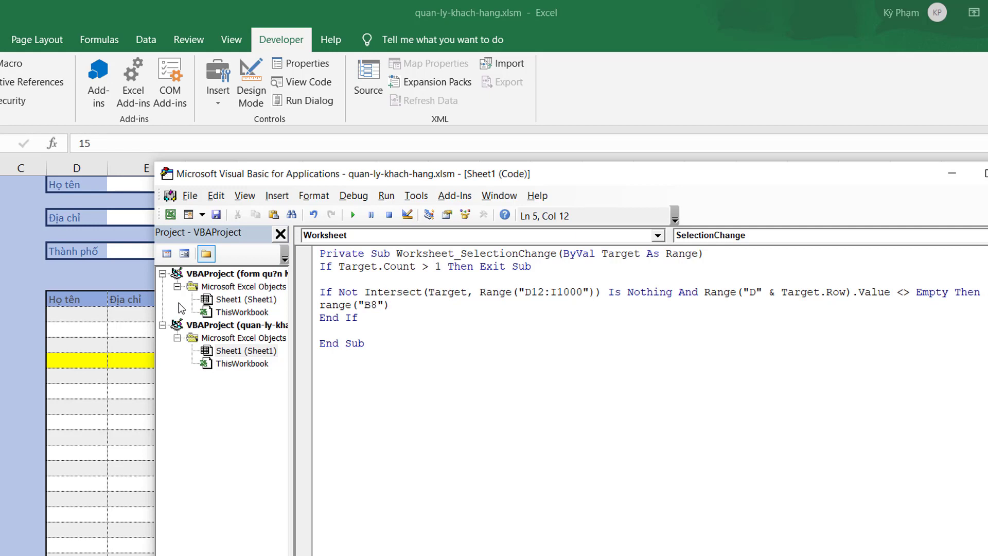
type(".va")
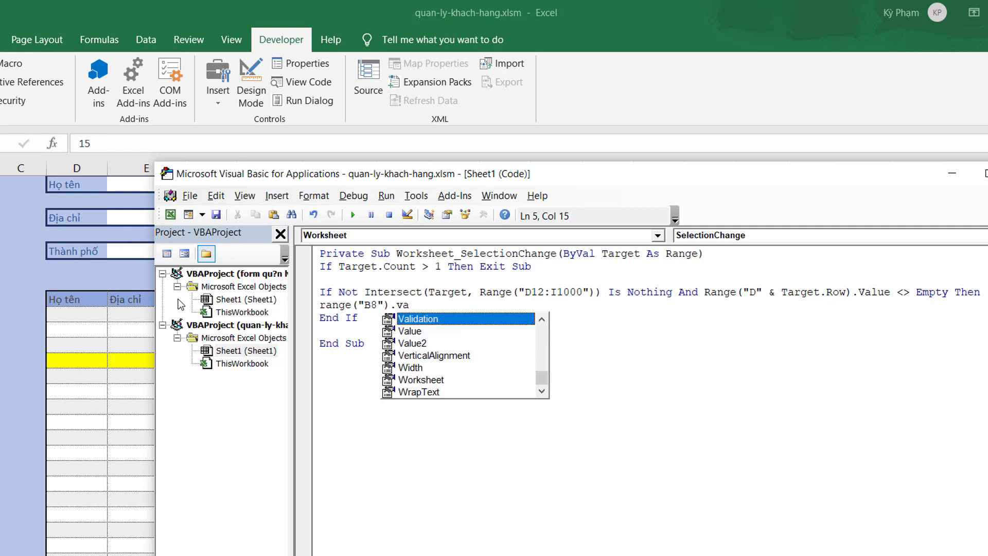
key("Down")
key("Tab")
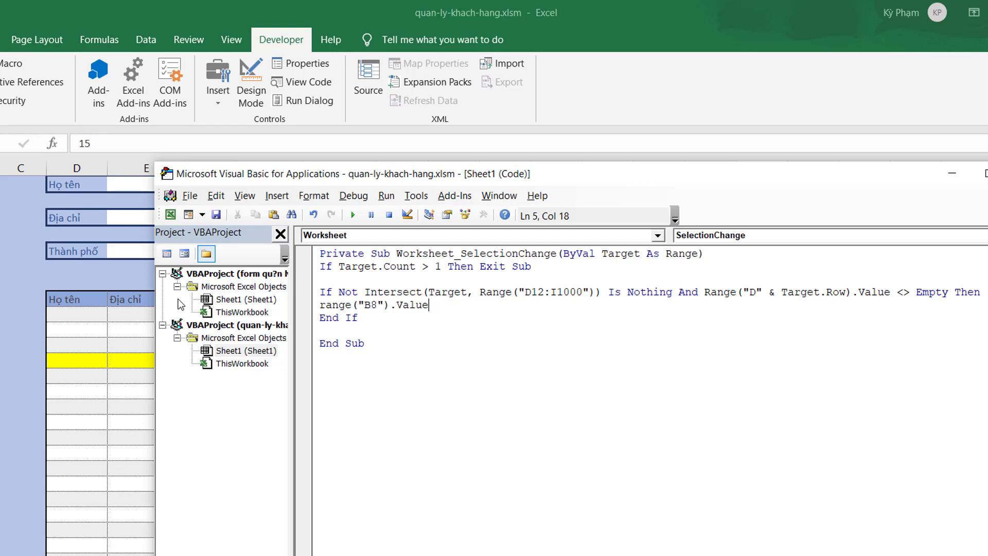
type("=")
type("t")
type("ar")
type("get")
type(".")
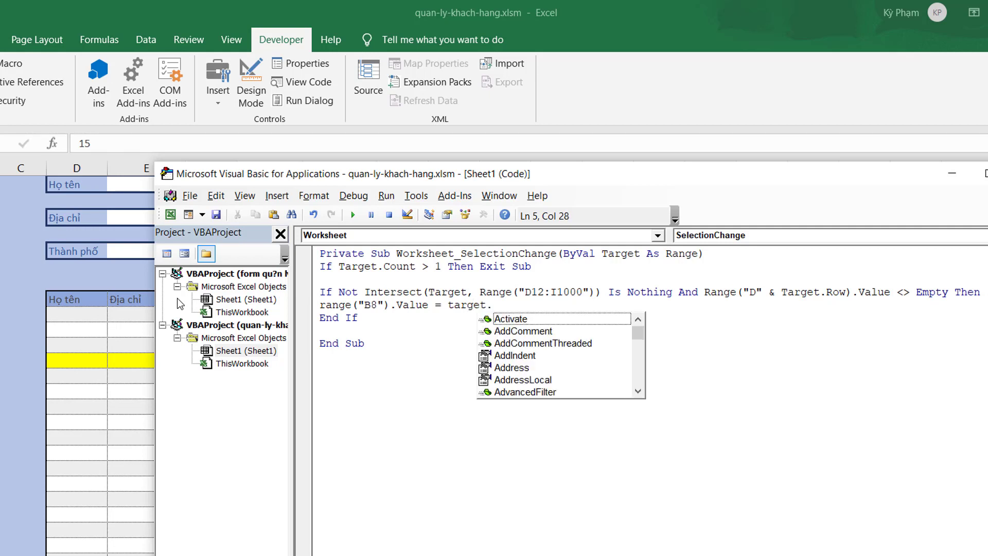
type("row")
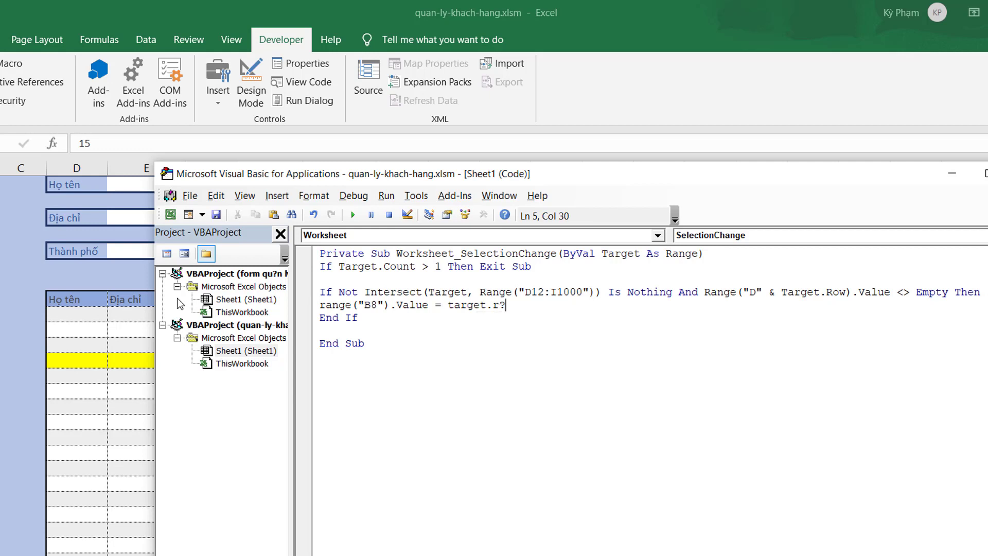
type("w")
key("Down")
Step: Enter the sample customer name in D12 and autofit column D to its width
left_click(81, 320)
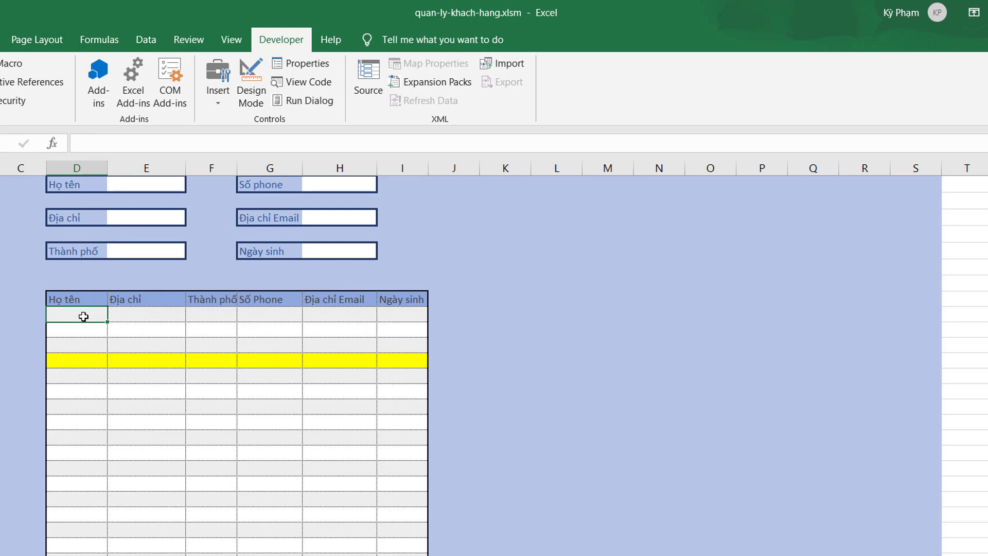
type("nguyên")
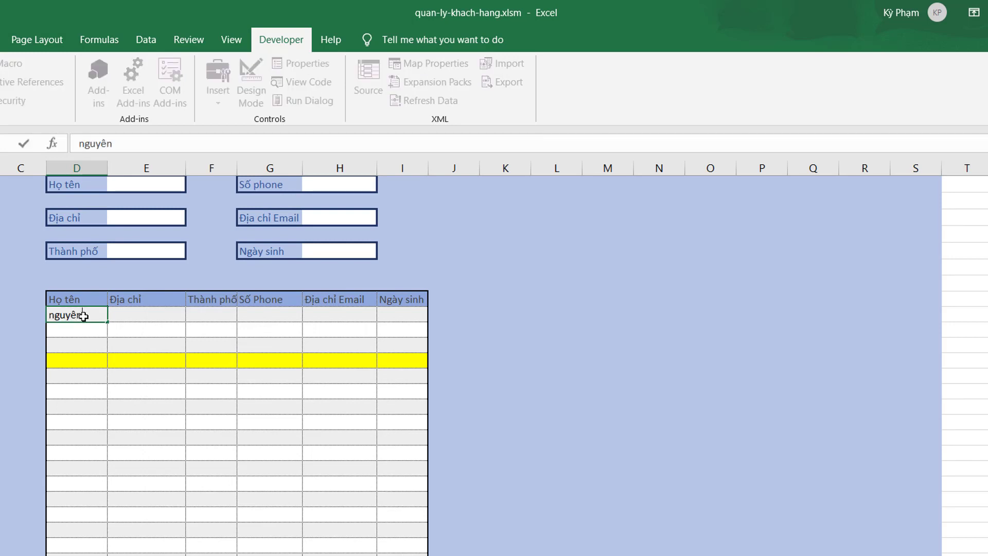
type(" văn")
type(" A")
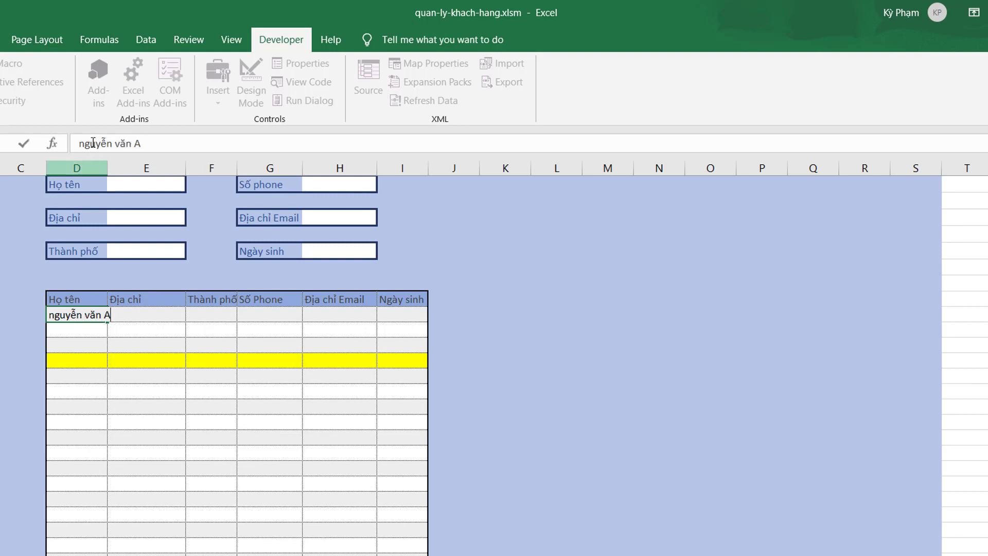
left_click(151, 348)
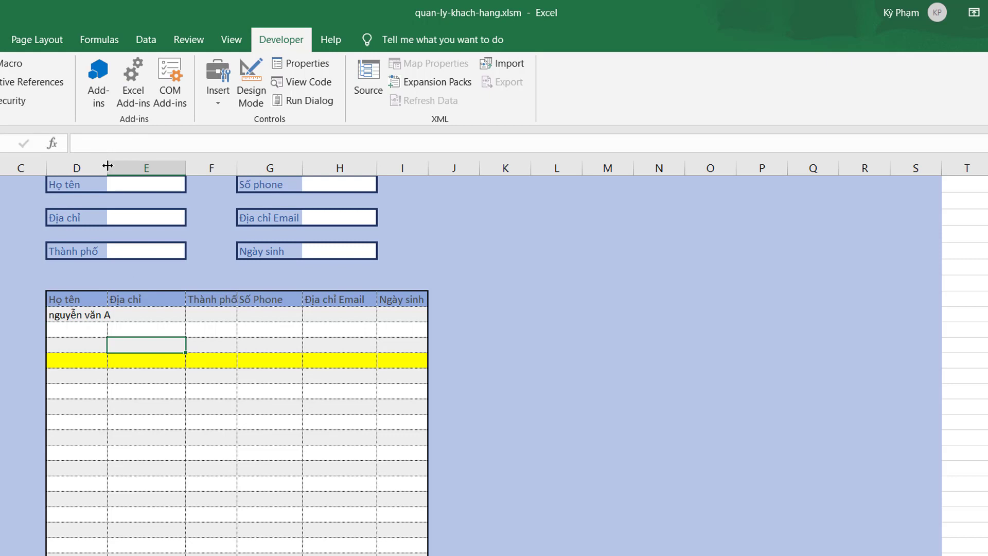
left_click_drag(107, 165, 113, 165)
left_click(141, 316)
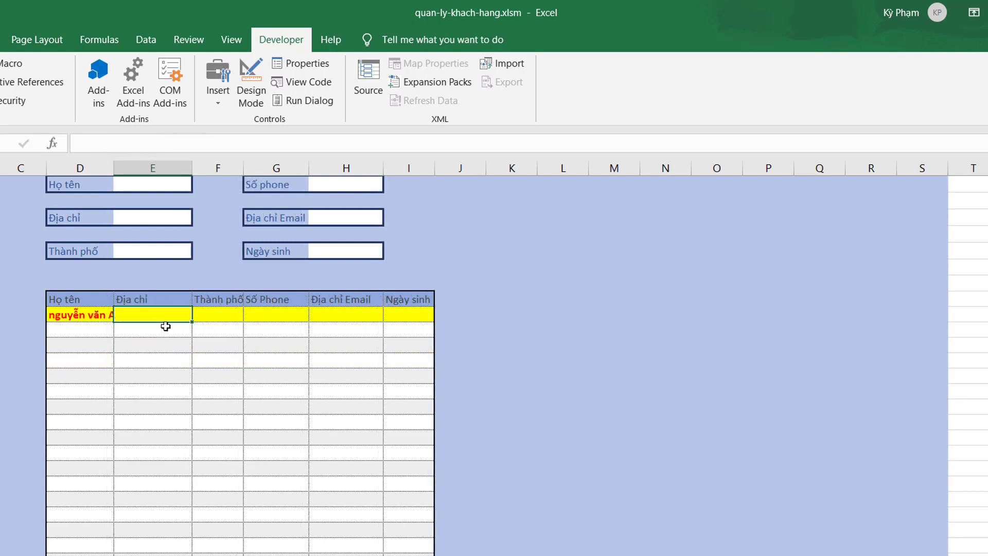
double_click(114, 167)
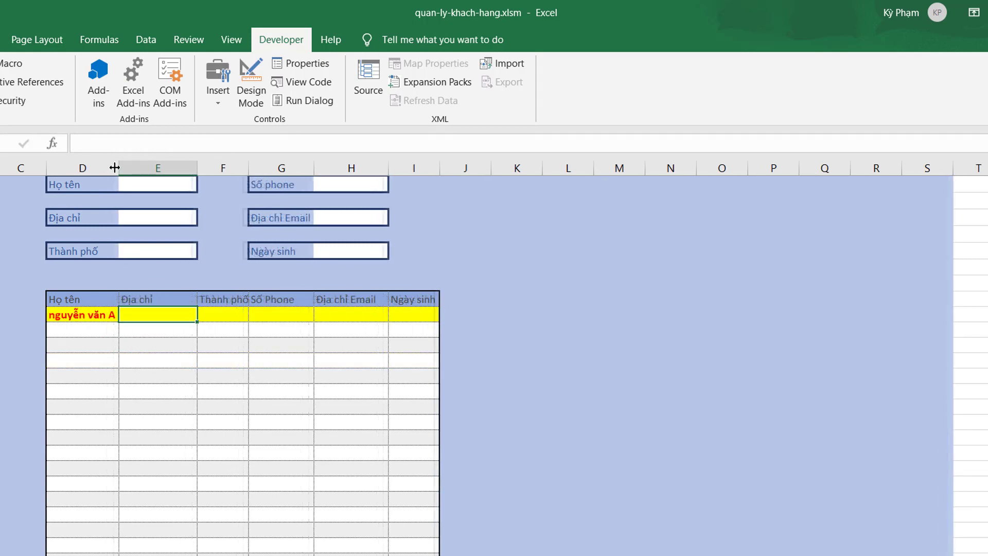
left_click(85, 344)
left_click(137, 313)
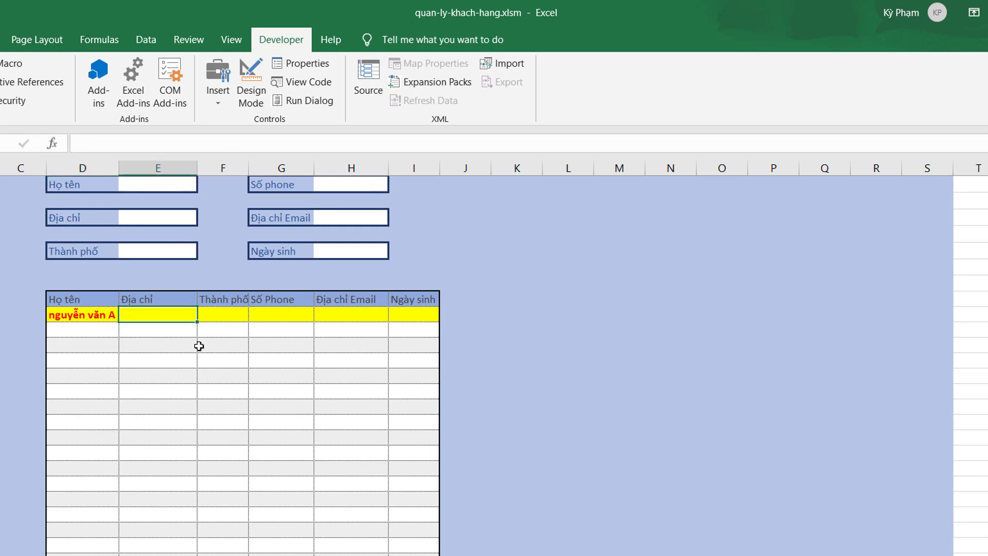
Step: Fill row 12 with address 'Địa chỉ 1', city 'Khánh hoa', a phone number and an e-mail address
type("đia")
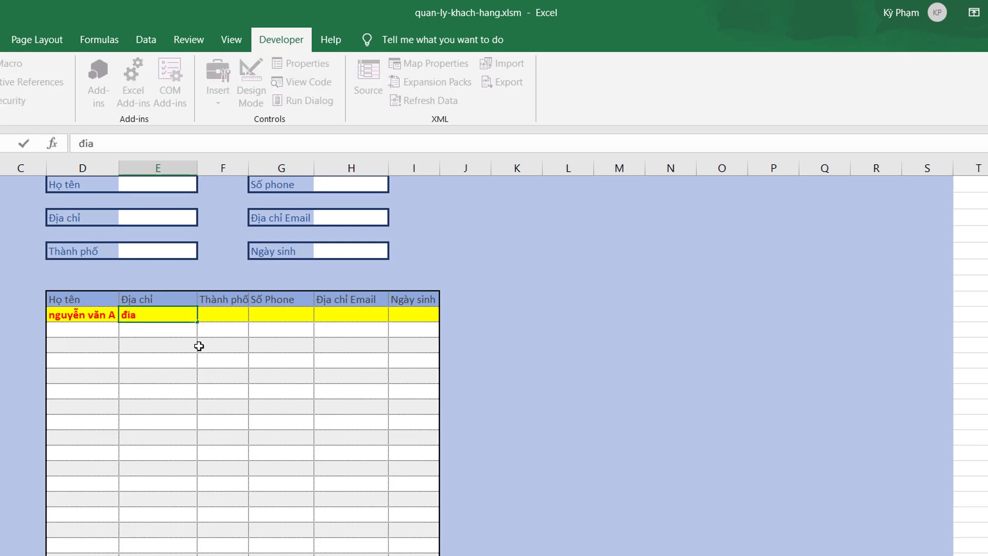
key("BackSpace")
key("BackSpace")
key("BackSpace")
type("Địa")
type(" chỉ 1")
key("Tab")
key("Tab")
key("shift+Tab")
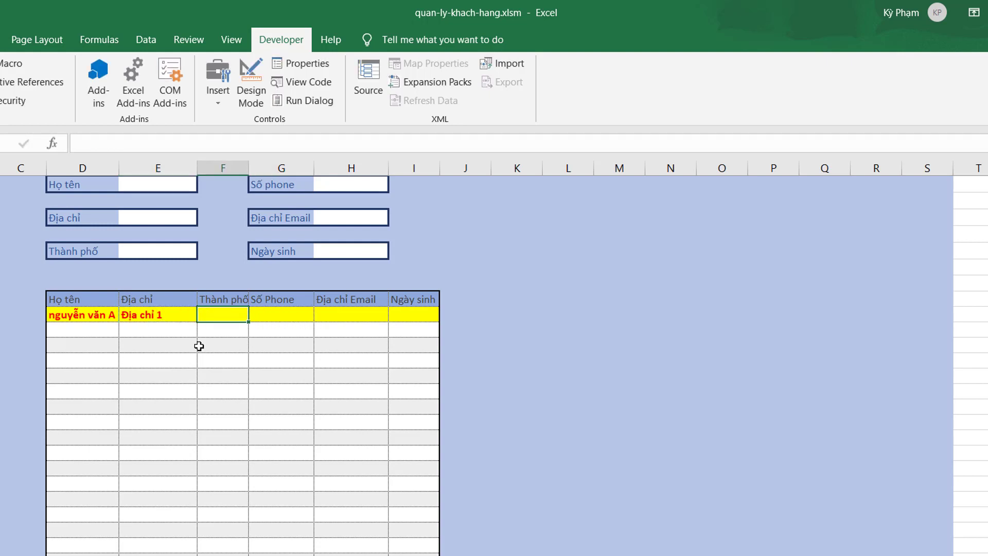
type("Khánh ")
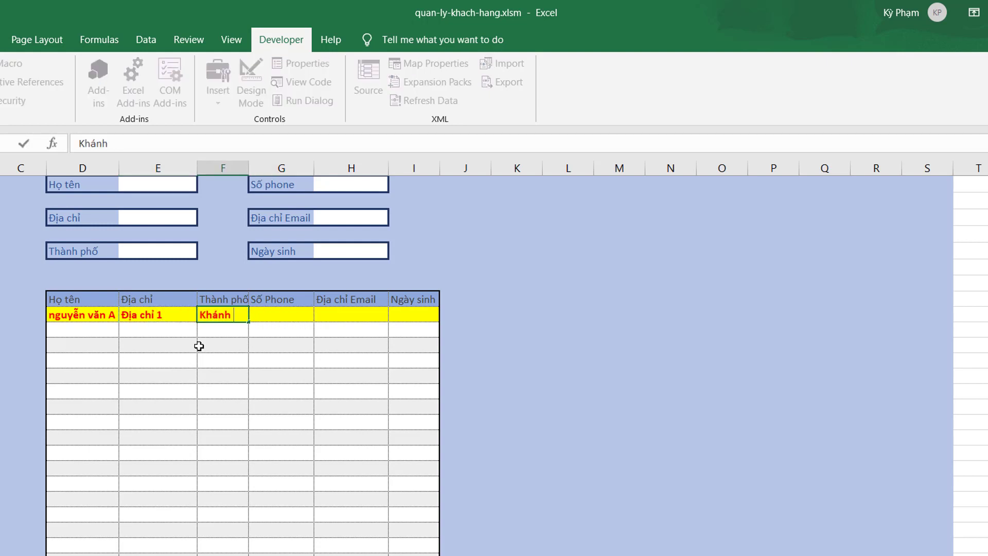
type("hoa")
key("Tab")
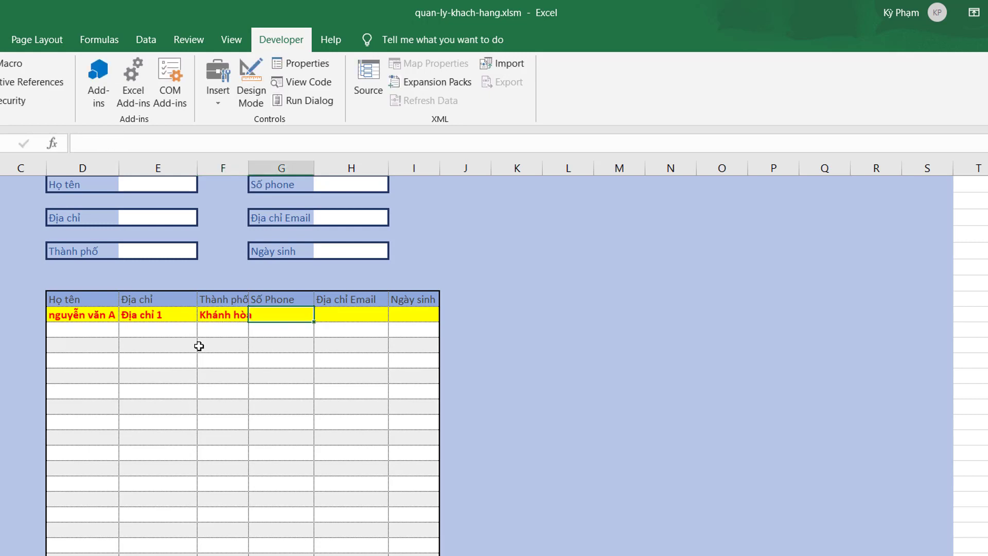
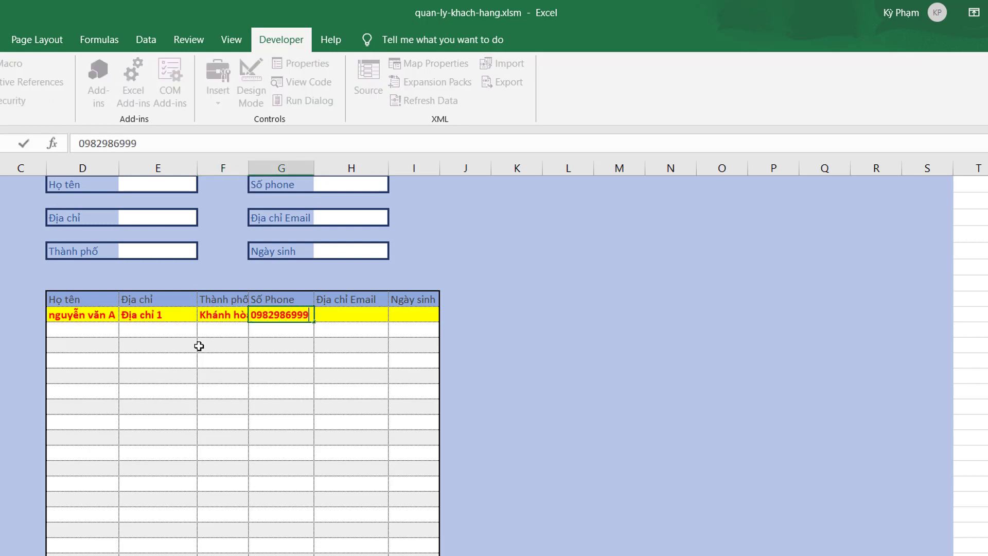
key("Tab")
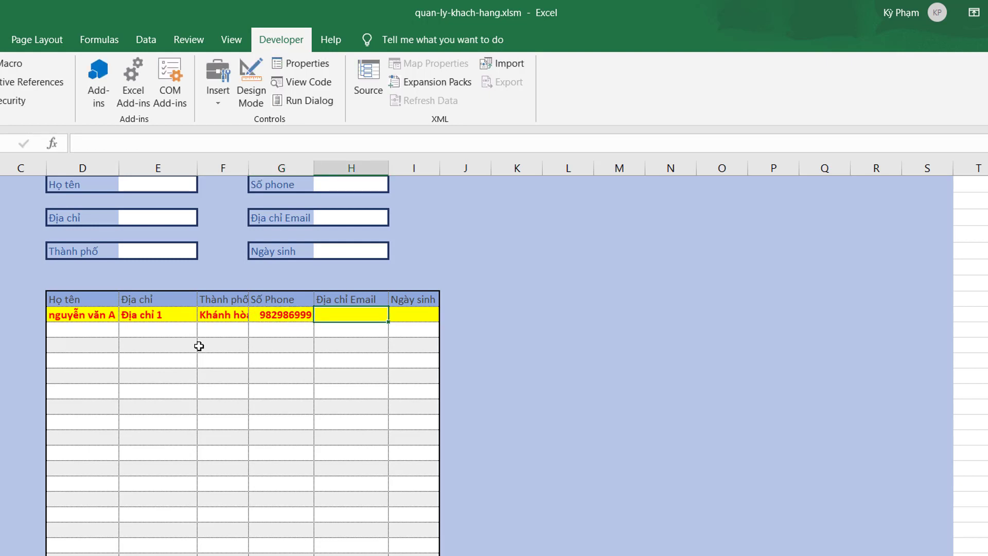
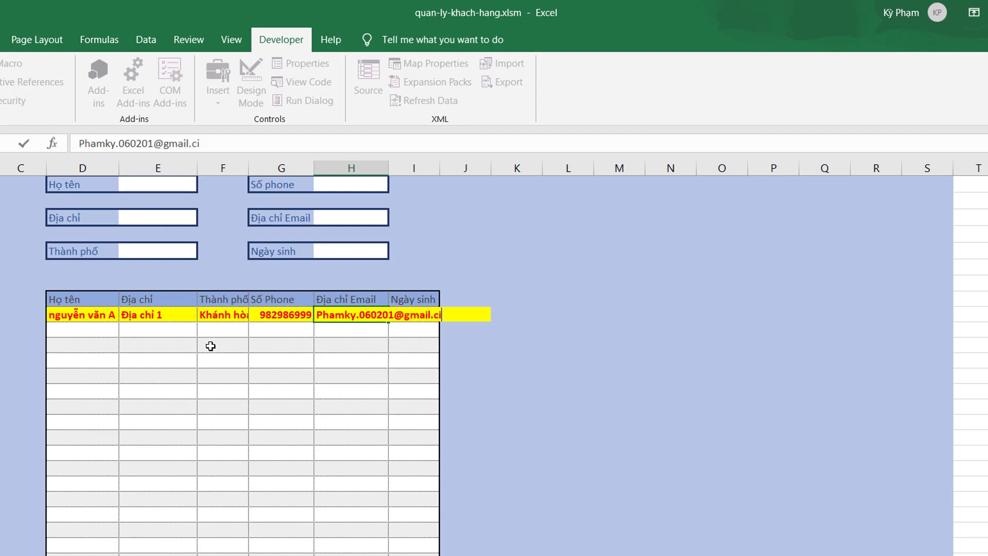
key("Tab")
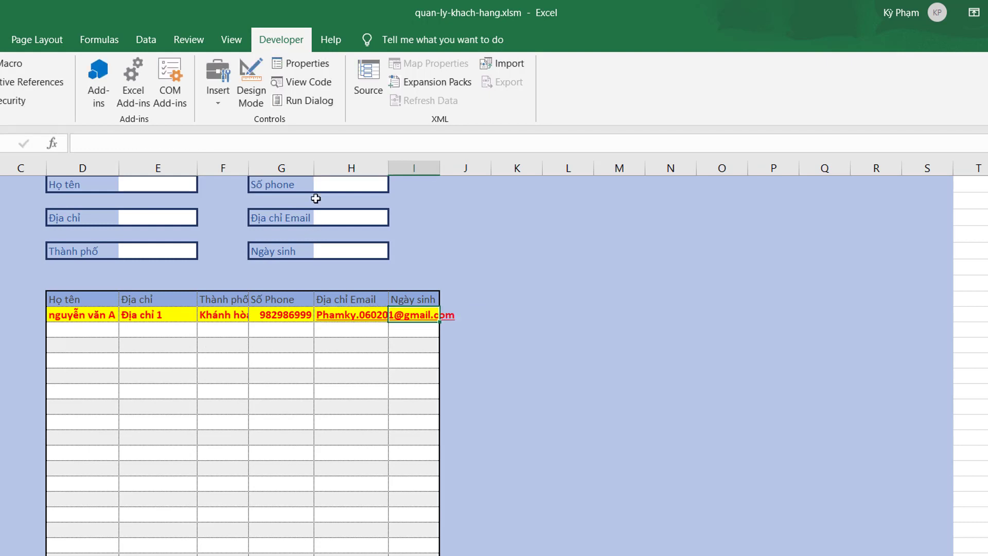
Step: Widen columns H and F, then enter birth date 05/02, displayed as 05-Thg2
left_click_drag(389, 168, 461, 168)
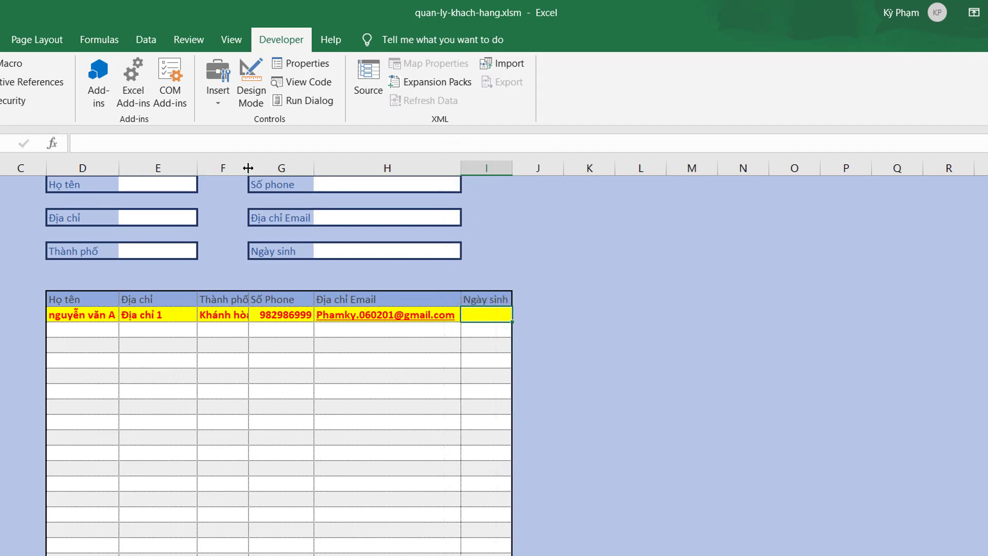
left_click_drag(250, 168, 258, 169)
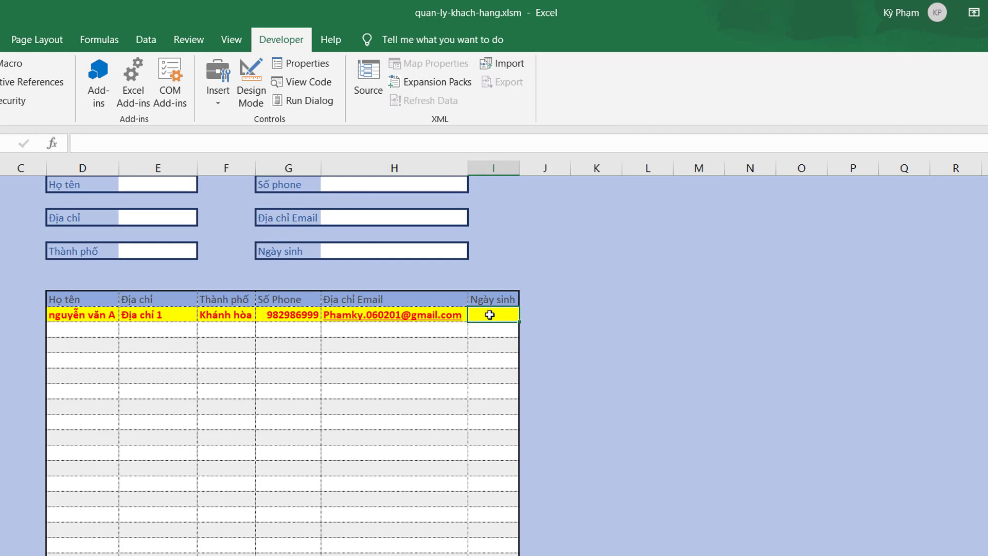
type("05")
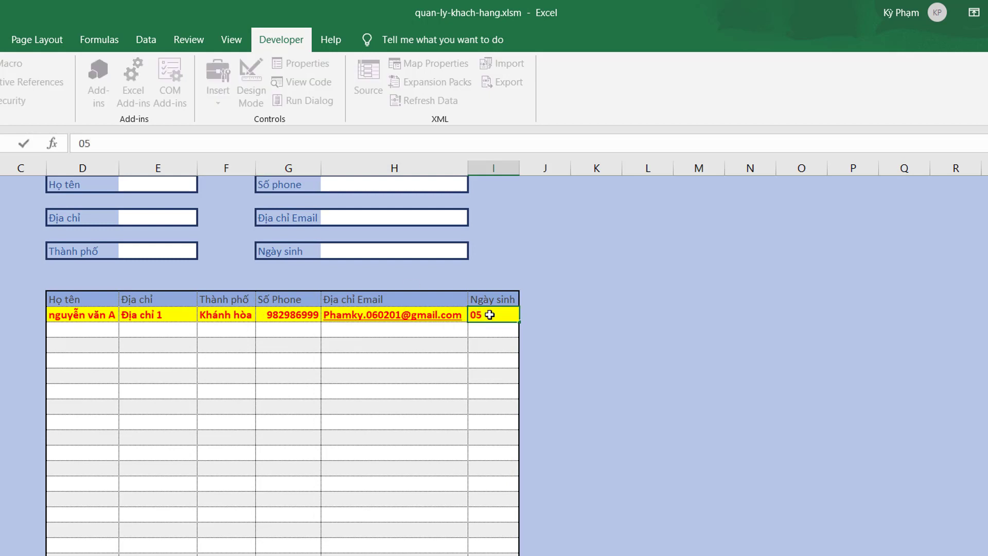
type("/02")
left_click(400, 361)
left_click(81, 329)
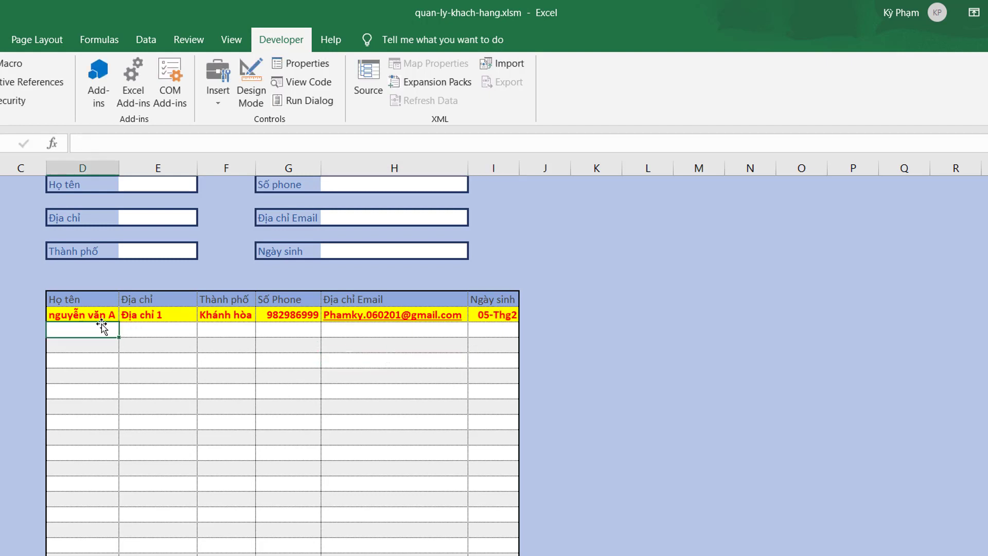
left_click(106, 315)
Step: Fill the name and Khánh hòa down the table, with addresses Địa chỉ 1–16
left_click_drag(118, 321, 124, 549)
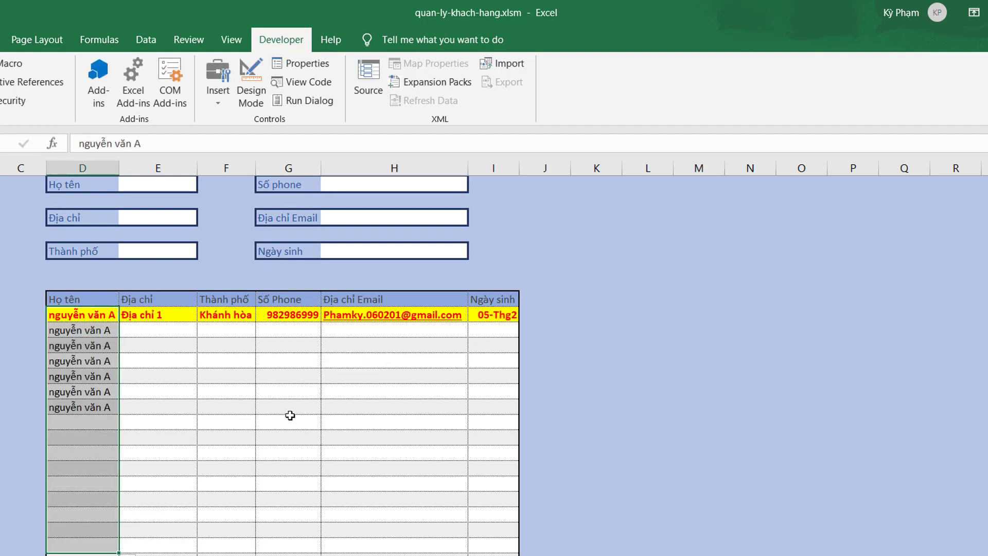
left_click(254, 319)
left_click_drag(254, 319, 254, 553)
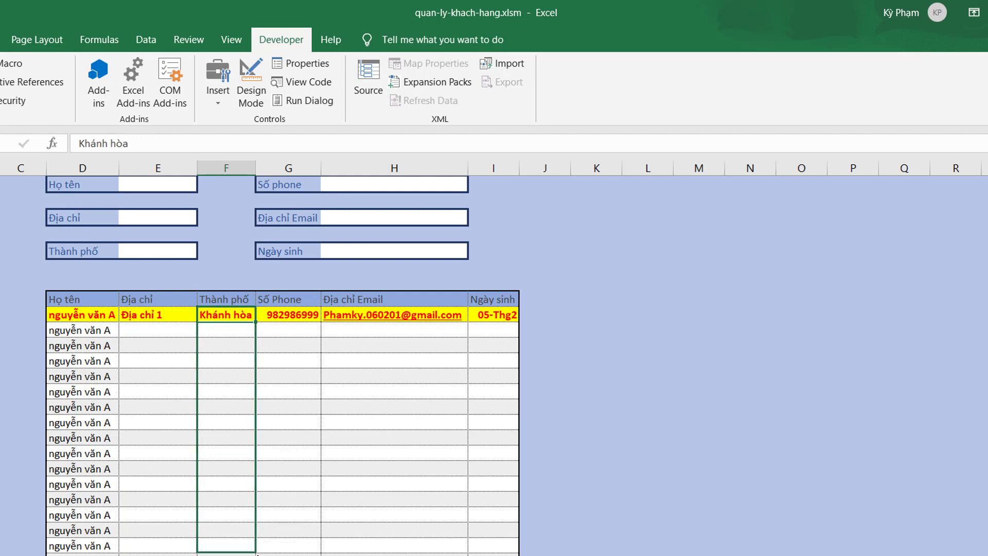
left_click(154, 315)
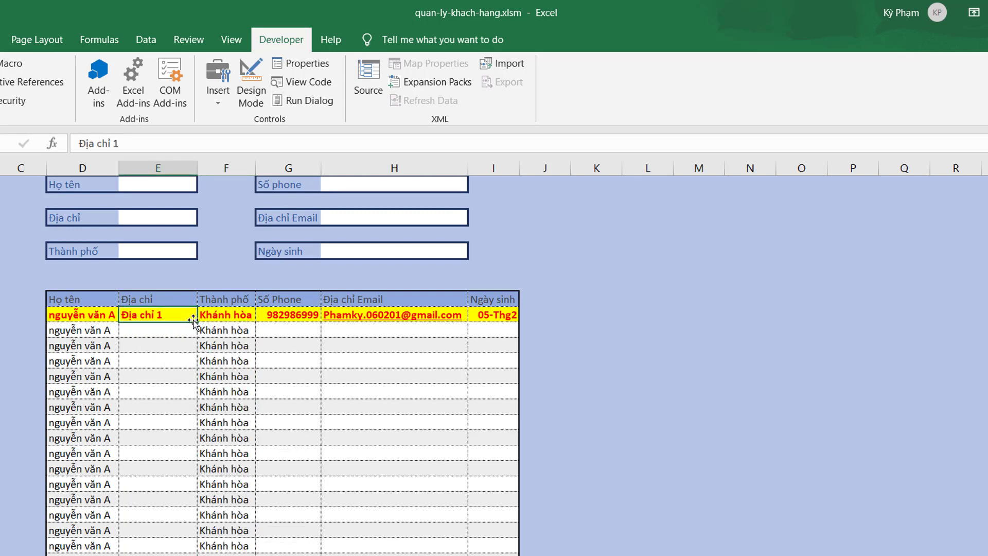
mouse_move(197, 322)
left_mouse_down()
mouse_move(186, 536)
mouse_move(196, 549)
left_mouse_up()
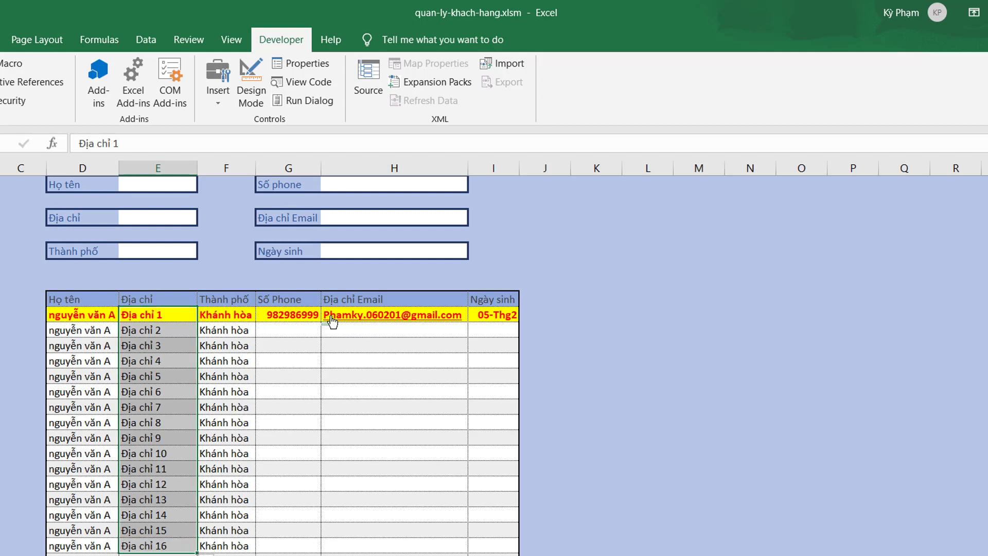
Step: Copy the phone and e-mail down, and fill birth dates 05-Thg2 to 20-Thg2
left_click(309, 315)
left_click_drag(320, 323, 319, 546)
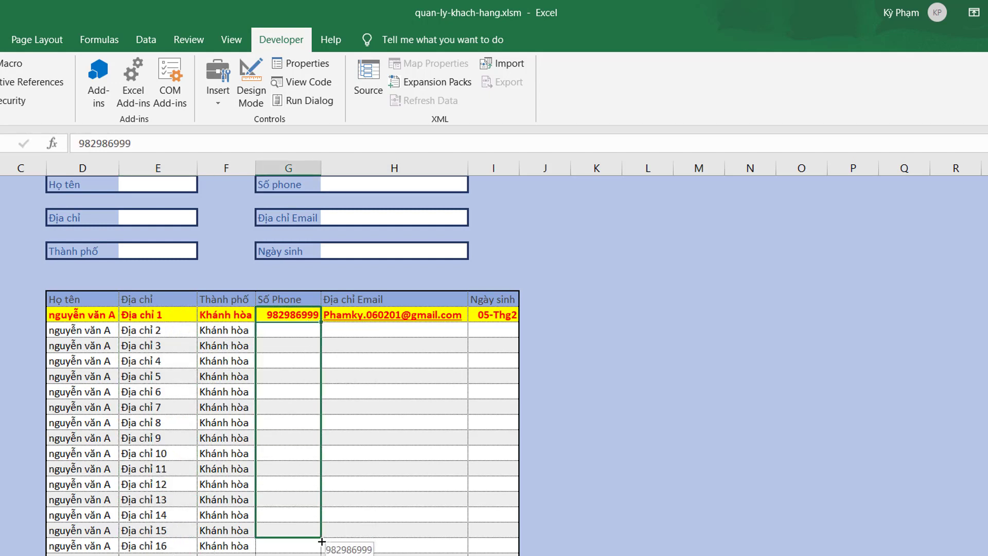
left_click(385, 316)
left_click(673, 312)
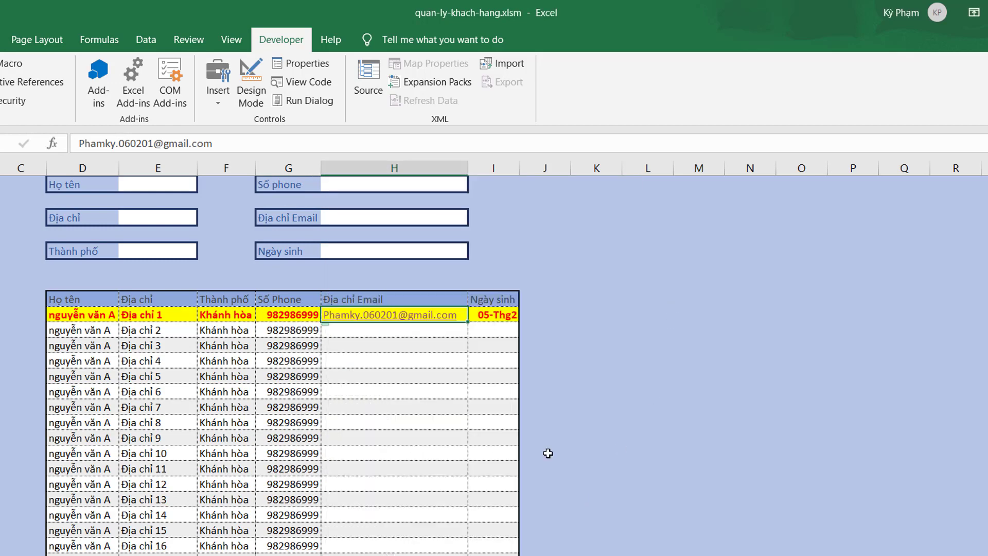
left_click_drag(466, 323, 466, 548)
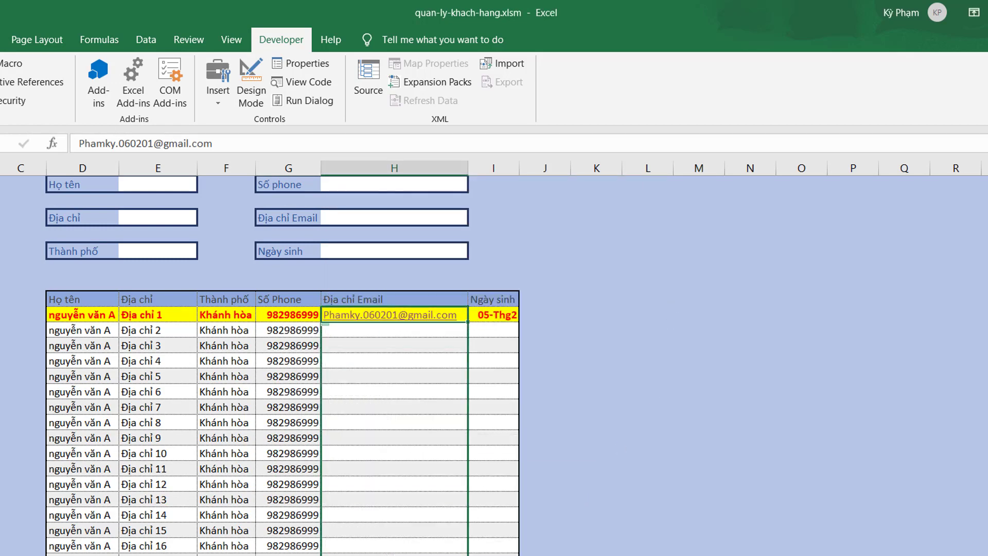
left_click(494, 315)
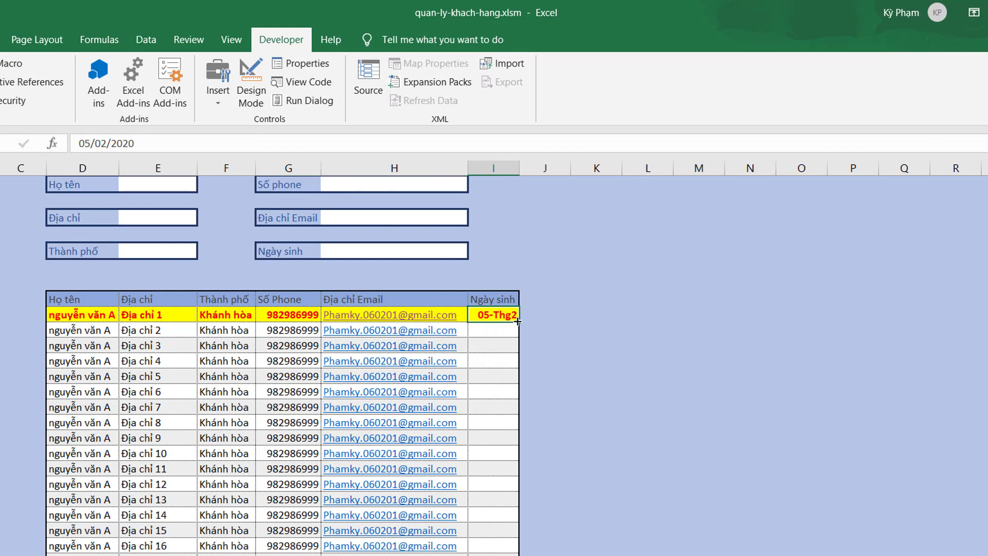
left_click_drag(519, 322, 508, 548)
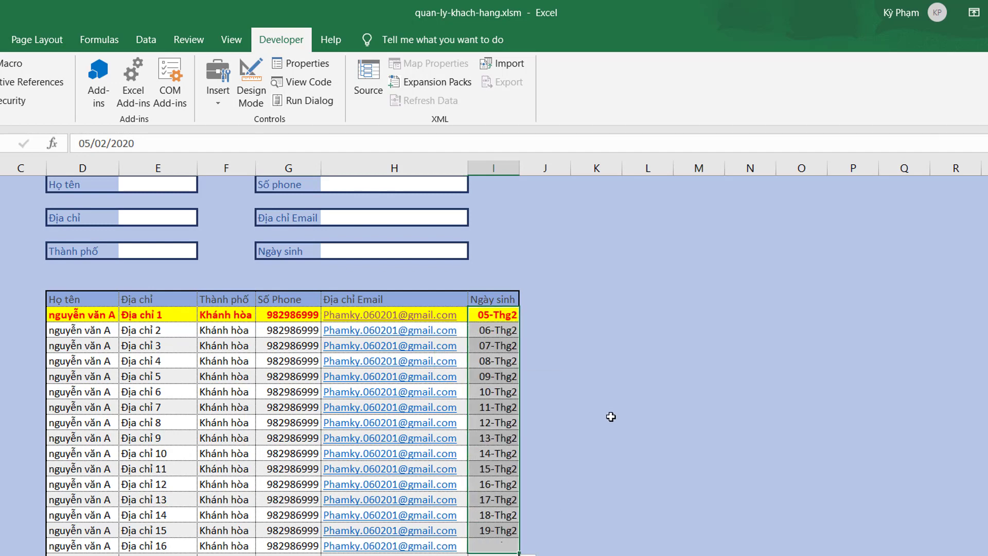
left_click(604, 334)
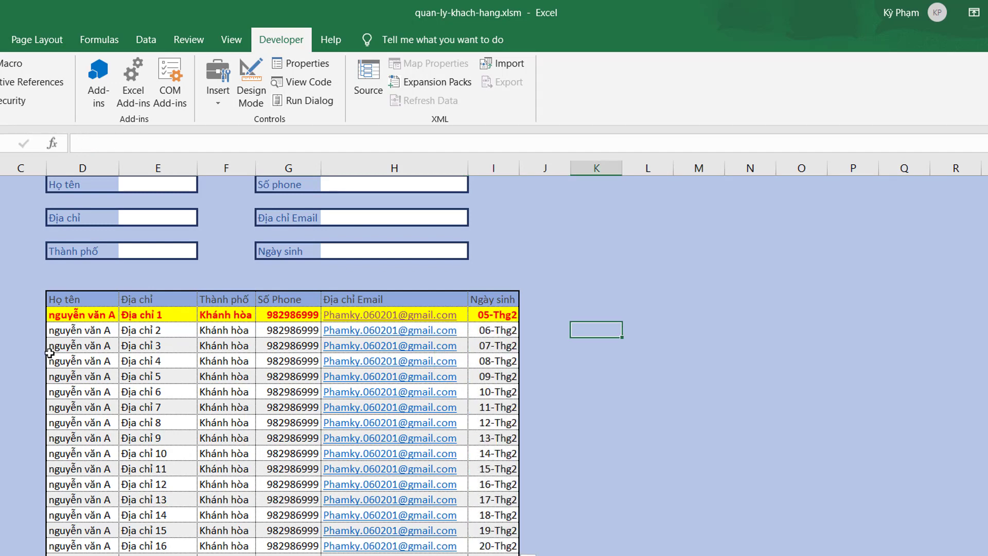
Step: Select several customer rows in quick succession, checking the yellow red-bold highlight follows each
left_click(62, 326)
left_click(73, 362)
left_click(72, 438)
left_click(72, 484)
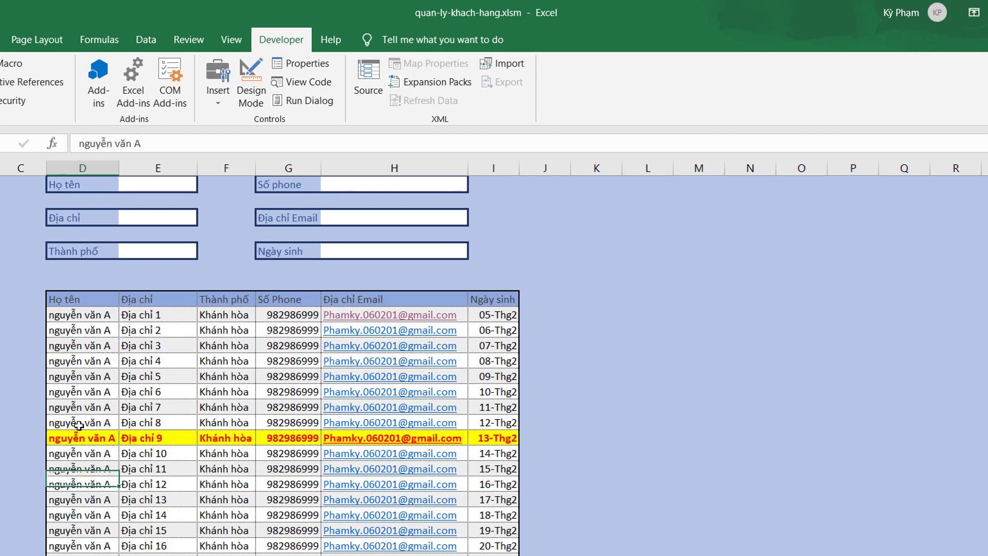
left_click(77, 407)
left_click(67, 371)
left_click(88, 438)
Step: Move the highlight through the Địa chỉ 6, 10, 13, 15, 11 and 2 rows, ending on Địa chỉ 8
left_click(85, 392)
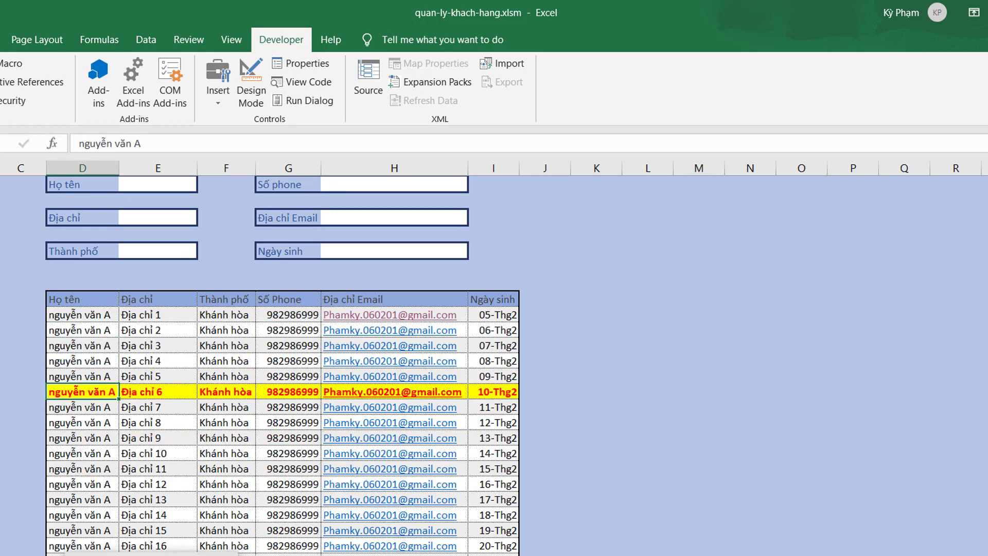
left_click(71, 458)
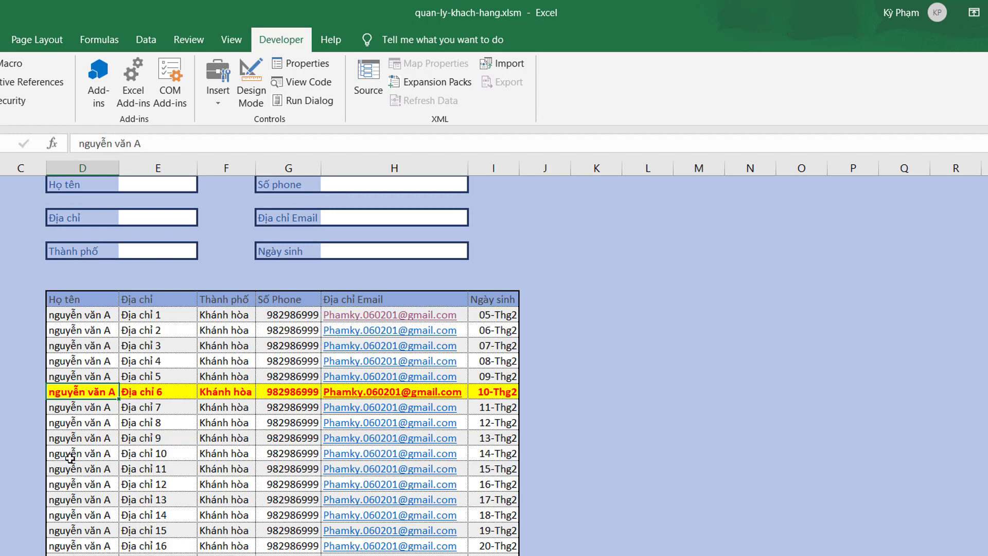
left_click(88, 496)
left_click(103, 533)
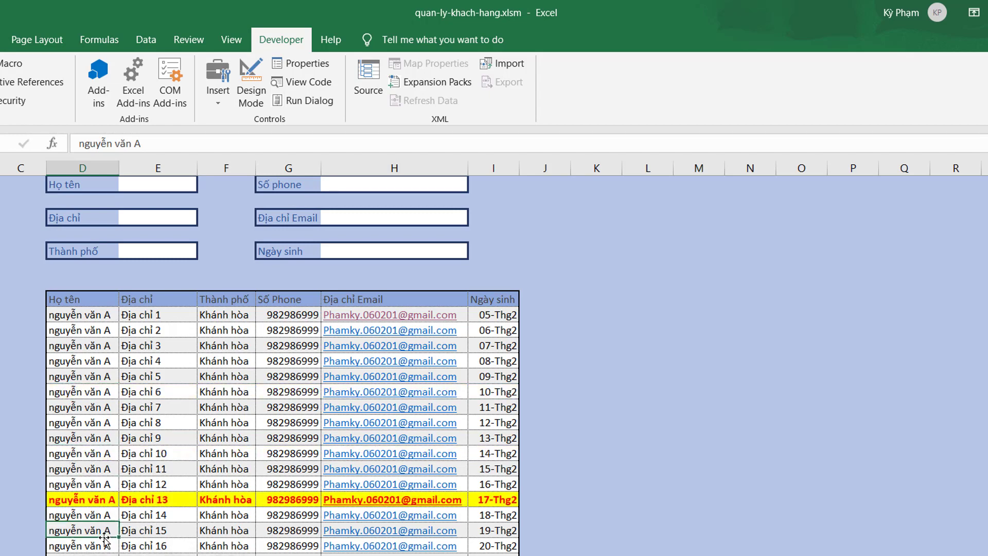
left_click(93, 468)
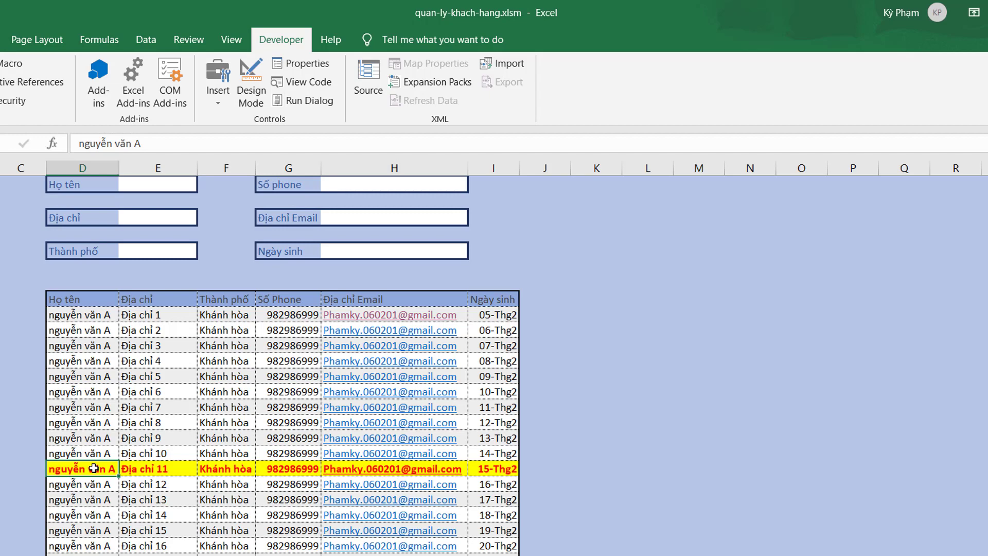
left_click(83, 390)
left_click(105, 327)
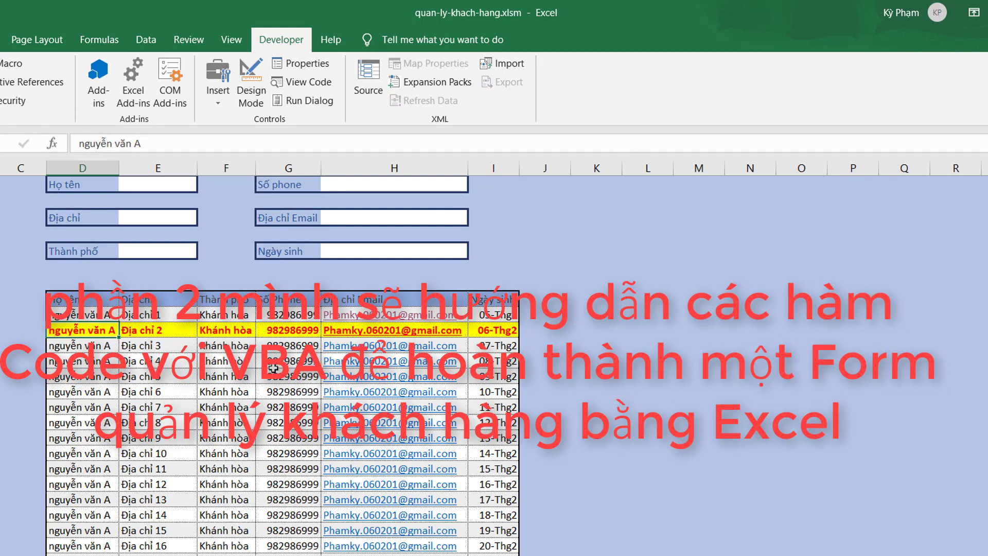
left_click(134, 360)
left_click(103, 360)
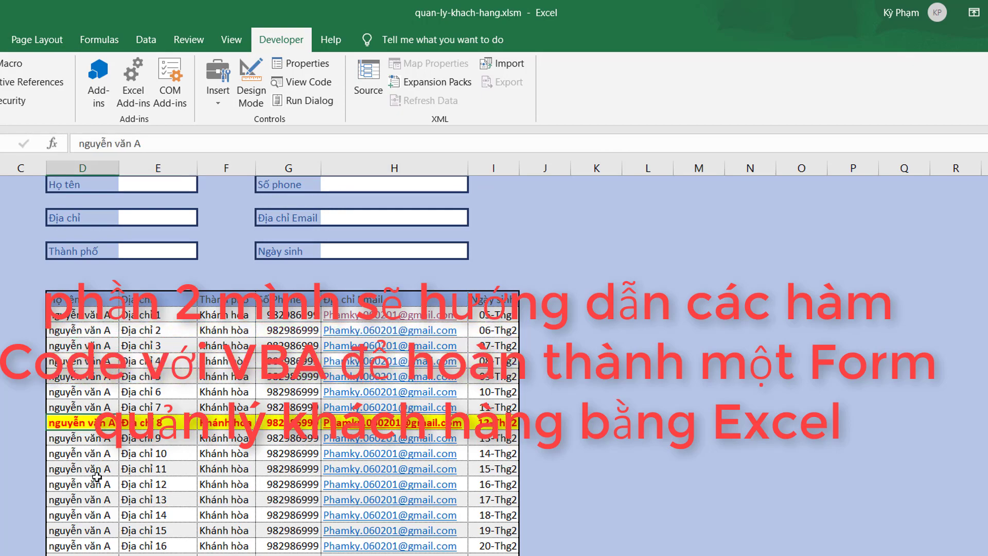